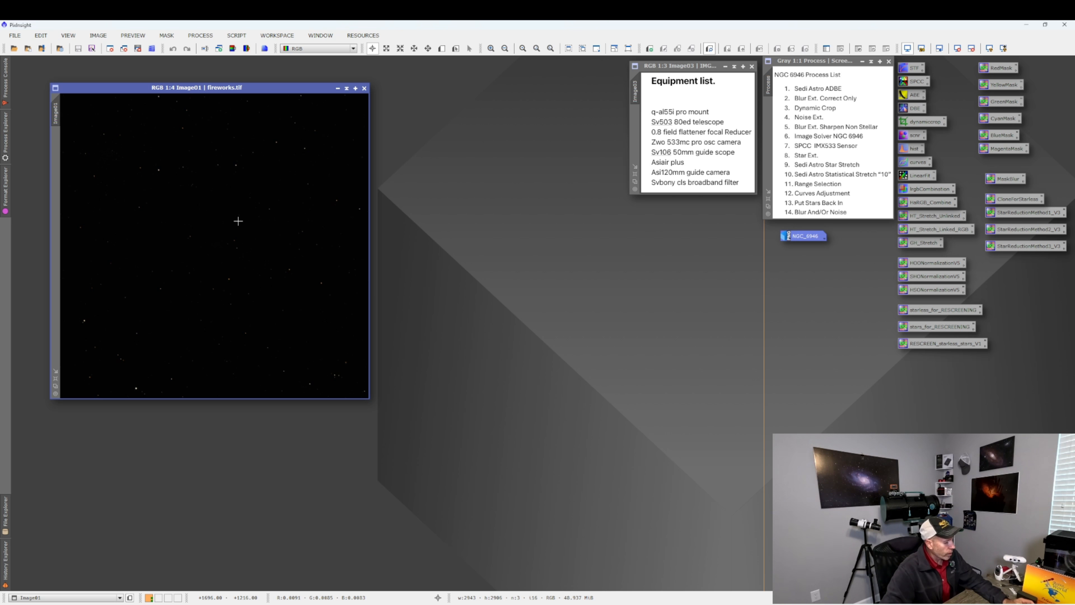
Auto-stretch the fireworks.tif display to inspect the image, then reset the screen stretch.
key("ctrl+a")
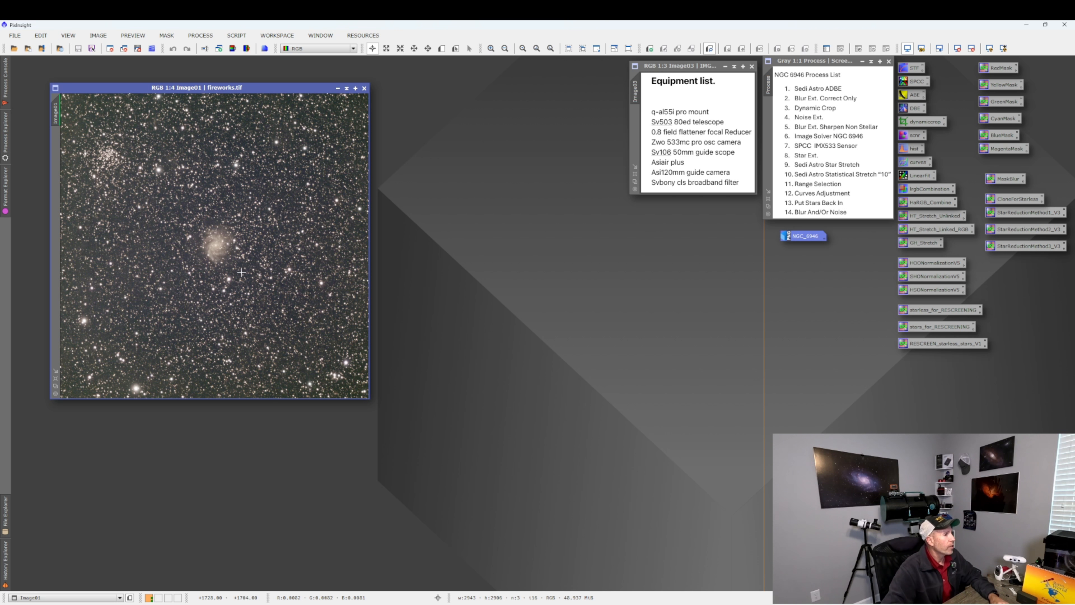
left_click_drag(245, 90, 250, 113)
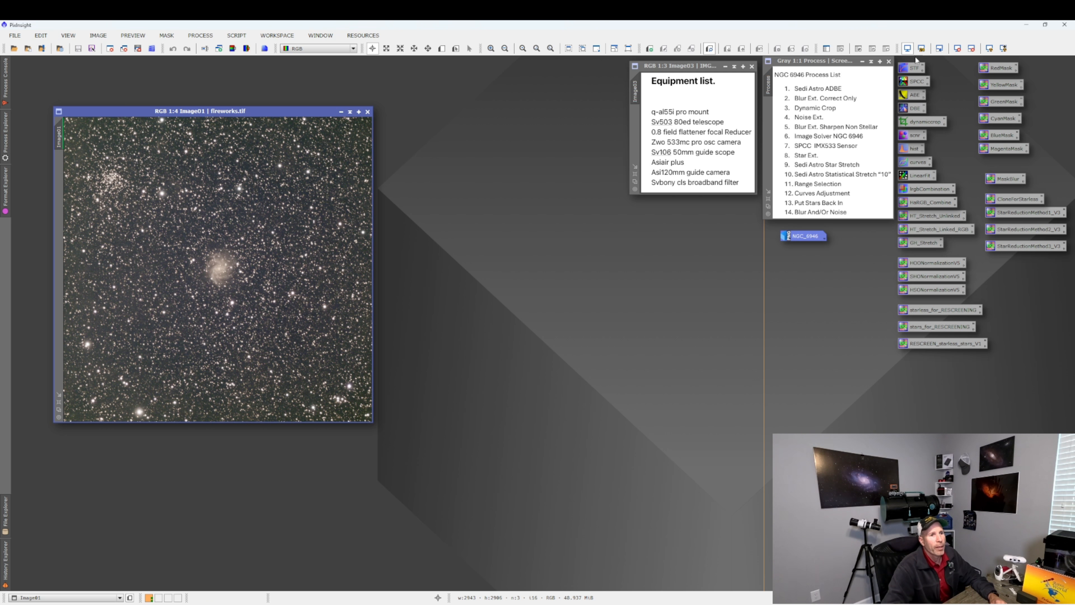
left_click(908, 49)
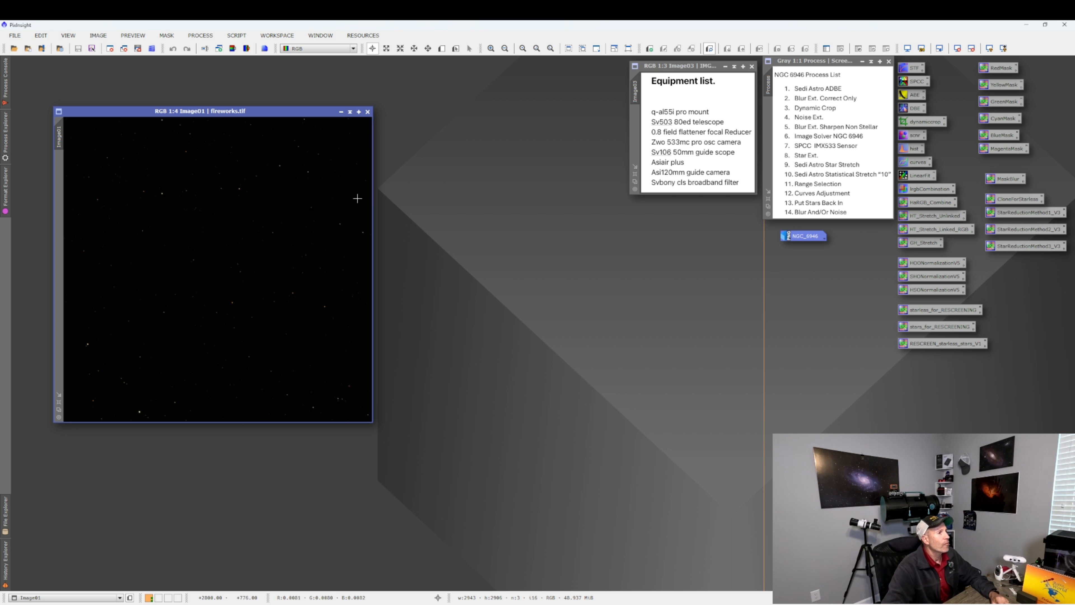
Run the SetiAstro Automatic DBE script on the image to remove the background gradient.
left_click(237, 35)
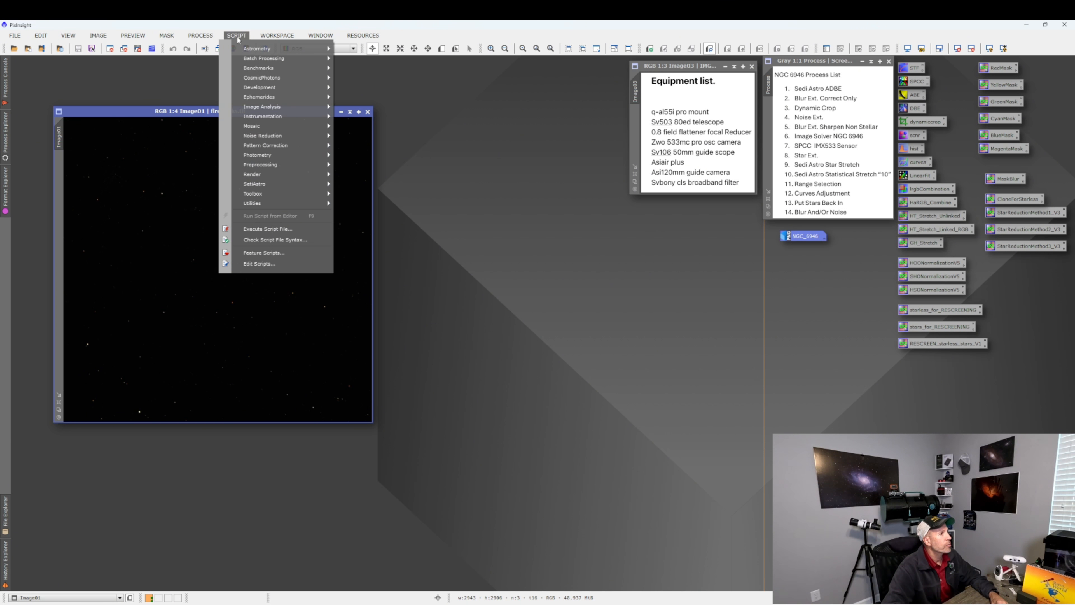
mouse_move(296, 184)
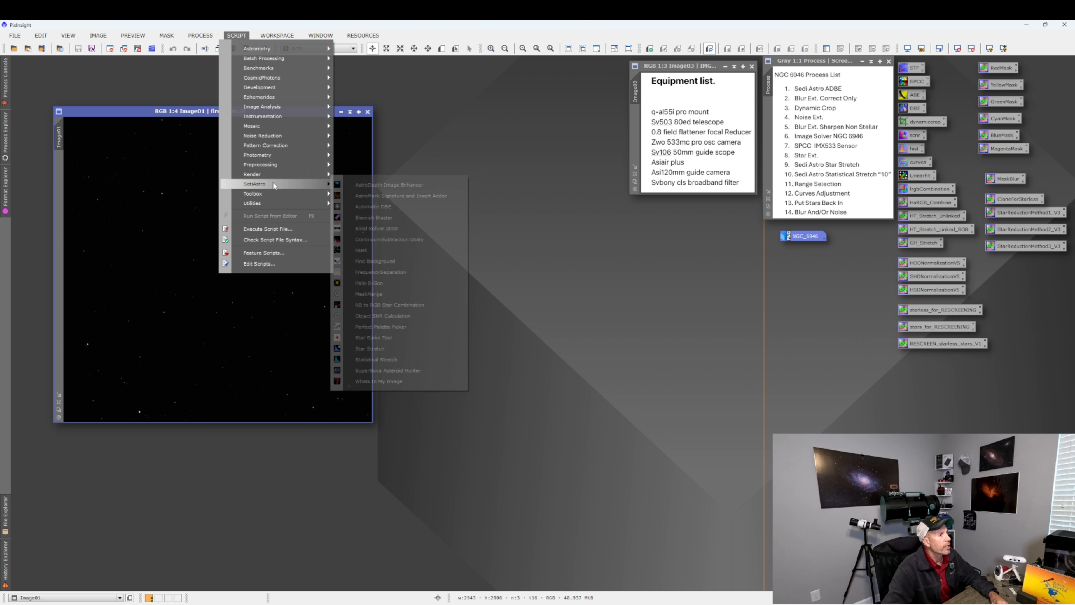
left_click(374, 207)
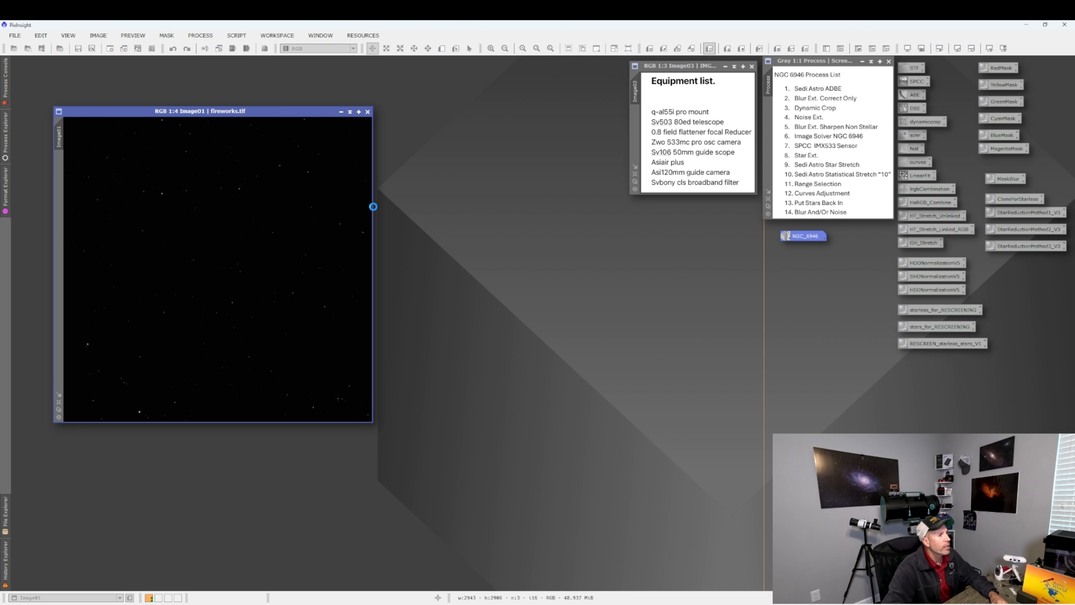
left_click(467, 419)
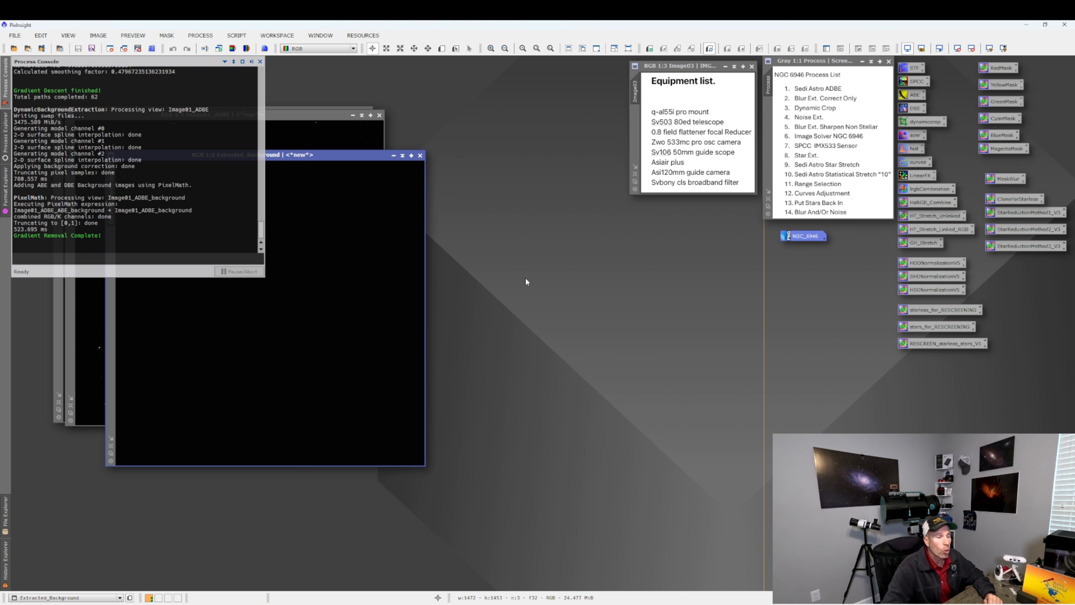
Auto-stretch the extracted background image to inspect it, then close it.
left_click(516, 280)
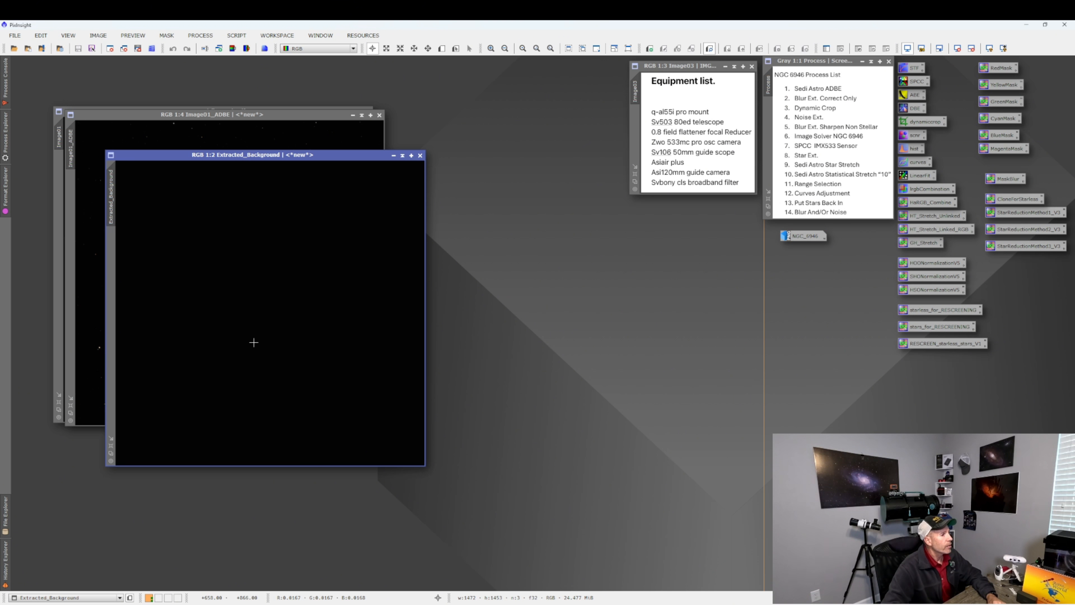
key("ctrl+a")
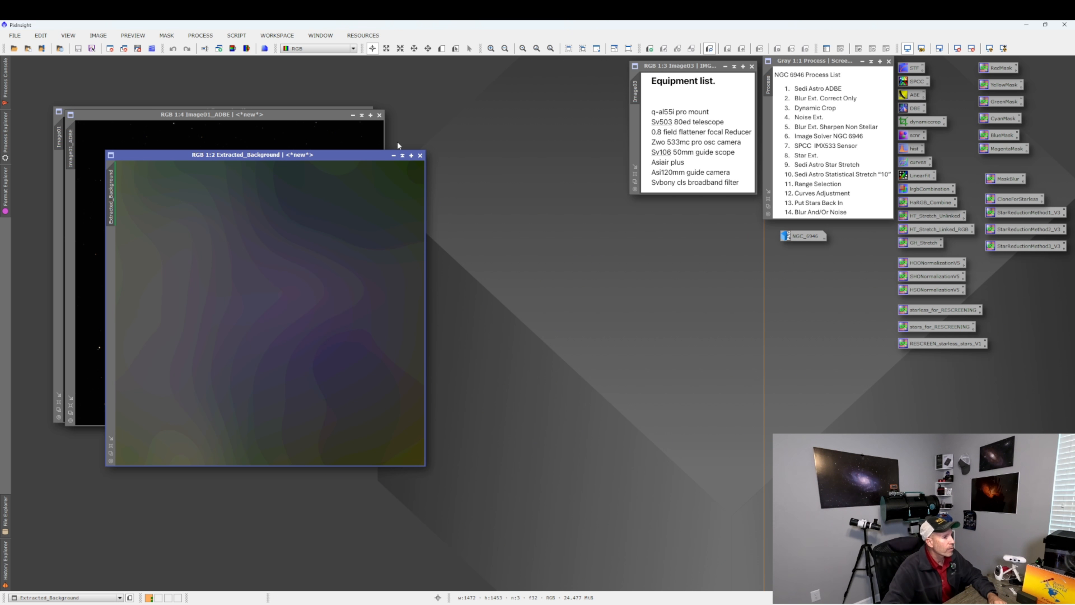
left_click(420, 155)
Close the original fireworks.tif image and auto-stretch the Image01_ADBE result for viewing.
left_click_drag(295, 116, 297, 140)
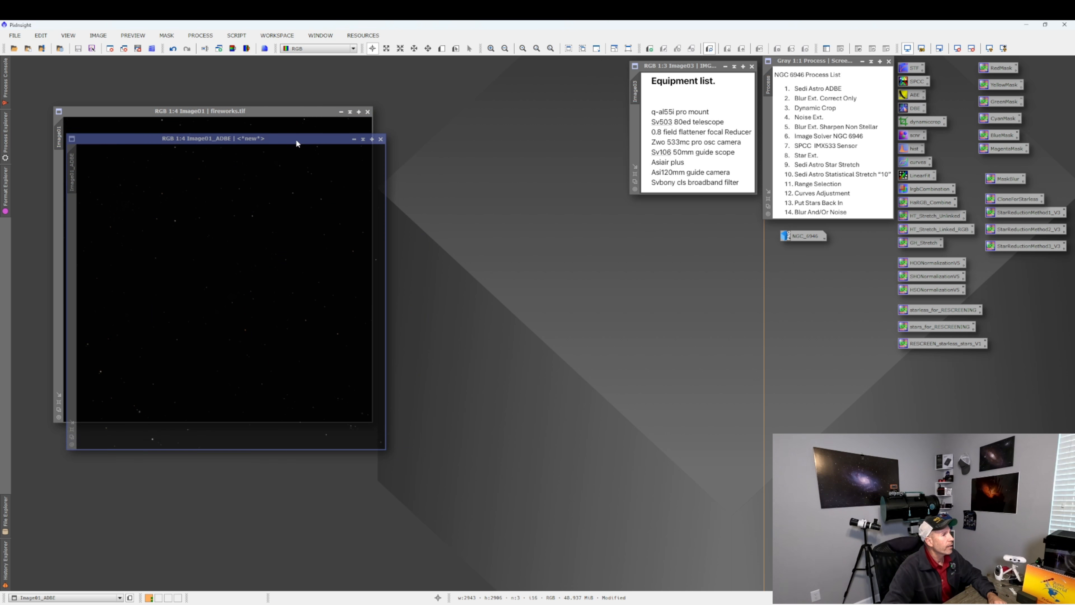
left_click(368, 111)
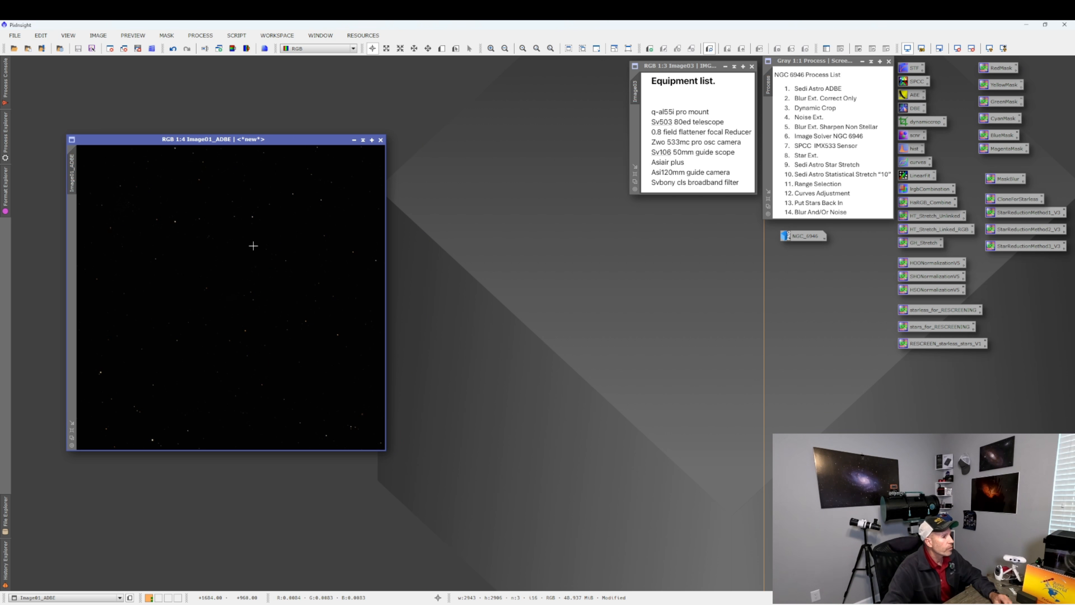
key("ctrl+a")
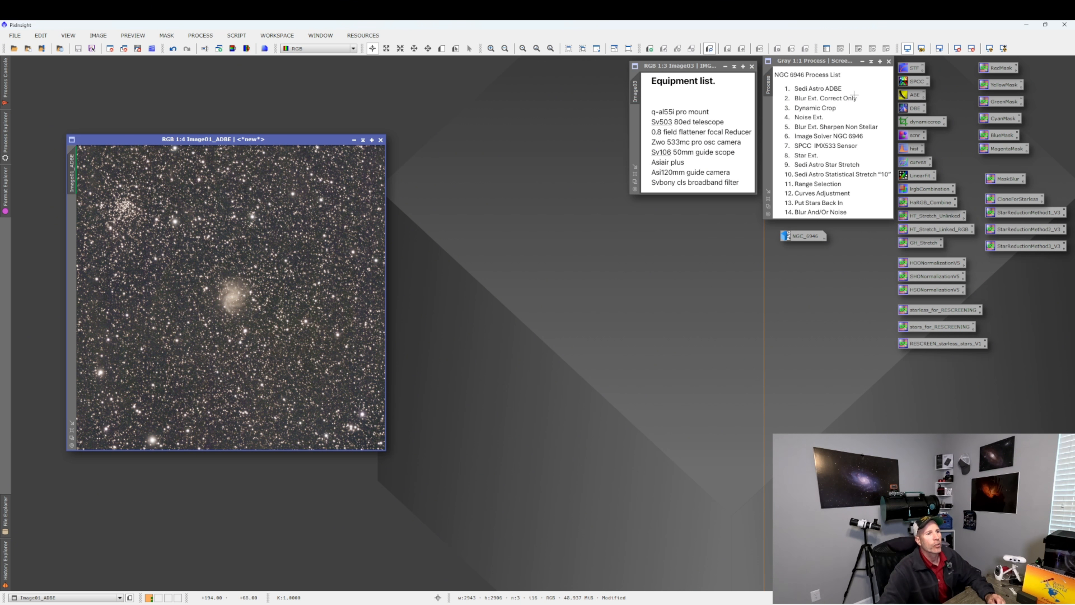
Open BlurXTerminator, reset it, enable Correct Only and apply it to the image.
left_click(199, 34)
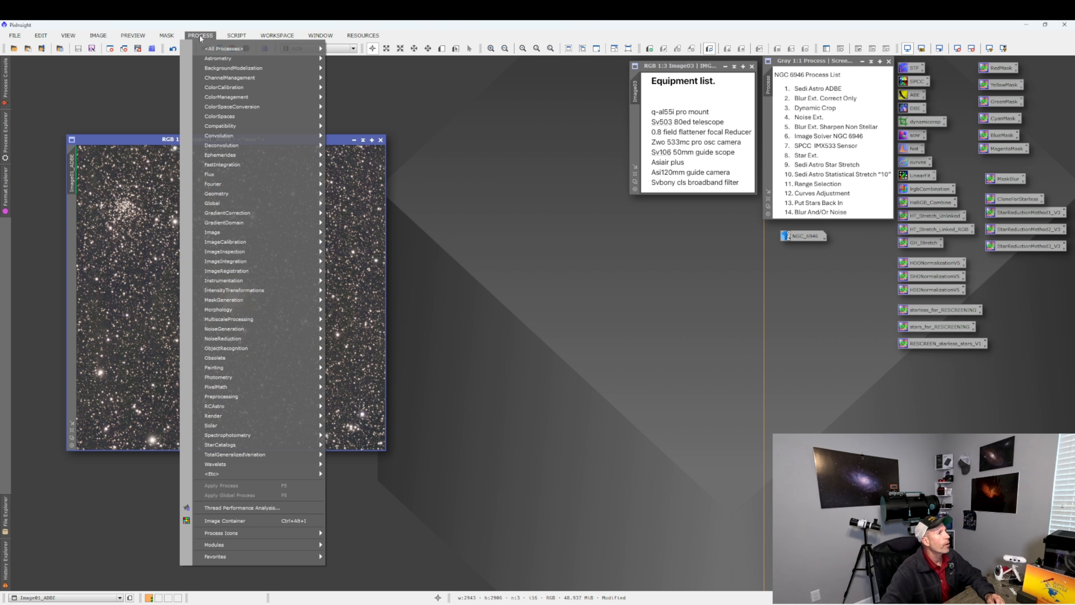
mouse_move(244, 51)
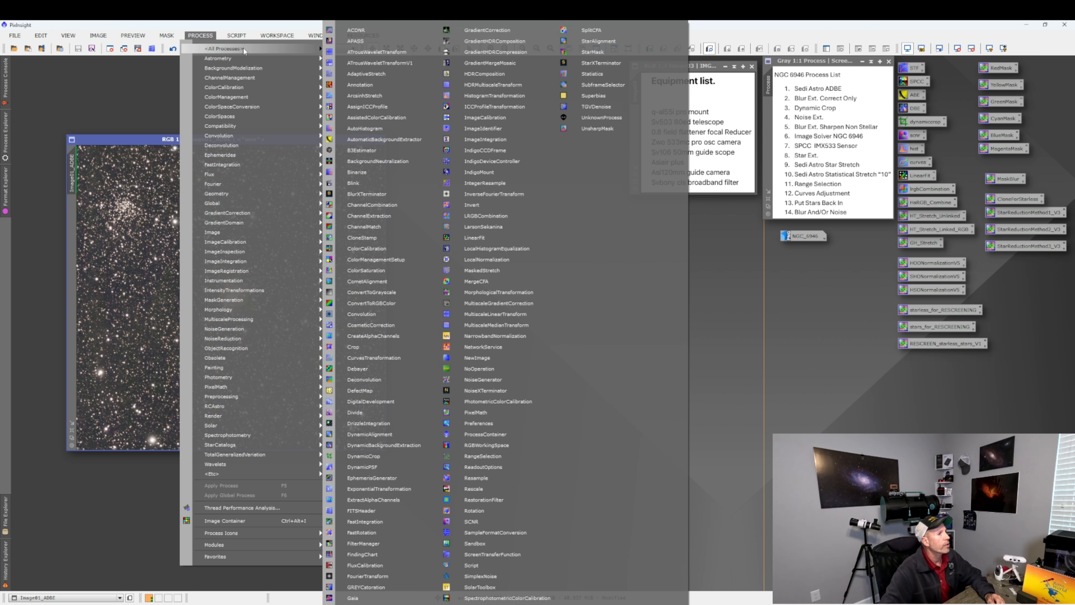
left_click(369, 195)
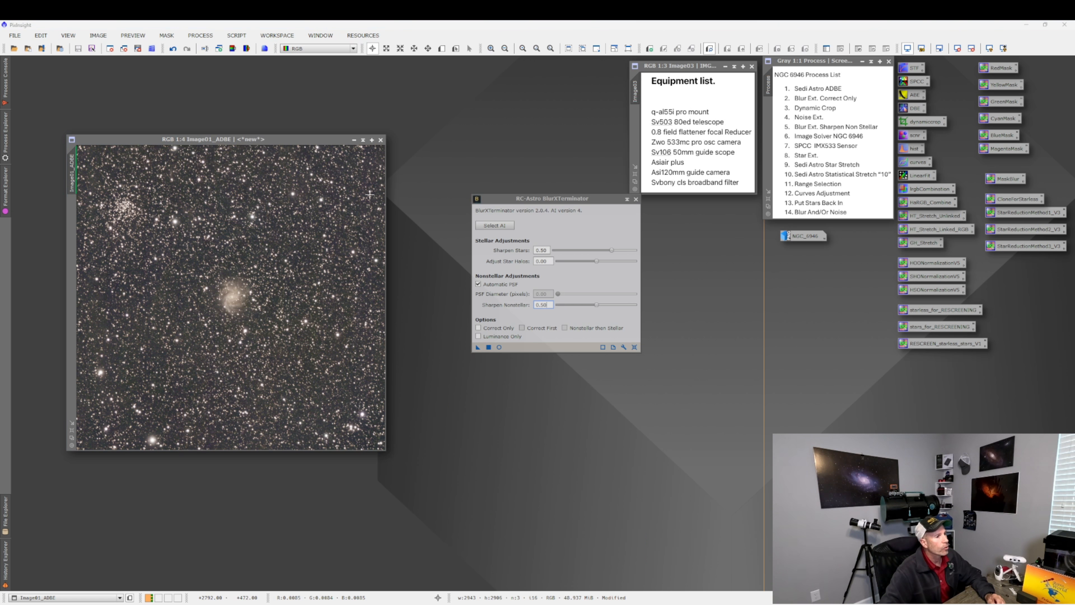
left_click(634, 348)
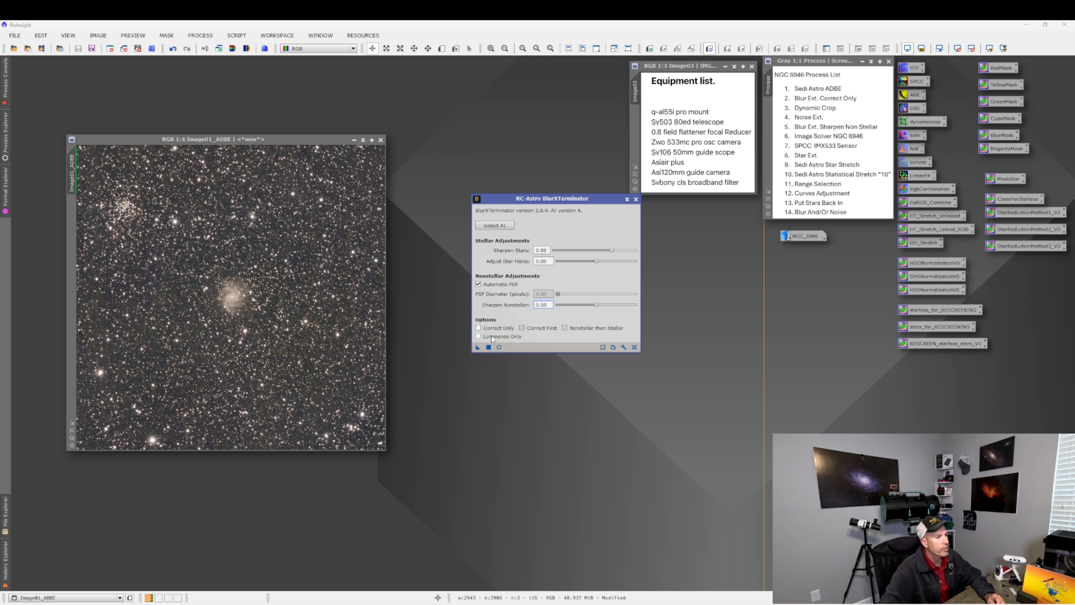
left_click(478, 328)
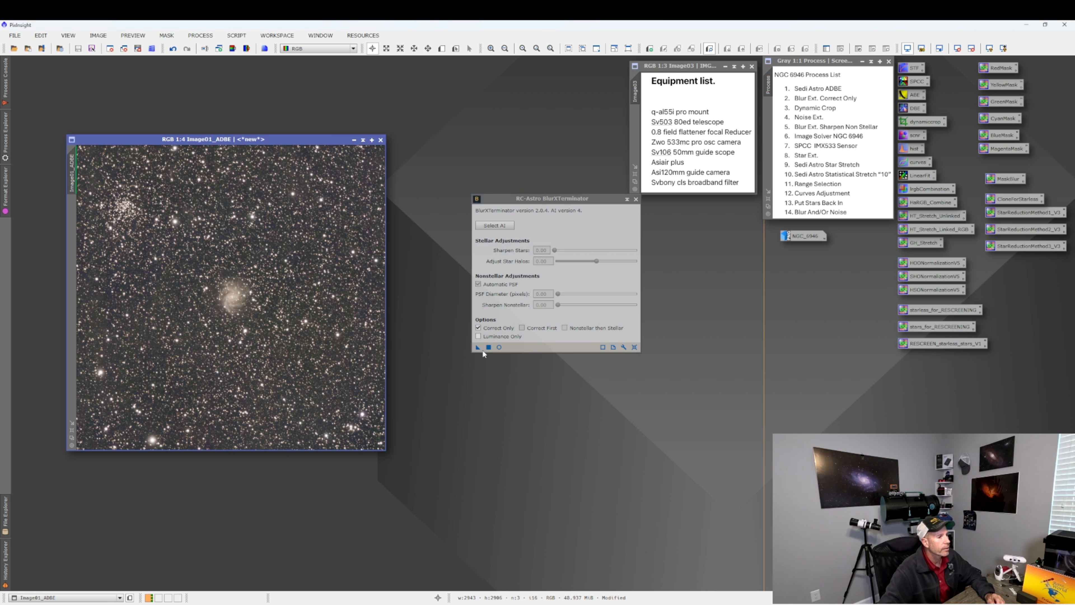
left_click(489, 347)
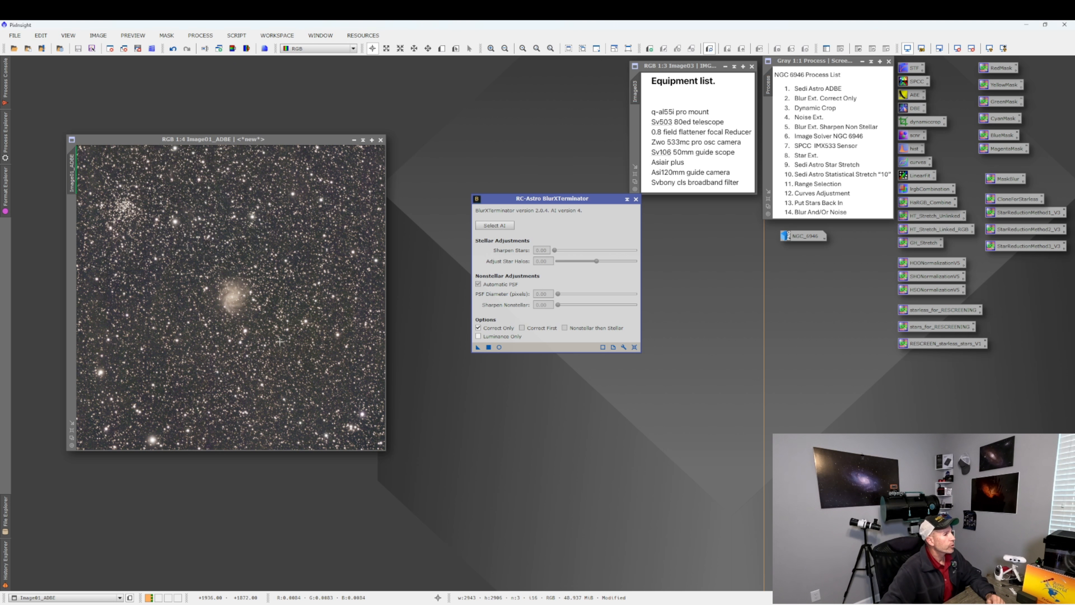
Zoom into the stars and compare the image before and after BlurXTerminator, then close the dialog.
left_click(173, 52)
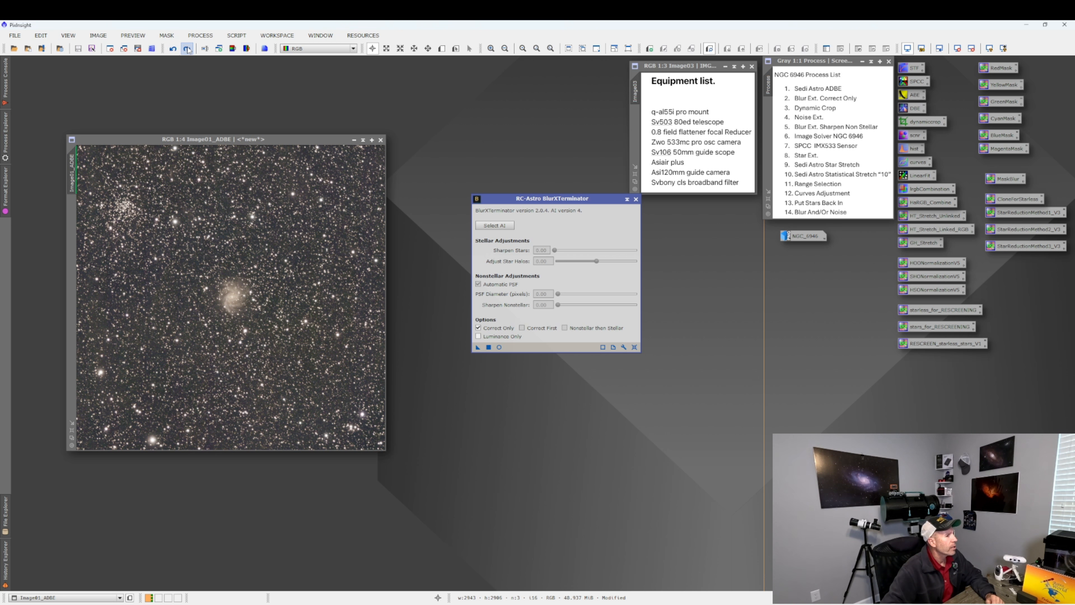
scroll(235, 320, "up", 4)
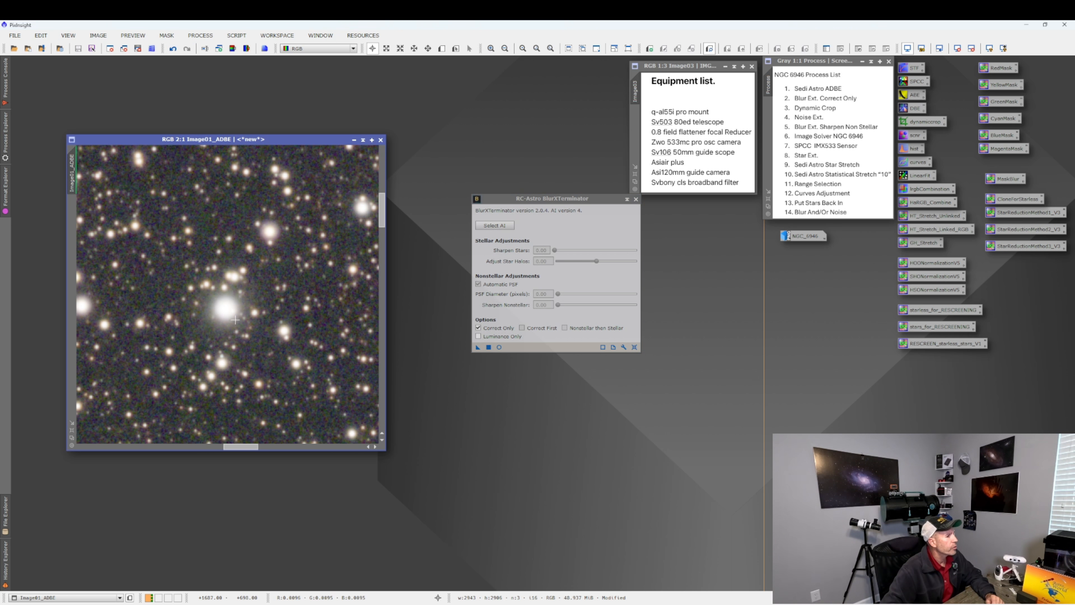
left_click(174, 49)
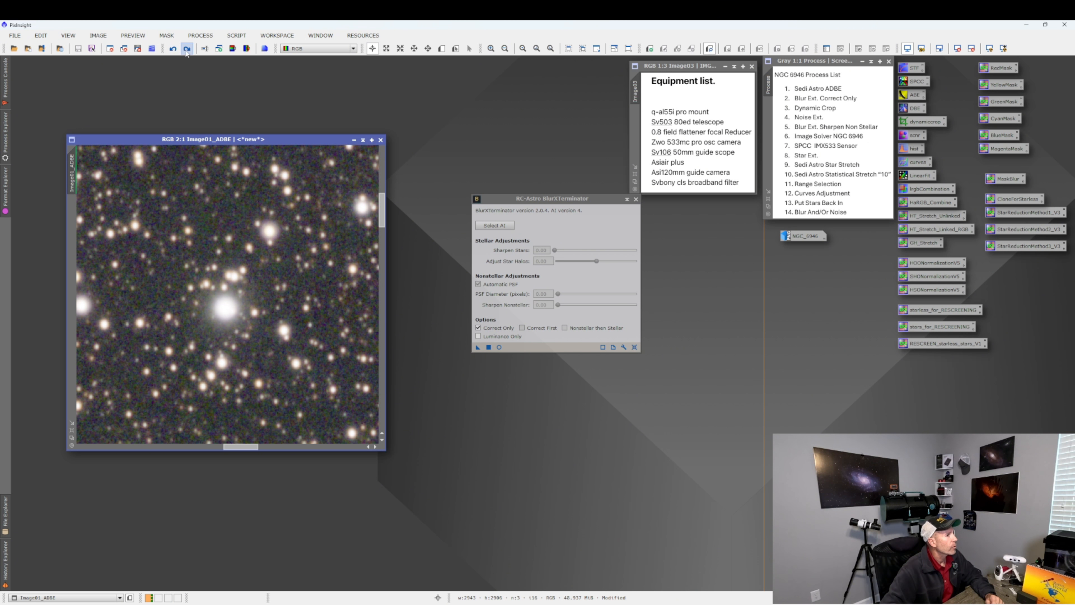
right_click(229, 221)
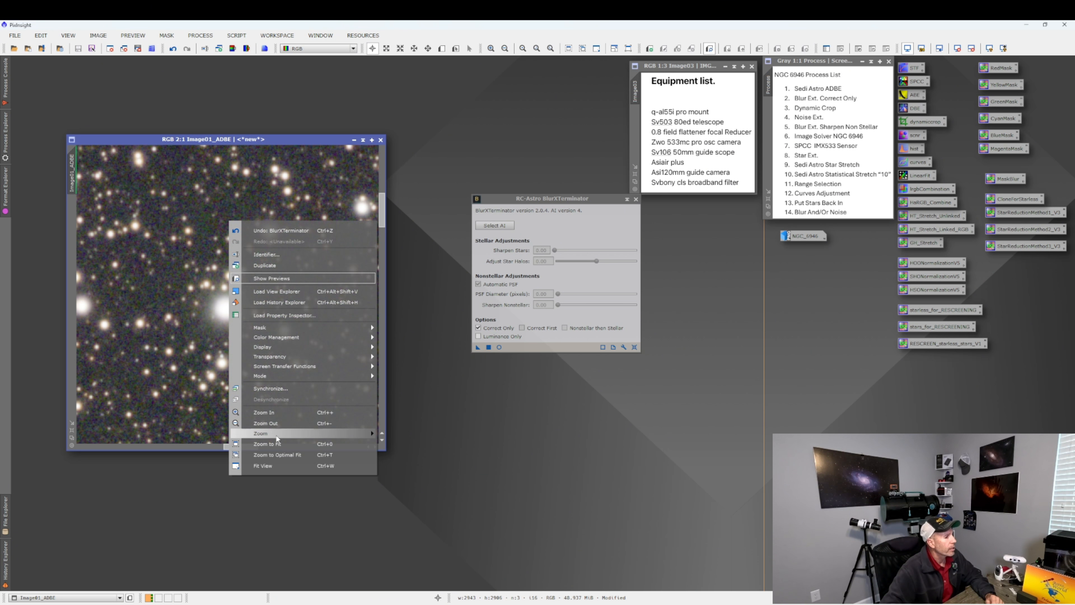
left_click(279, 454)
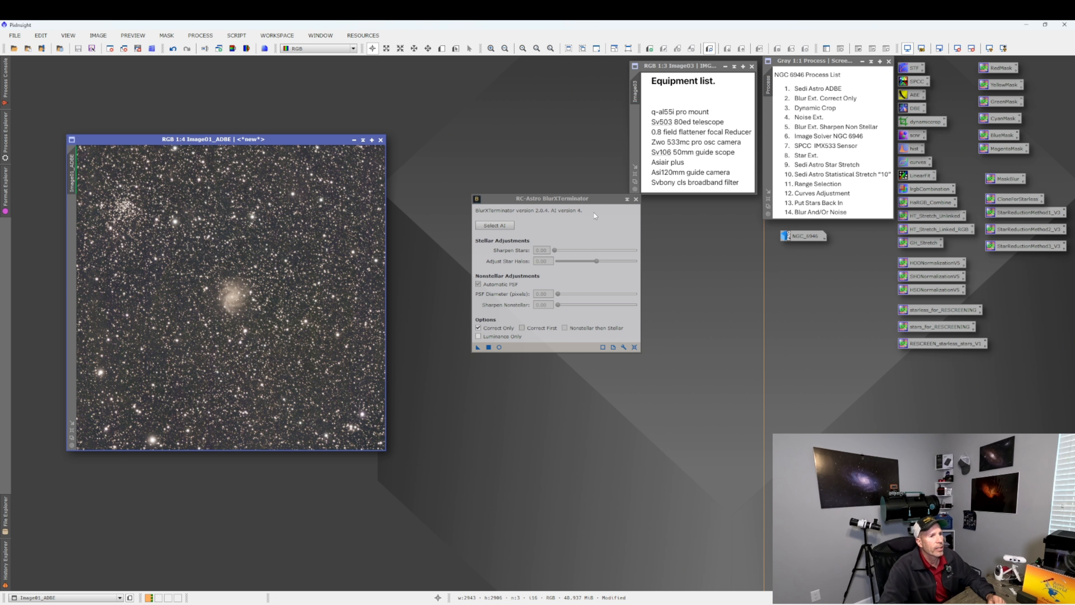
left_click(635, 200)
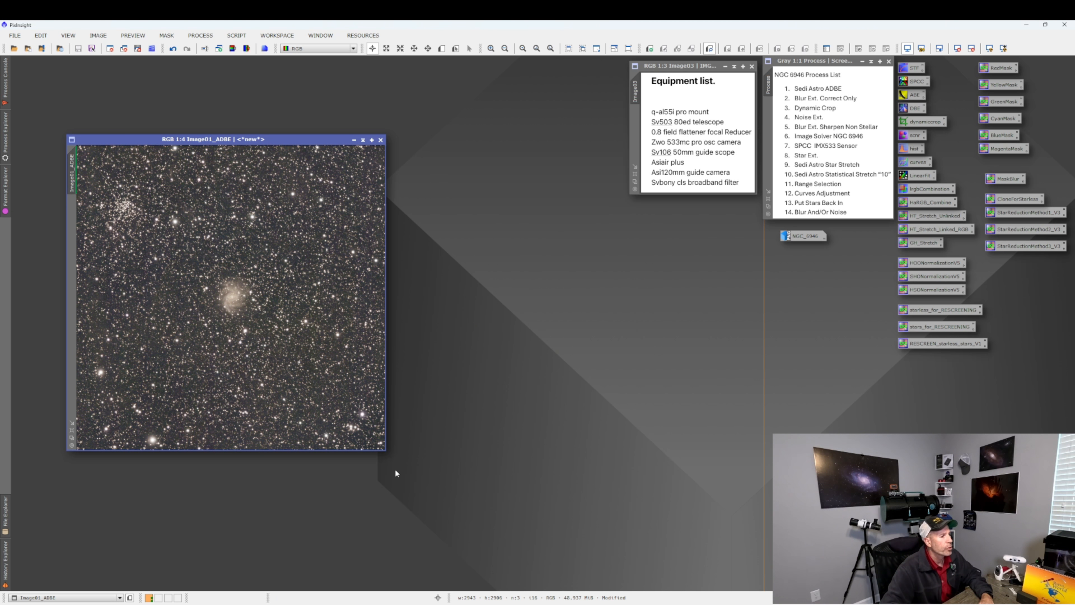
Crop a thin border off all image edges with DynamicCrop, to about 2899 × 2862 pixels.
left_click_drag(387, 449, 460, 520)
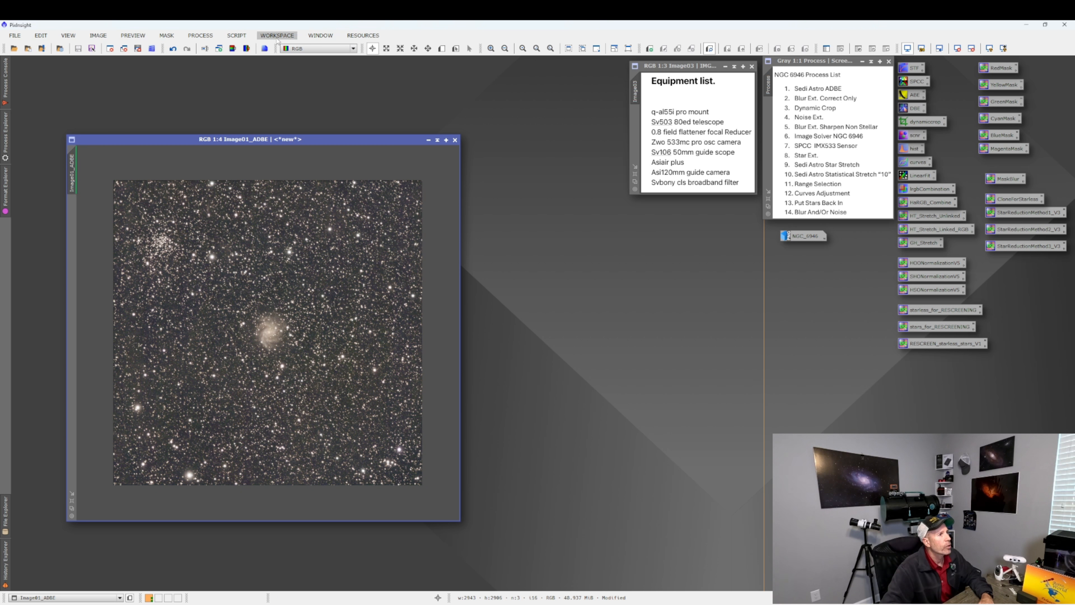
left_click(201, 35)
mouse_move(228, 48)
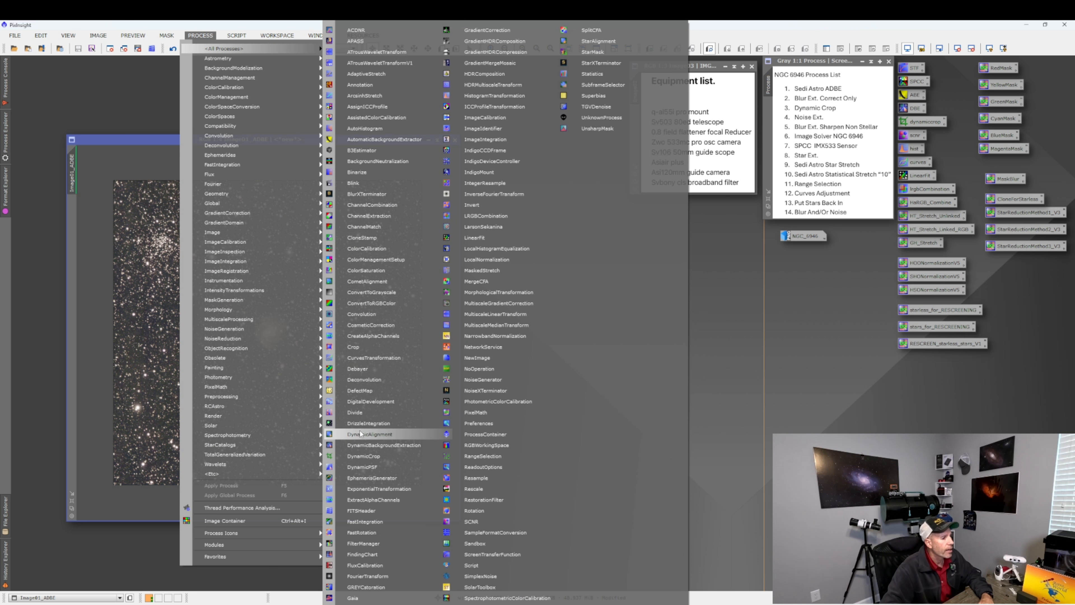
left_click(363, 456)
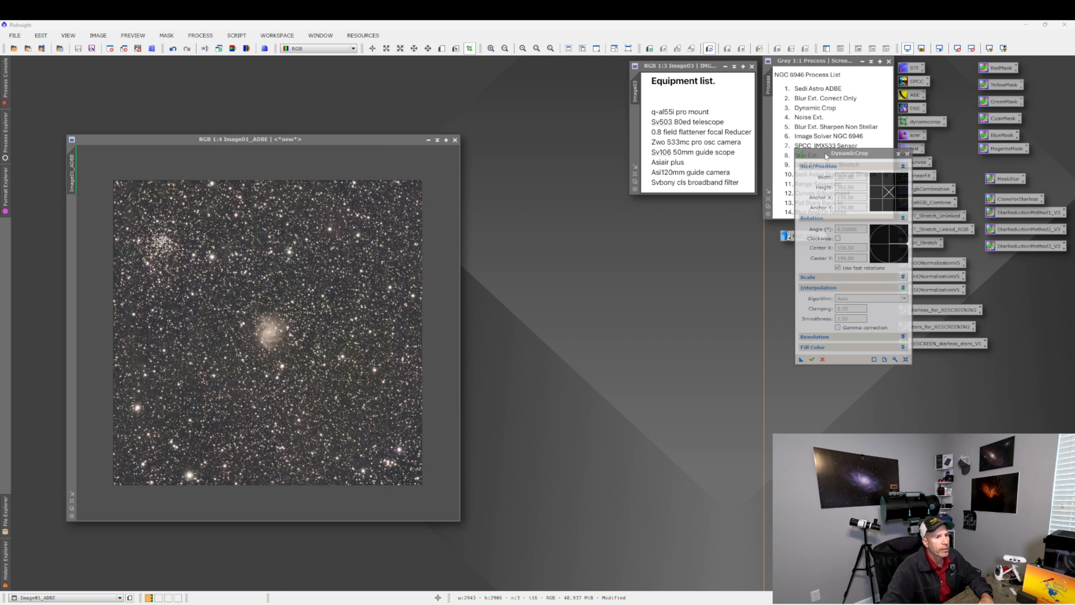
left_click_drag(826, 156, 649, 232)
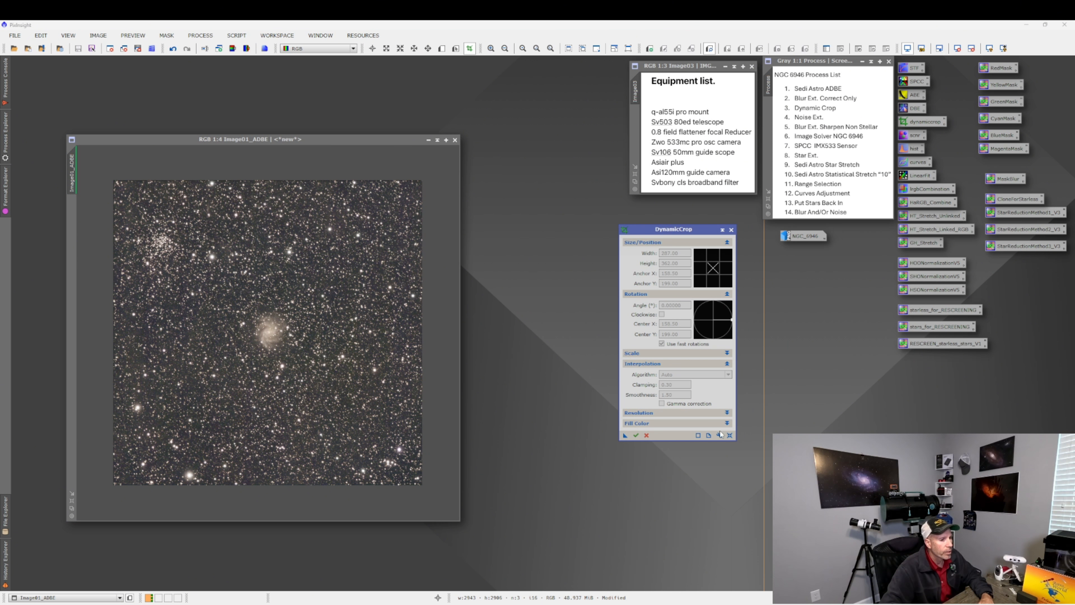
left_click(729, 436)
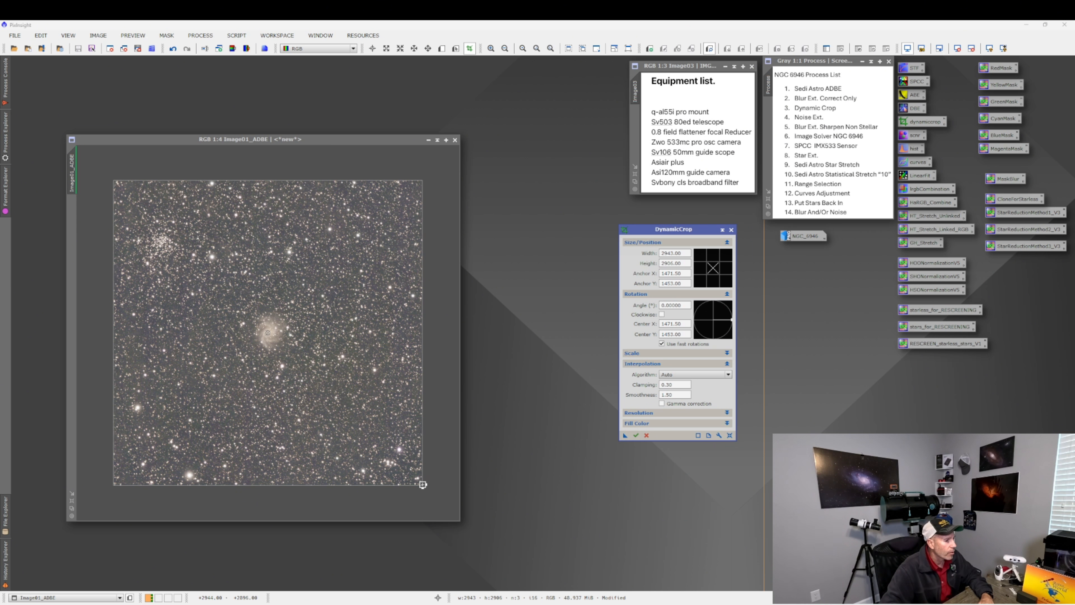
left_click_drag(423, 484, 421, 481)
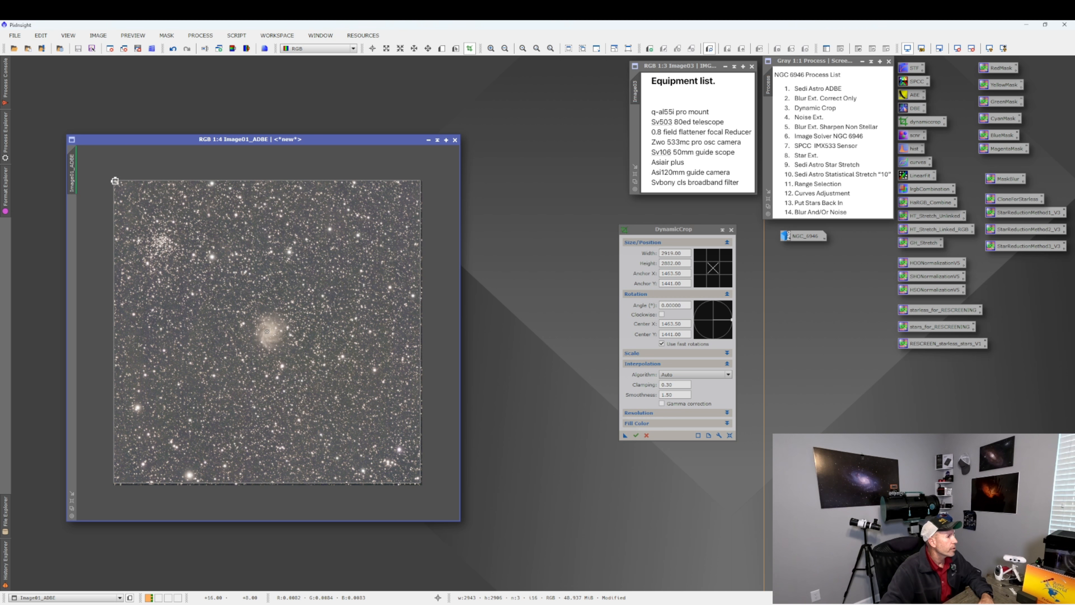
left_click_drag(114, 181, 116, 183)
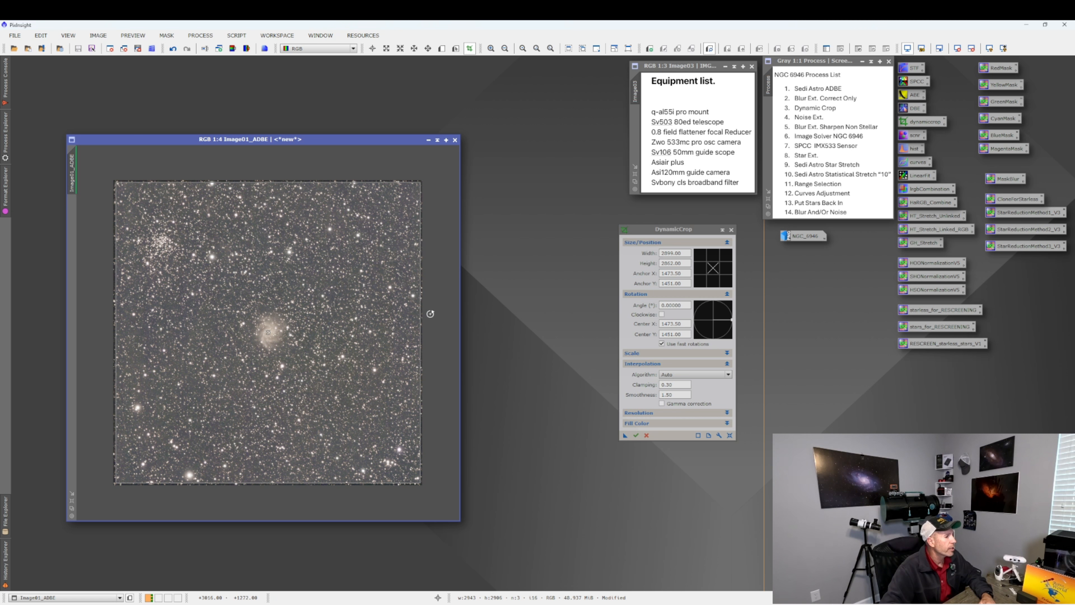
left_click(636, 435)
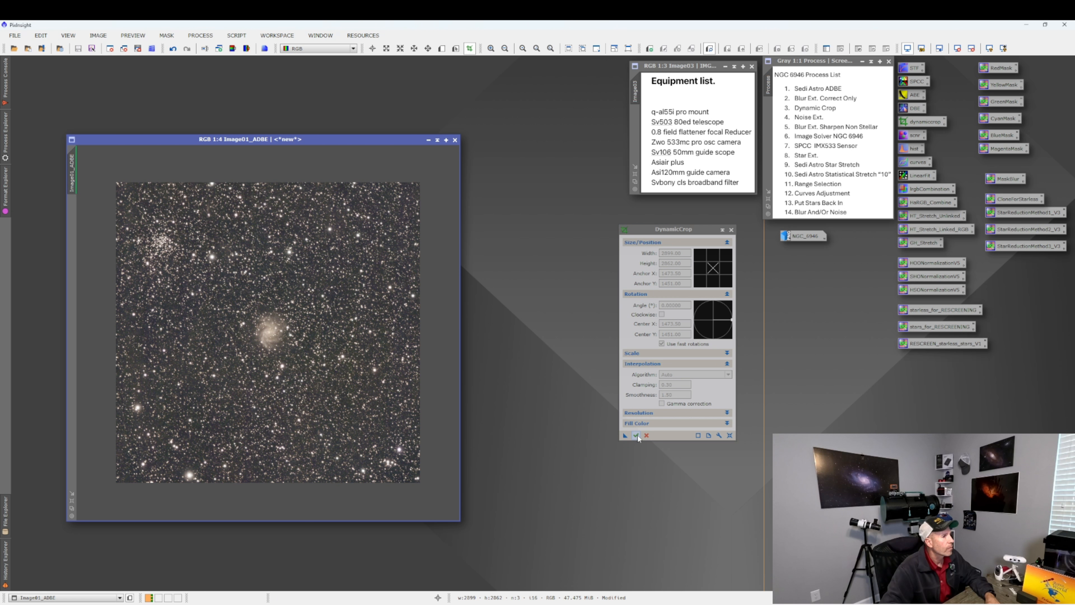
left_click(731, 230)
Fit the image in its window, open NoiseXTerminator and apply it to the image with its default settings.
right_click(306, 300)
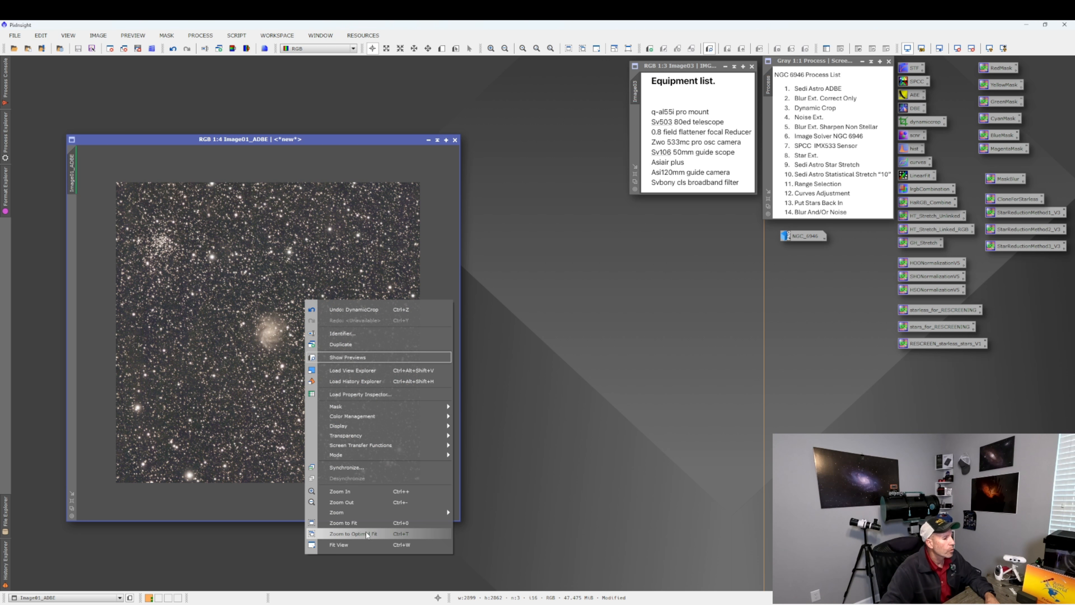
left_click(343, 544)
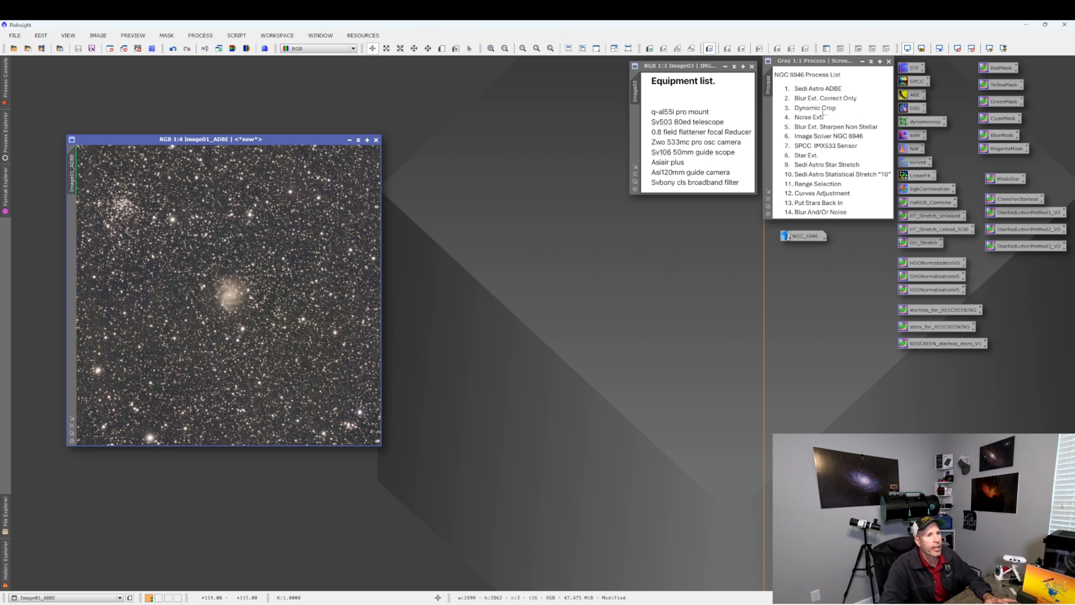
left_click(201, 36)
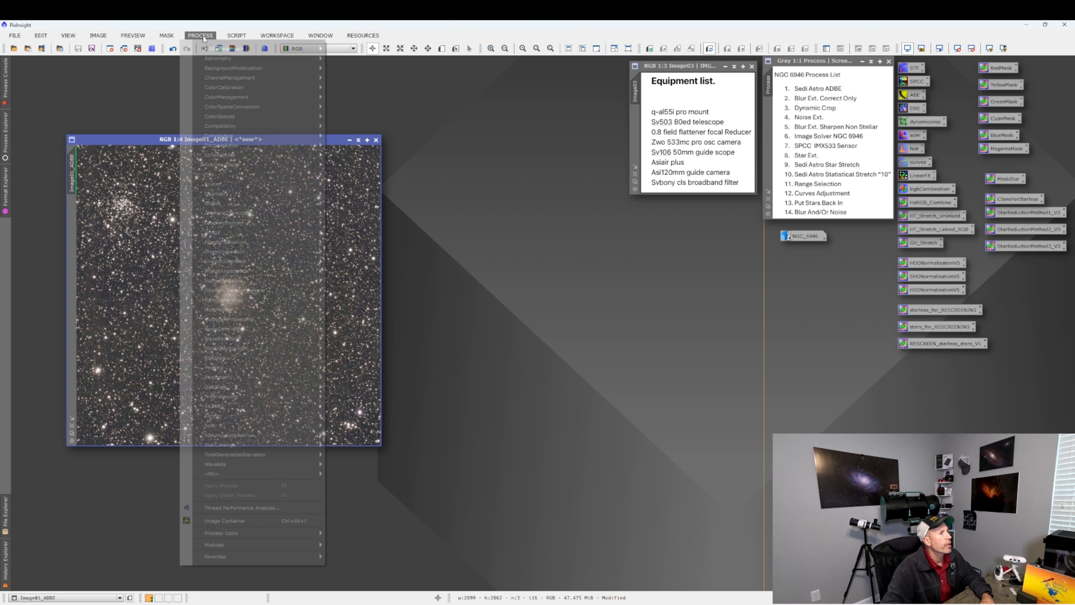
mouse_move(208, 49)
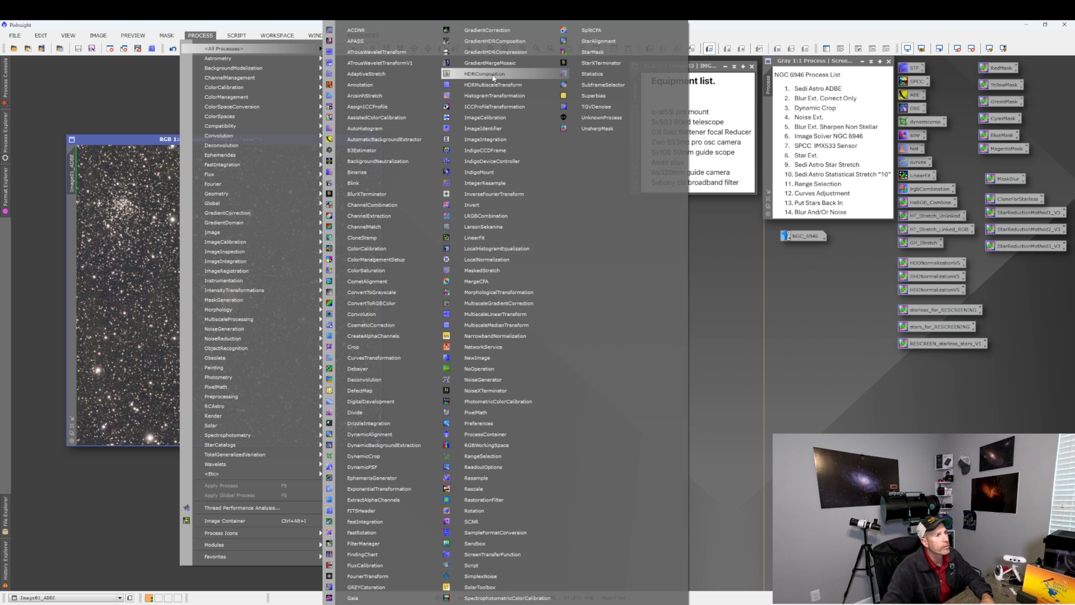
left_click(484, 389)
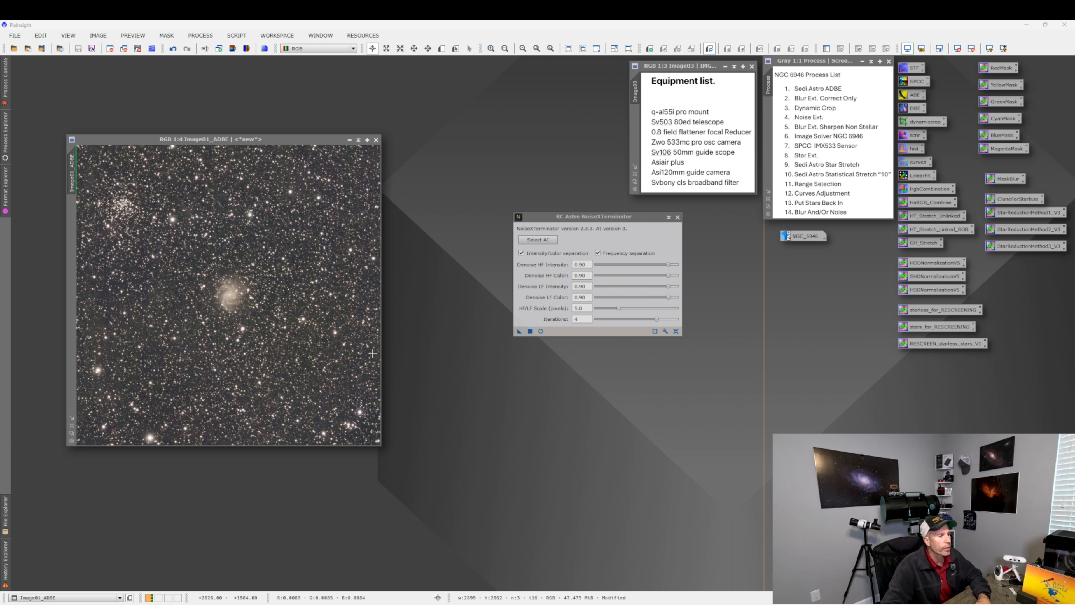
left_click(502, 339)
left_click(530, 331)
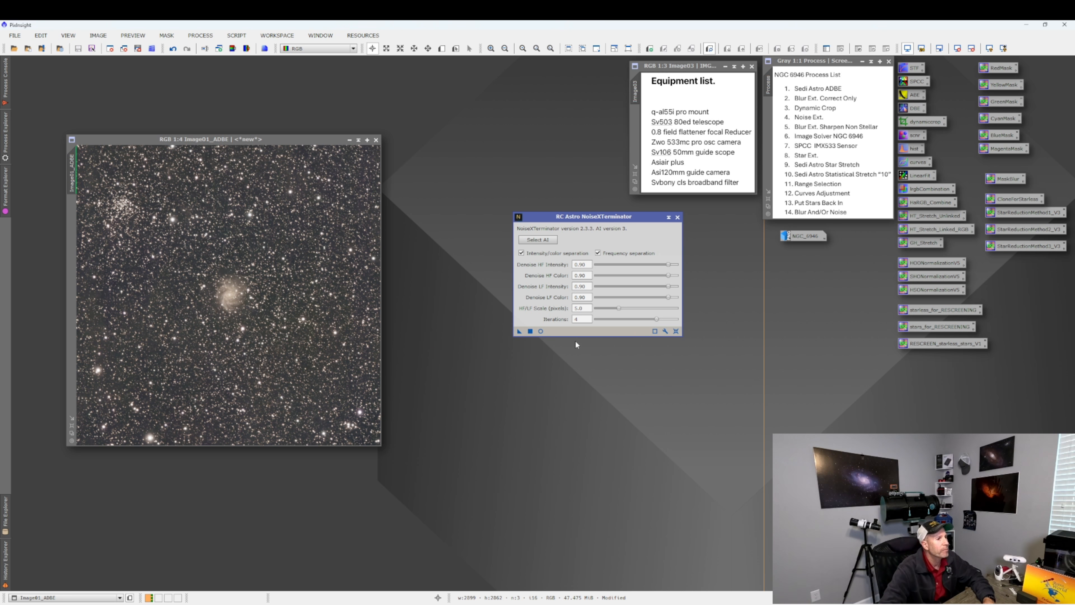
Zoom into the galaxy and compare the image before and after noise reduction, then close the NoiseXTerminator dialog.
scroll(231, 291, "up", 3)
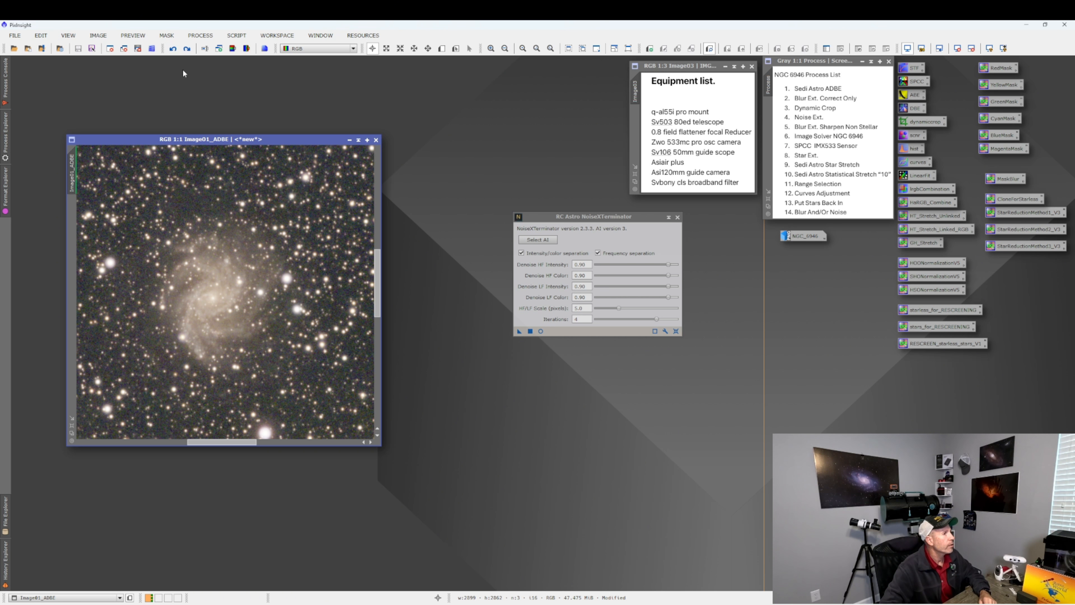
left_click(187, 49)
left_click(173, 49)
scroll(145, 316, "up", 2)
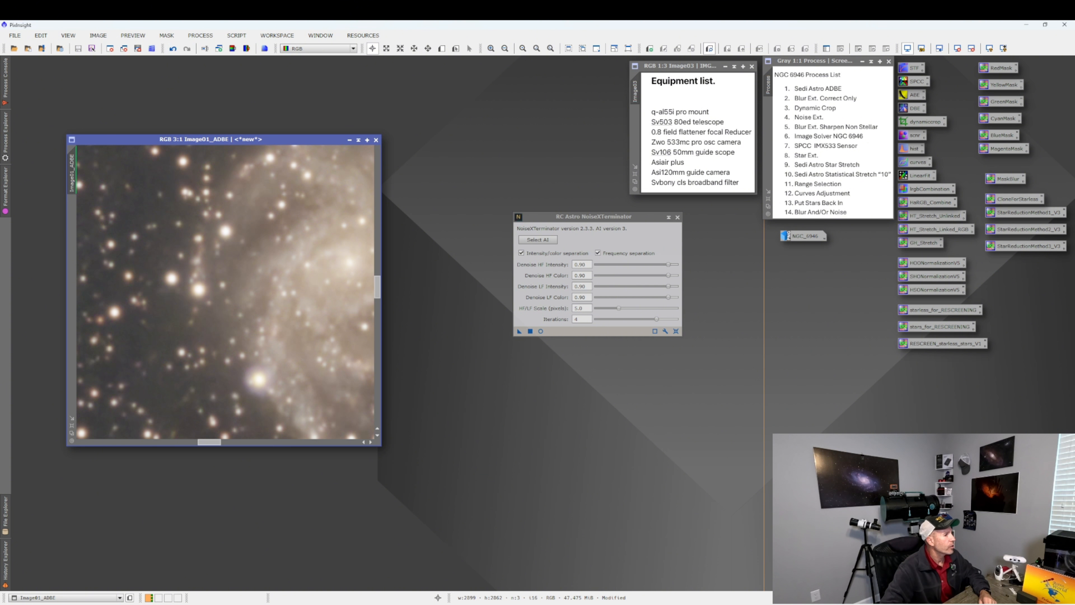
scroll(203, 279, "down", 3)
scroll(203, 279, "down", 2)
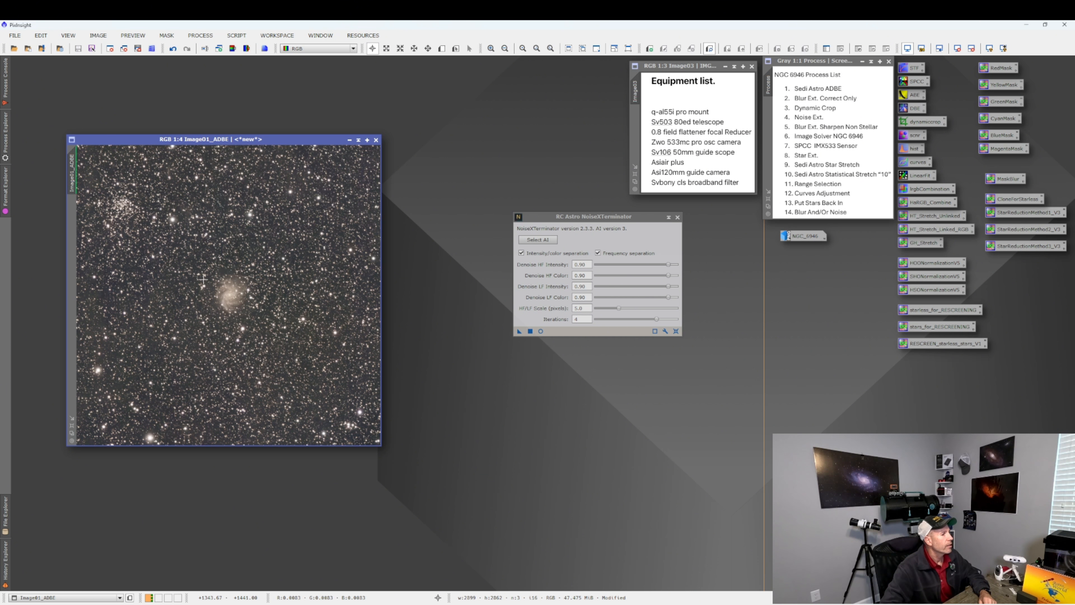
left_click(677, 217)
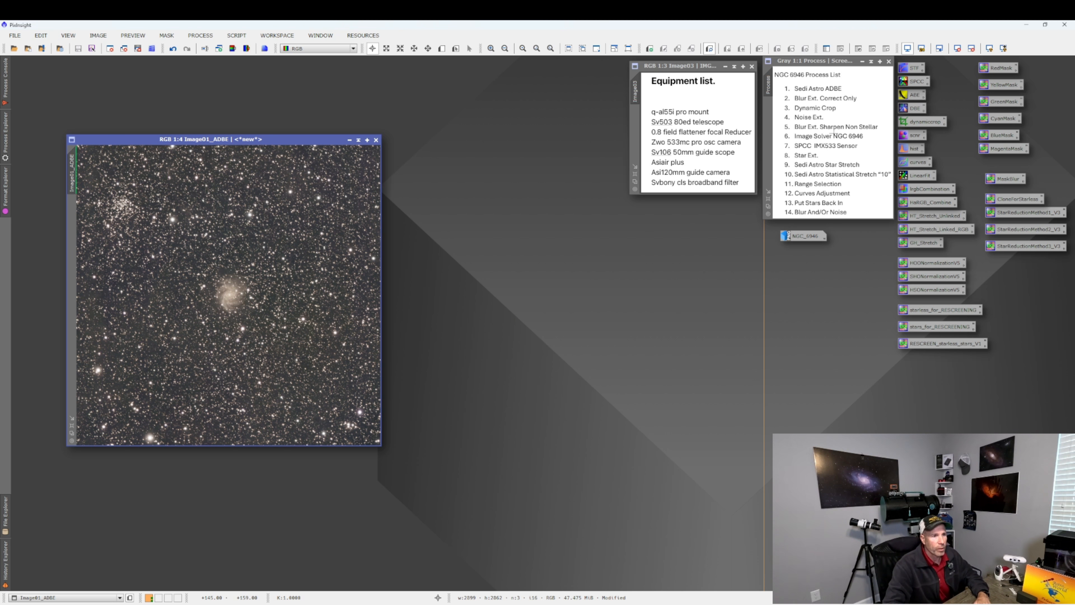
Open BlurXTerminator, reset it, adjust the Sharpen Stars and Sharpen Nonstellar amounts, and apply it with Correct Only off.
left_click(201, 36)
mouse_move(213, 48)
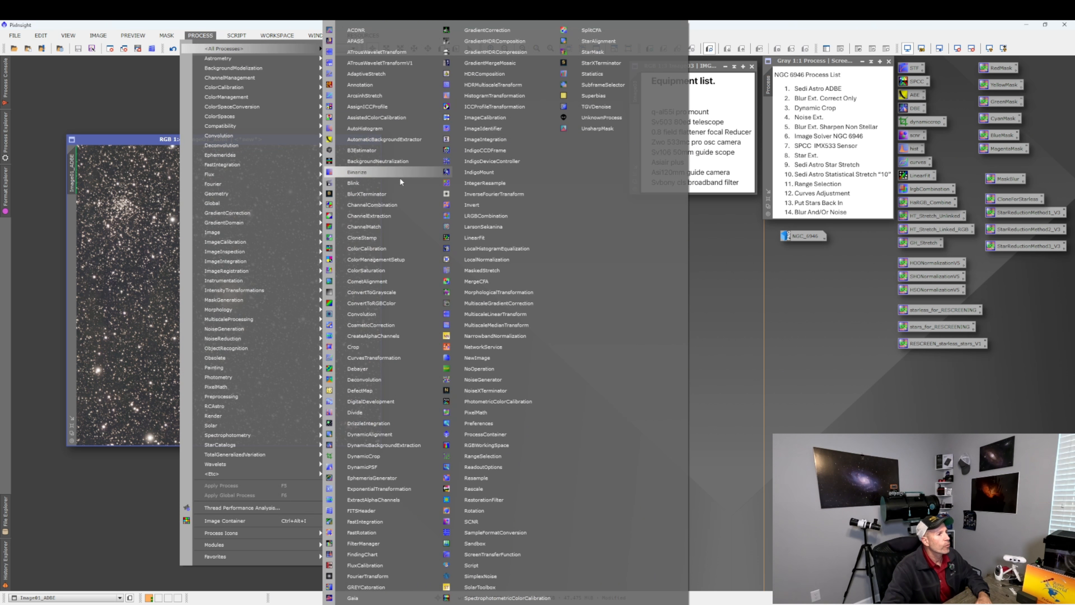
left_click(379, 194)
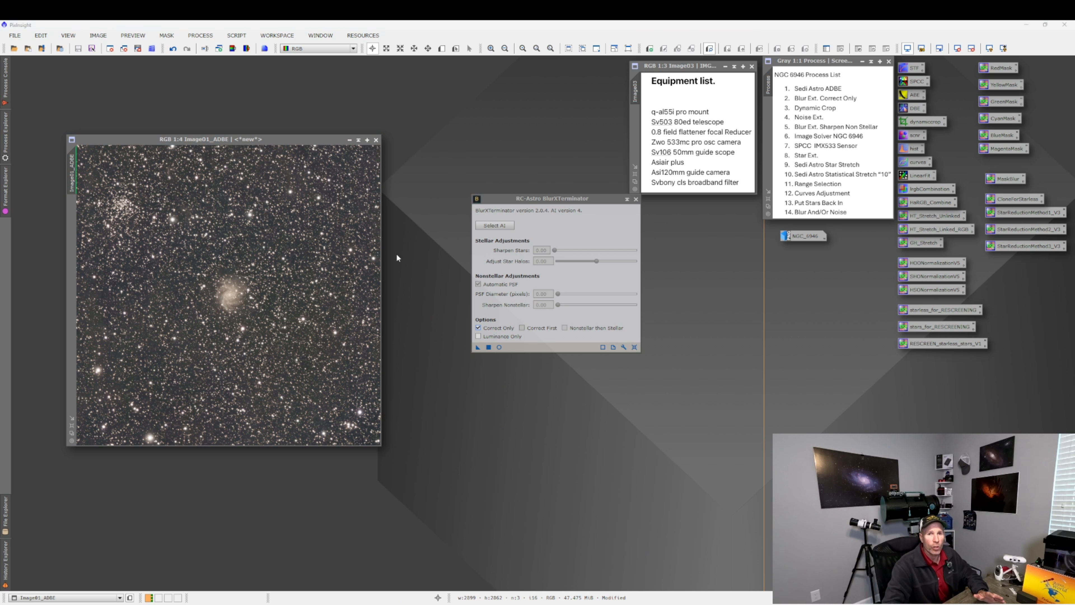
left_click(636, 347)
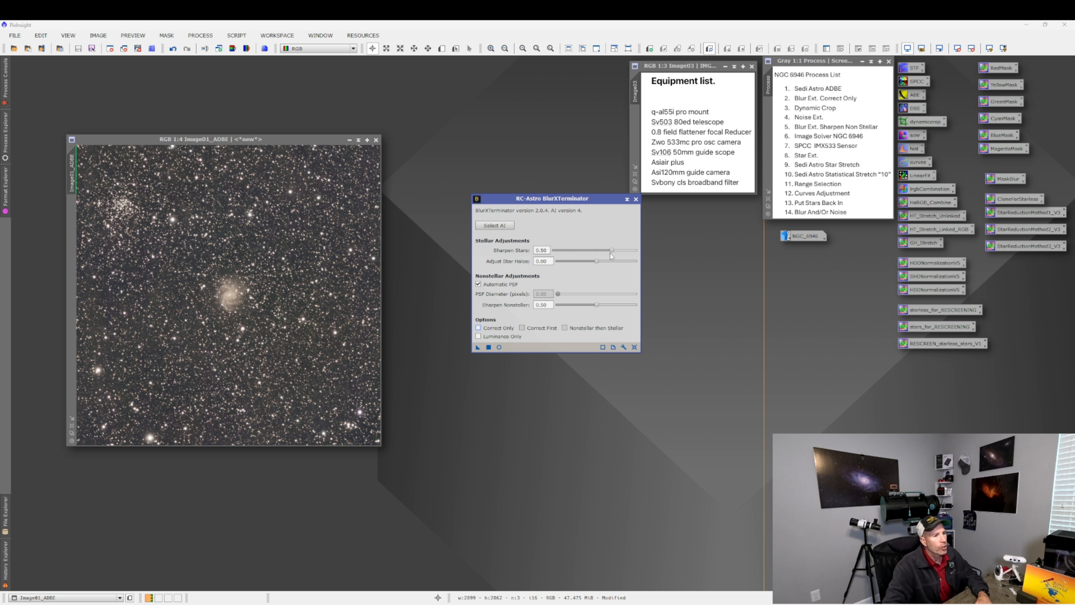
left_click_drag(611, 252, 613, 253)
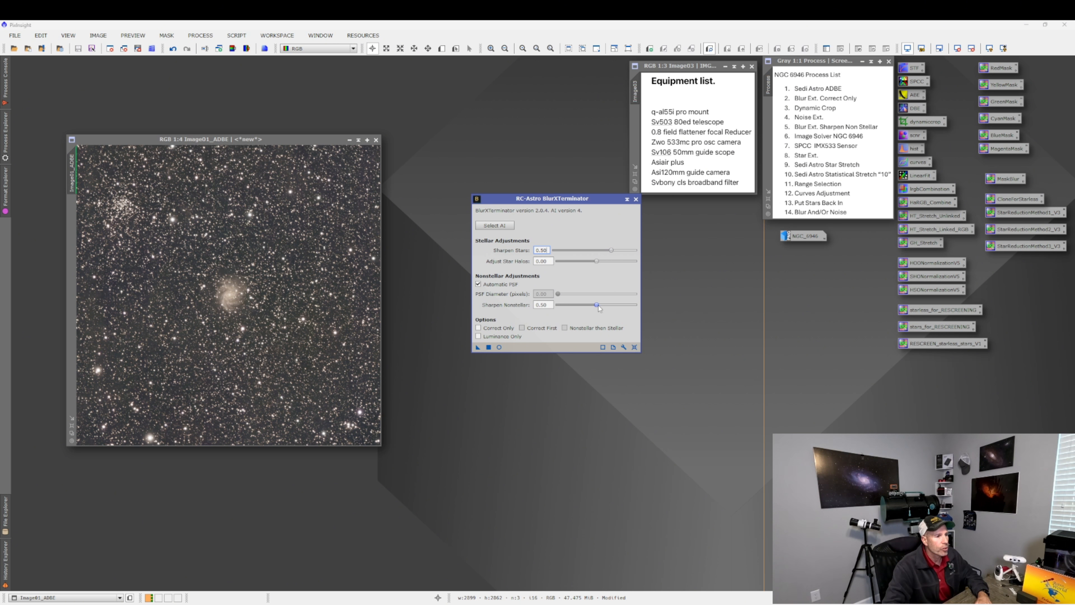
left_click_drag(598, 305, 607, 304)
left_click_drag(611, 304, 611, 304)
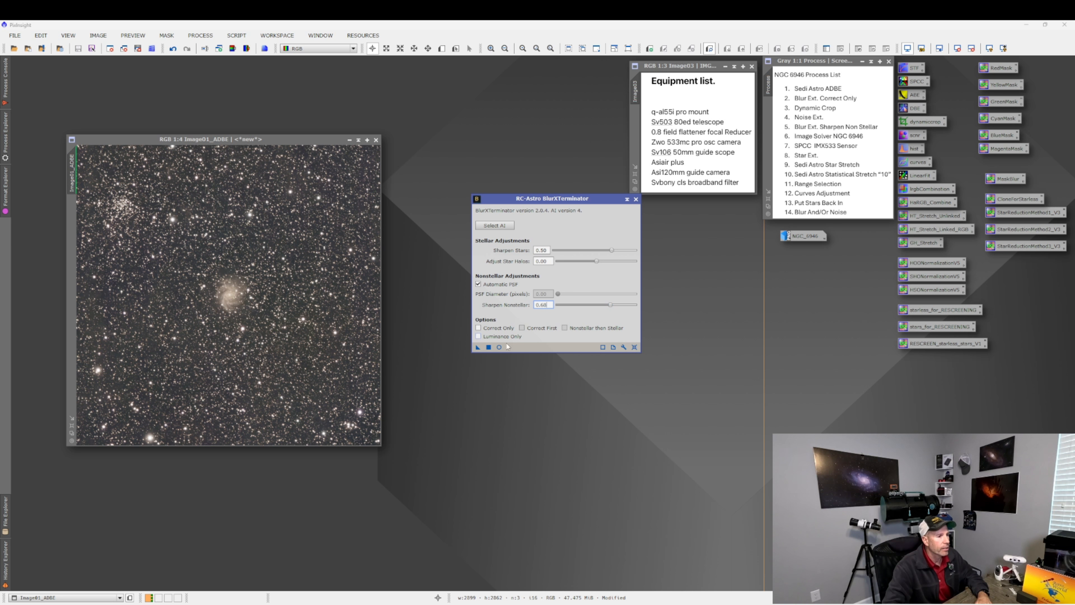
left_click(394, 360)
left_click(489, 348)
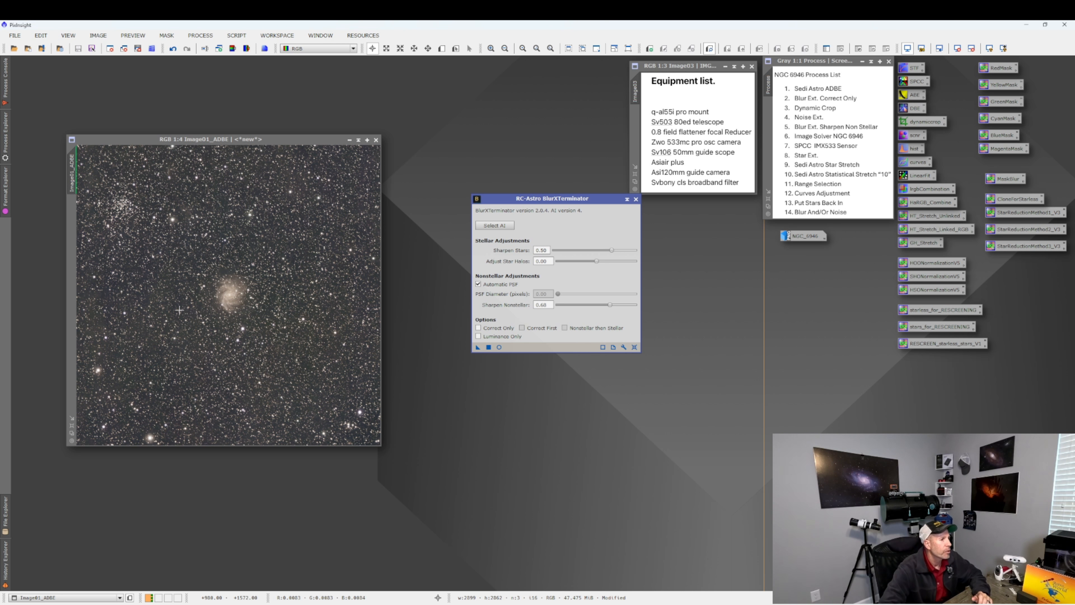
Zoom into the galaxy, compare the result before and after sharpening, fit the view, and close the BlurXTerminator dialog.
scroll(234, 301, "up", 3)
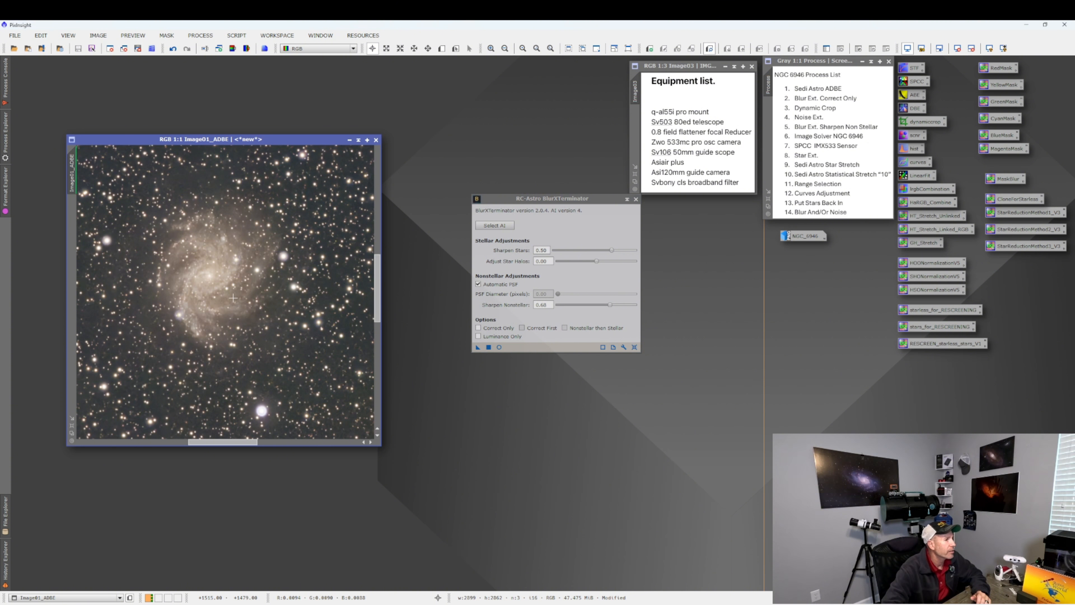
left_click(171, 51)
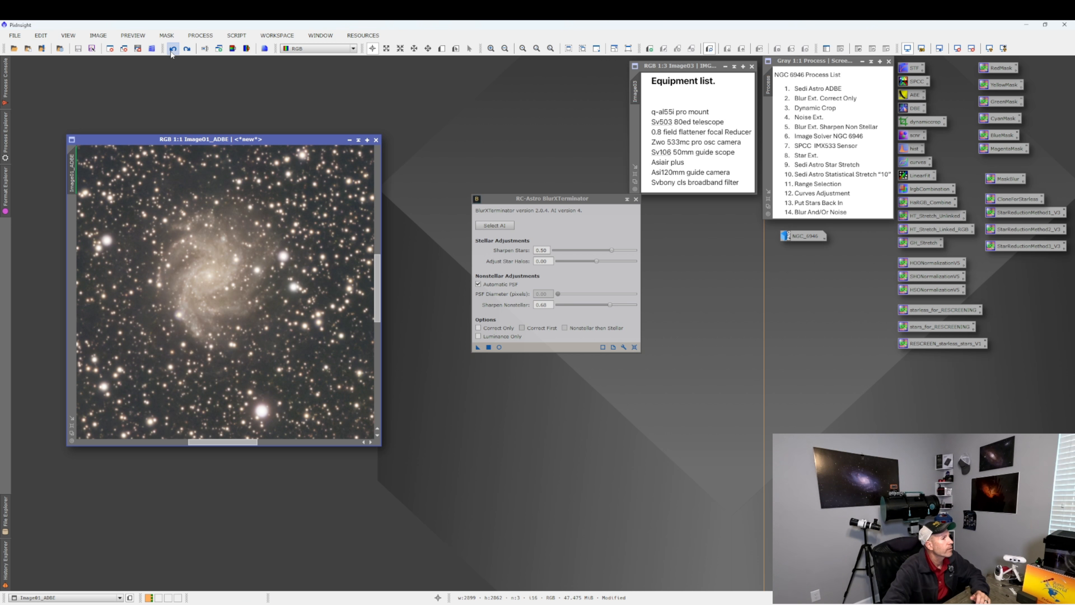
left_click(187, 49)
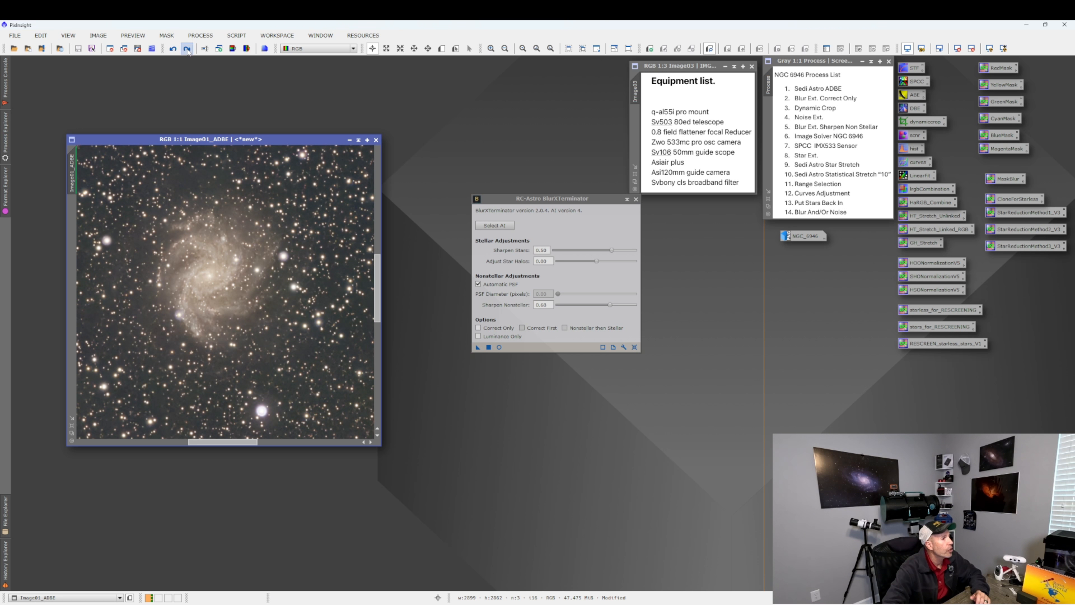
left_click(173, 49)
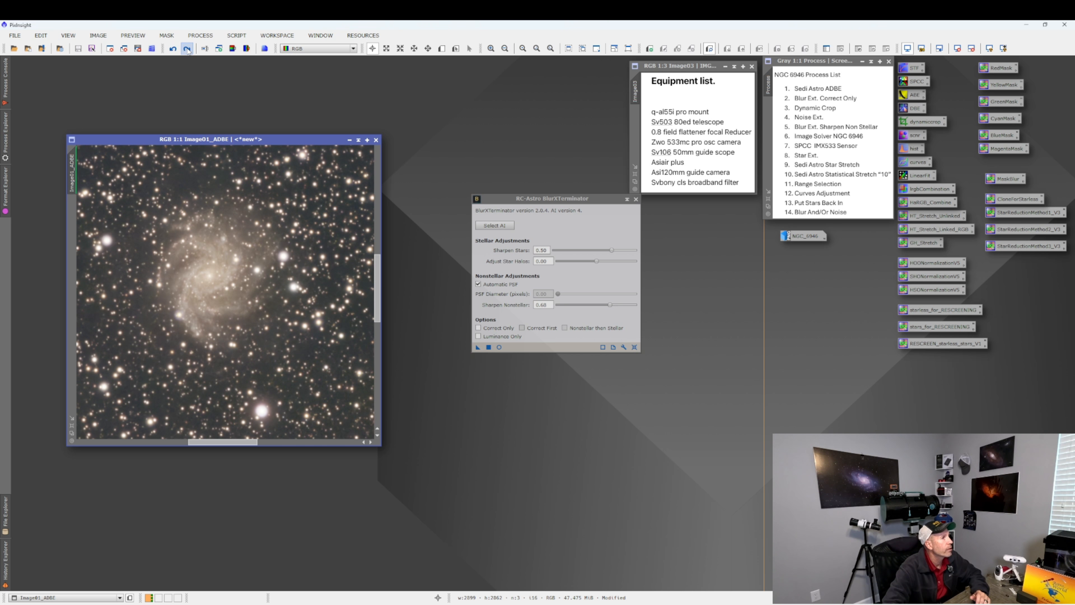
left_click(187, 49)
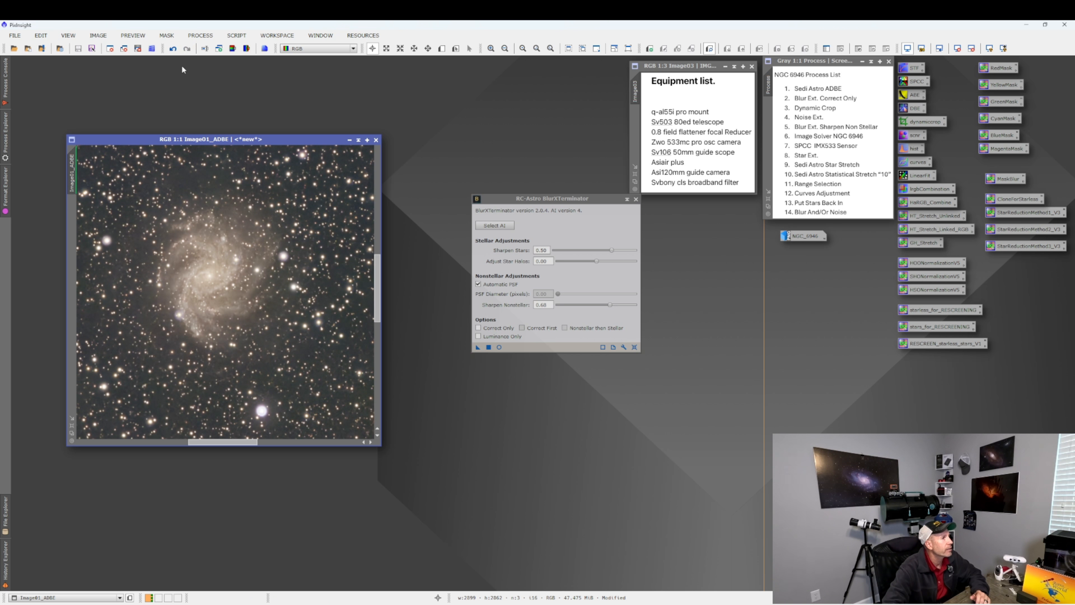
left_click(173, 49)
left_click(187, 49)
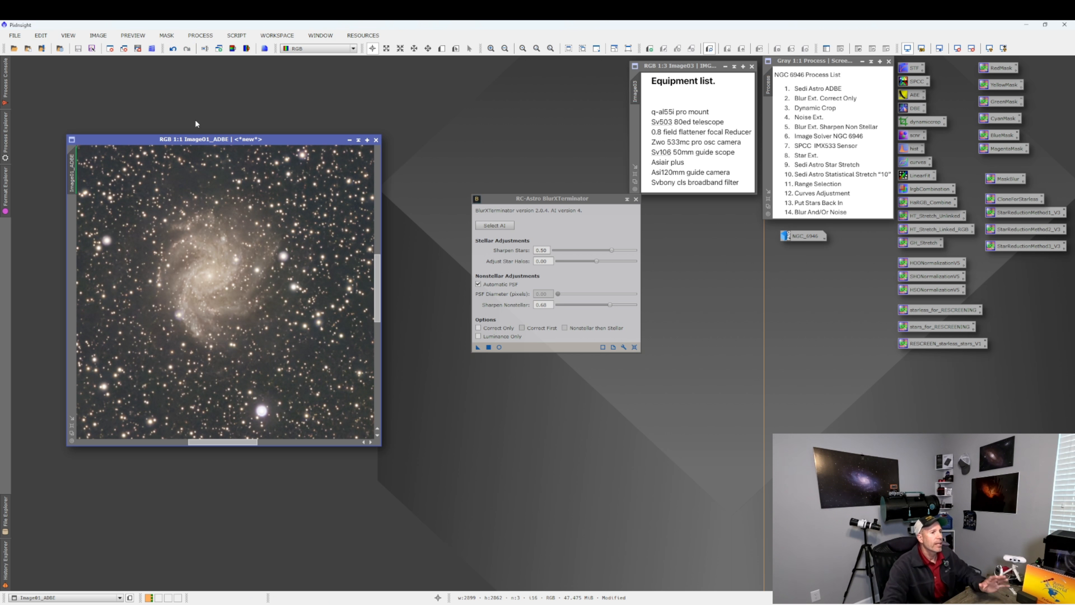
right_click(254, 301)
left_click(298, 534)
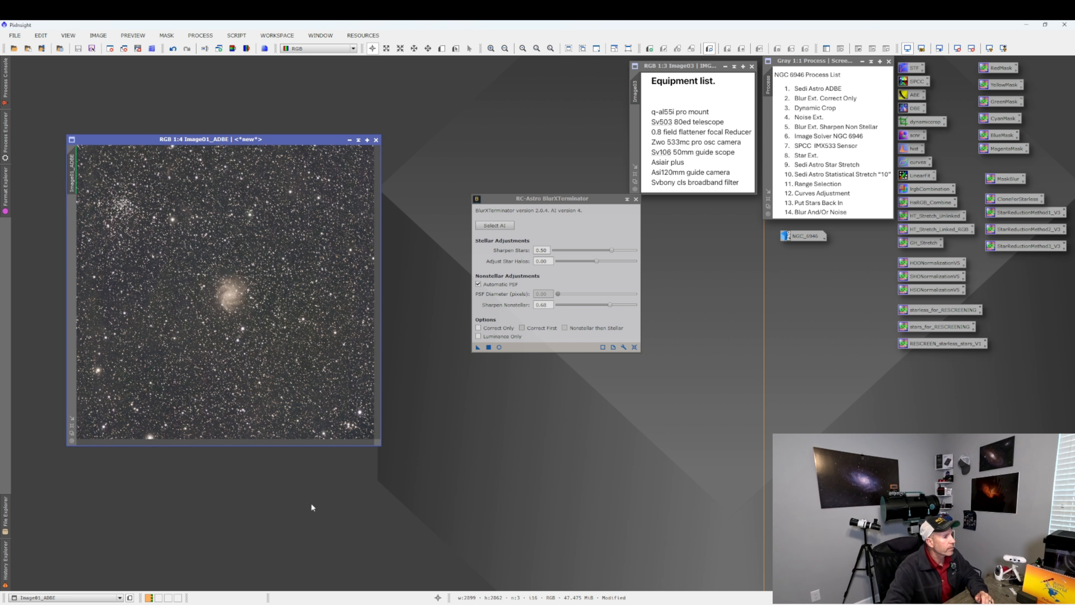
left_click(636, 199)
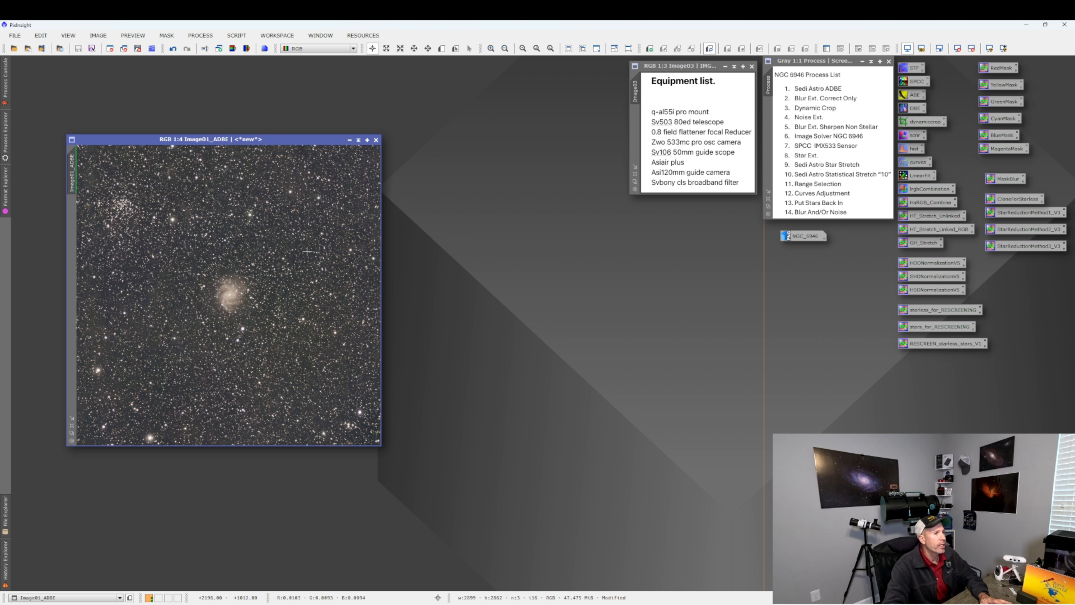
Open the ImageSolver script and fill in the image coordinates by searching online for NGC 6946.
left_click(235, 37)
mouse_move(285, 49)
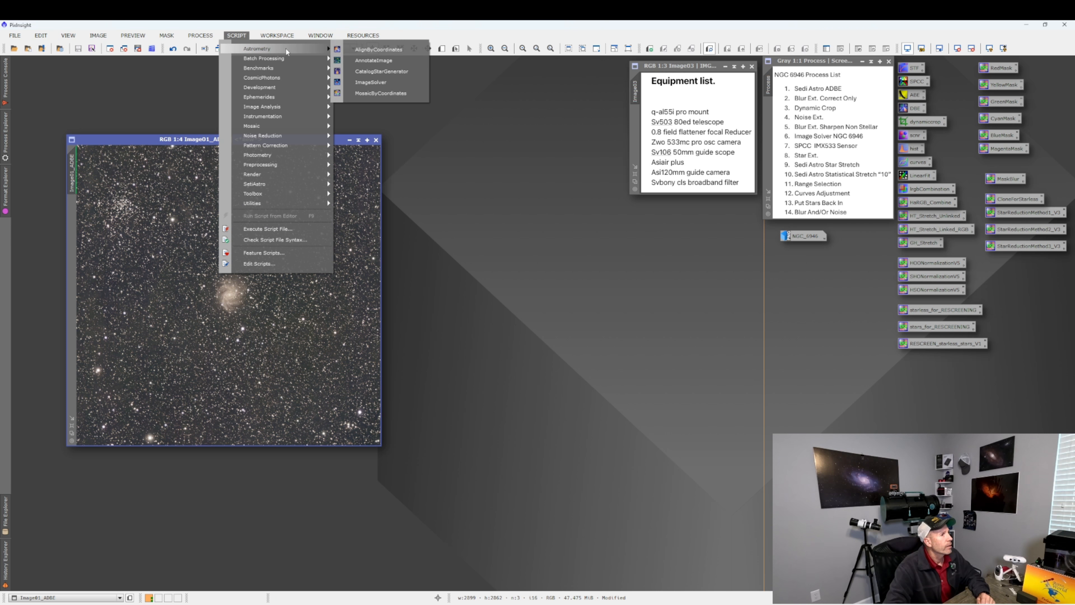
left_click(367, 82)
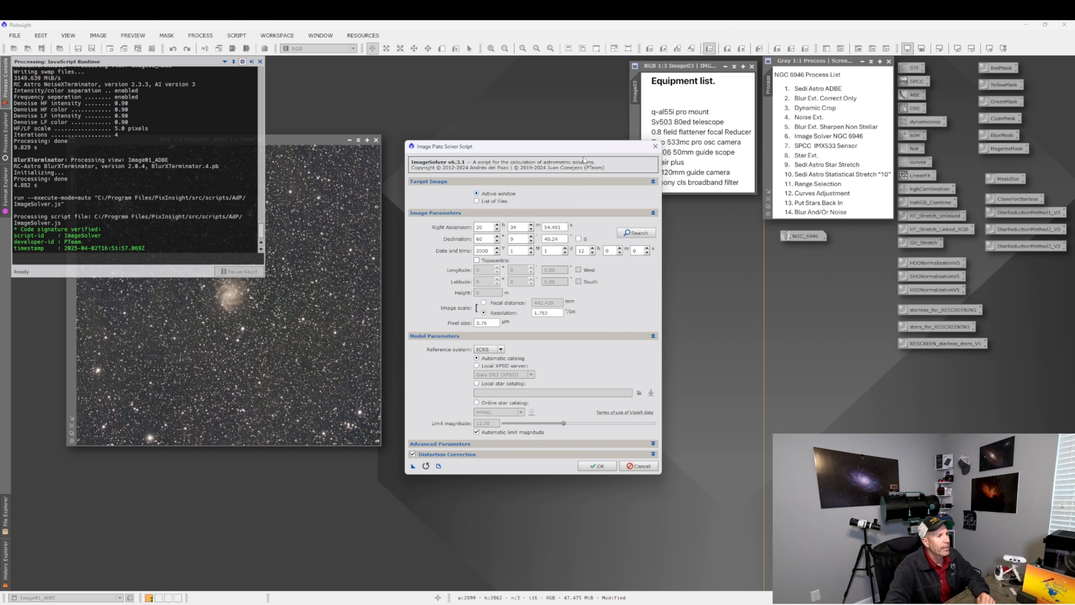
left_click_drag(585, 151, 603, 182)
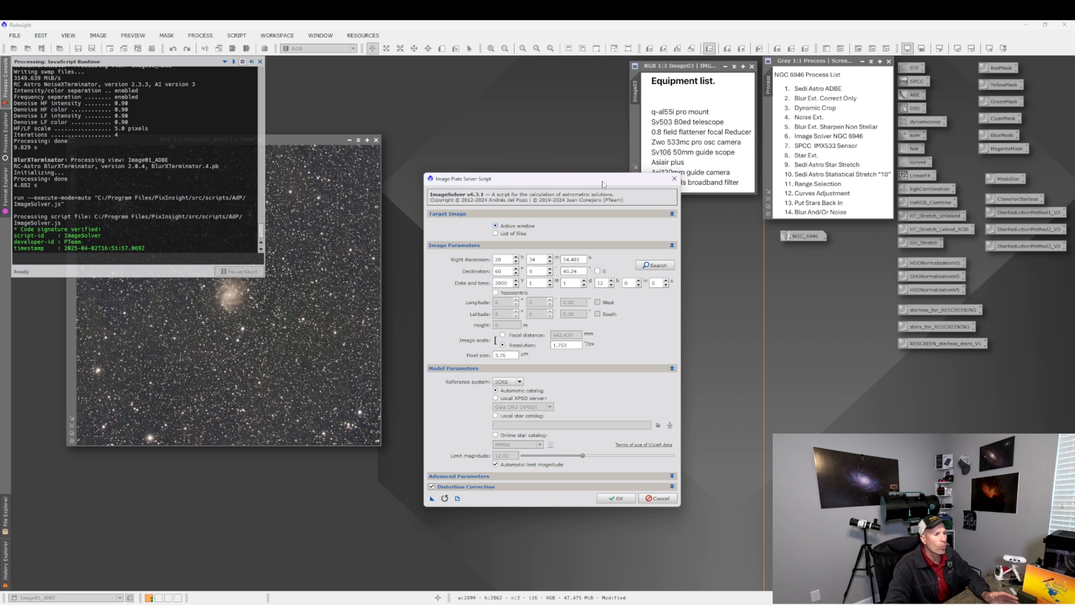
left_click(654, 265)
left_click(484, 257)
type("n")
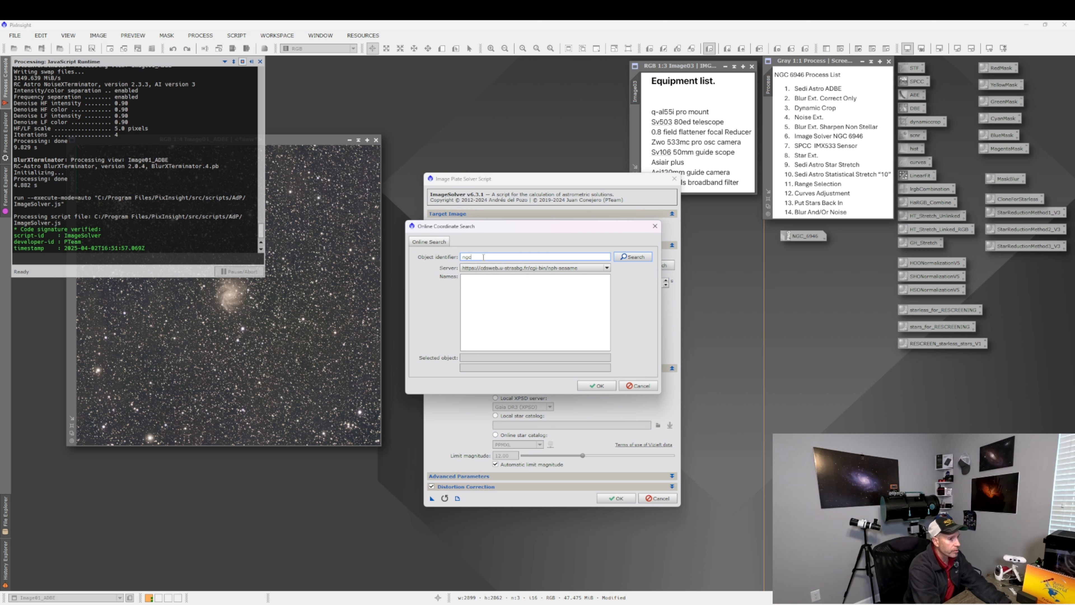
type("gc ")
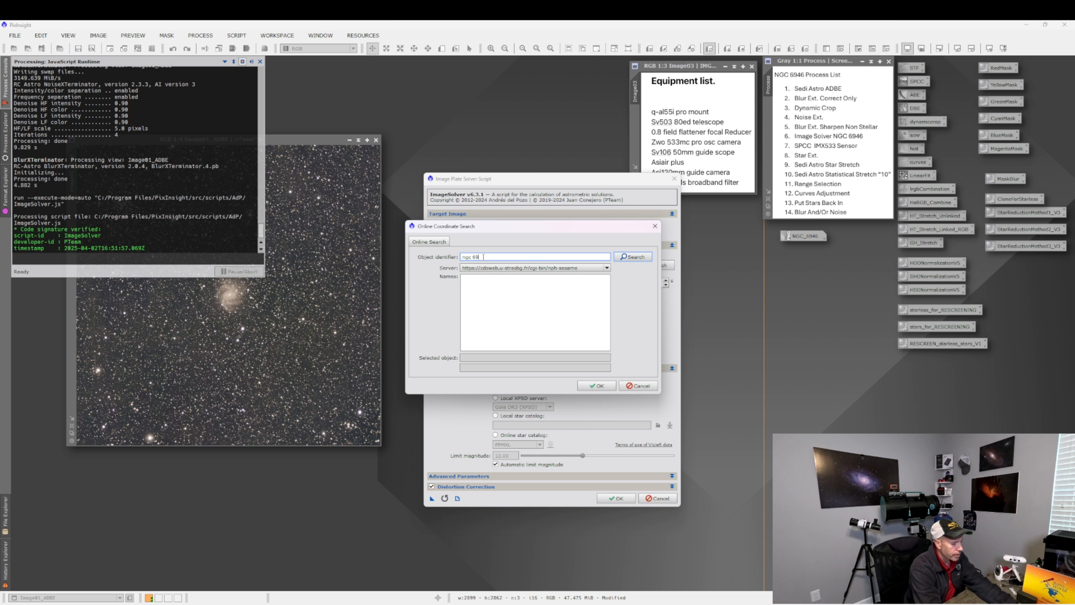
type("6946")
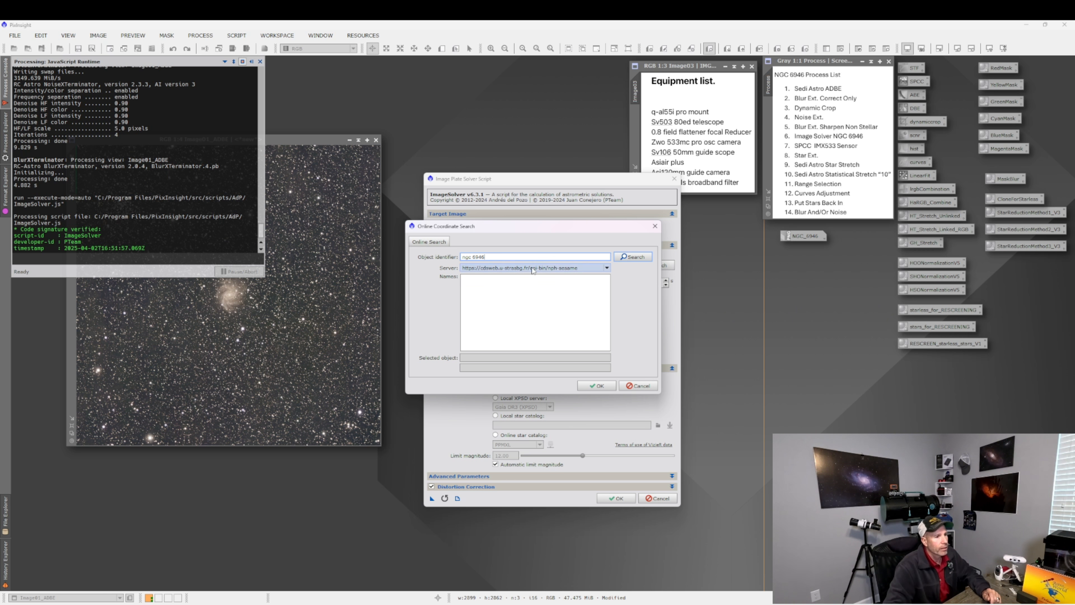
left_click(629, 259)
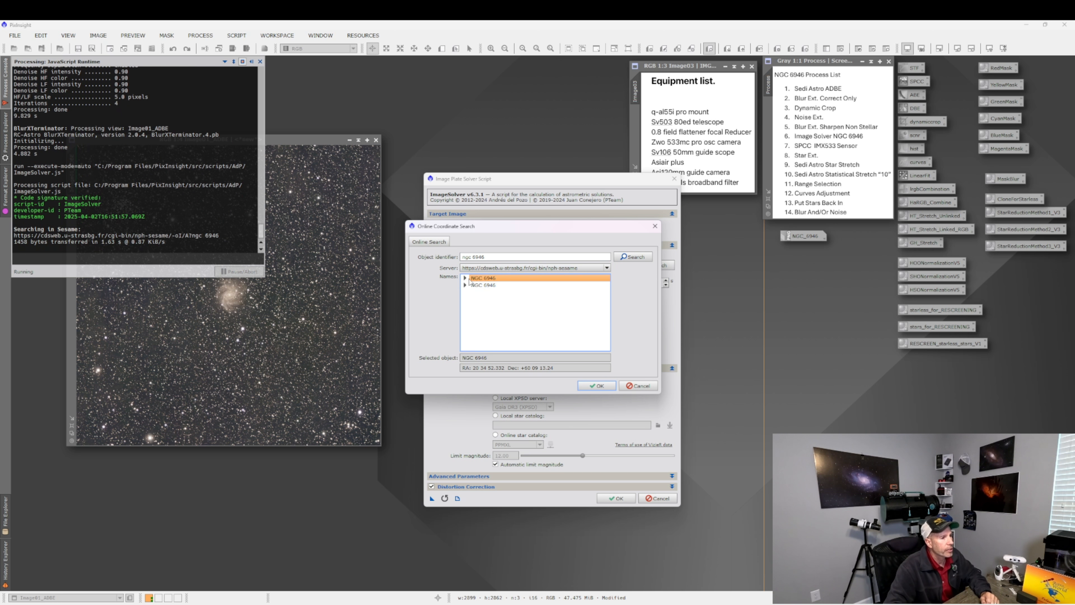
left_click(465, 278)
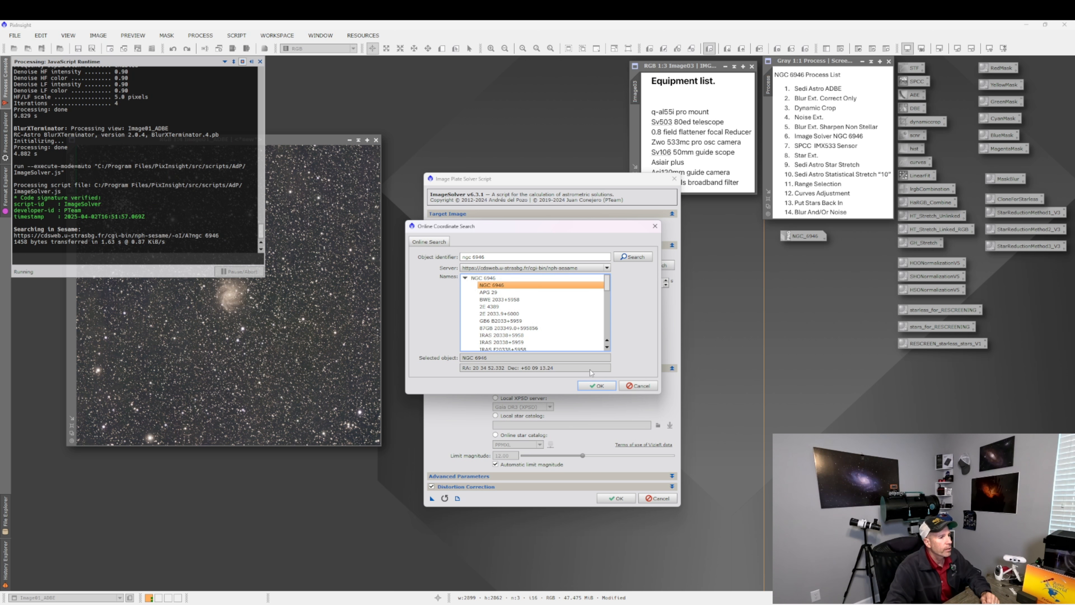
left_click(596, 386)
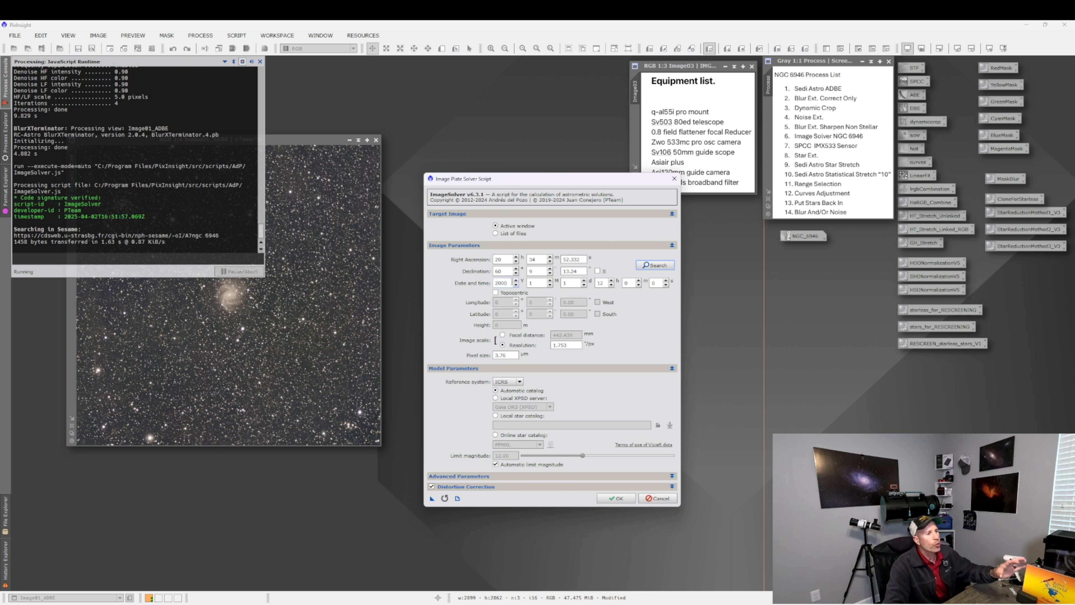
Run the plate solve, continuing without an observation date.
left_click(616, 498)
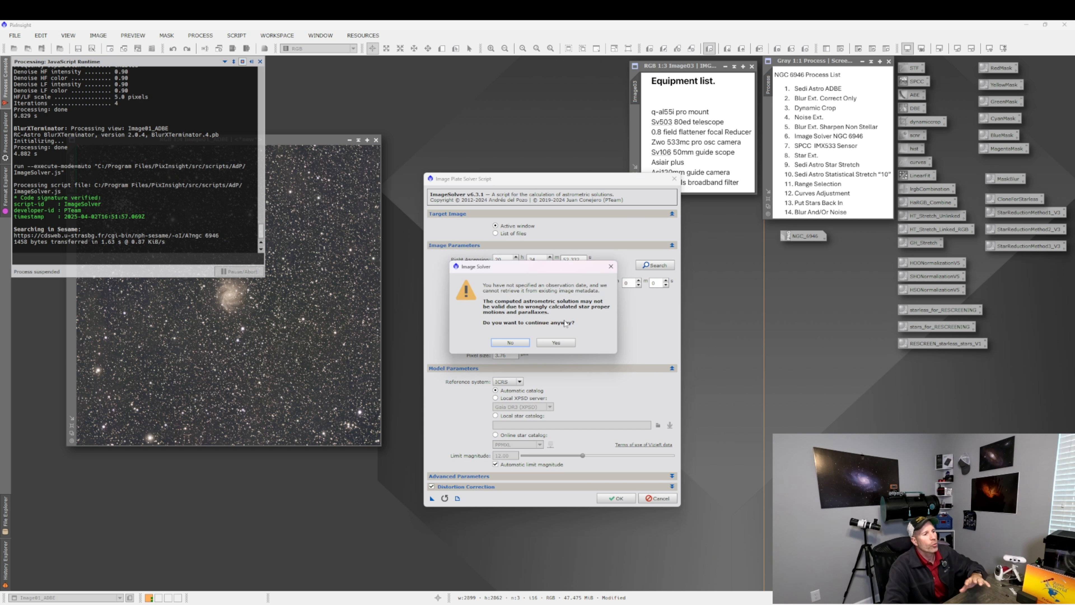
left_click(565, 341)
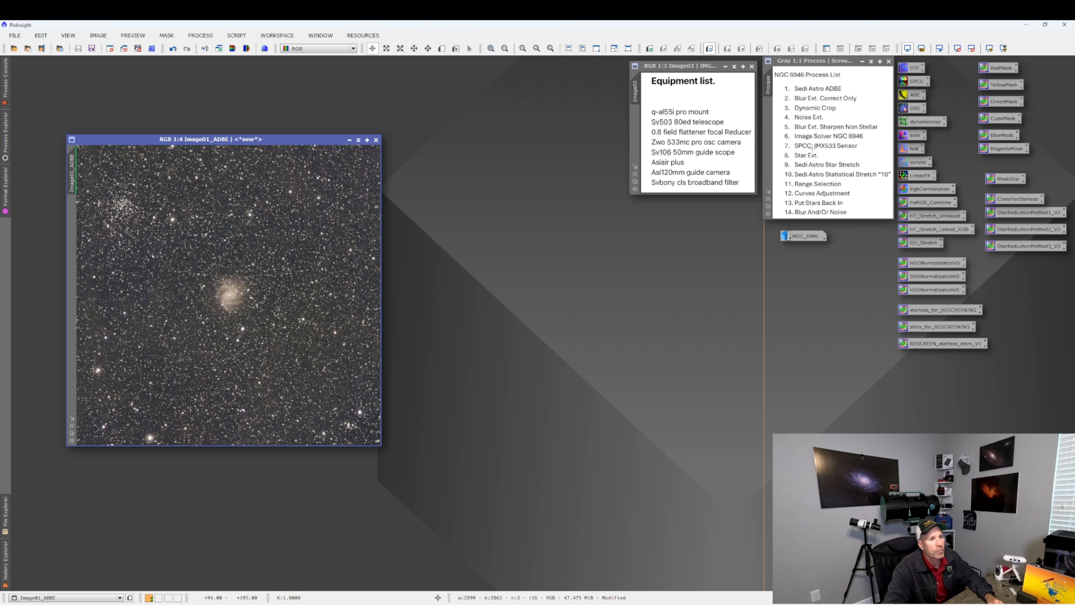
Open the SpectrophotometricColorCalibration process.
left_click(202, 36)
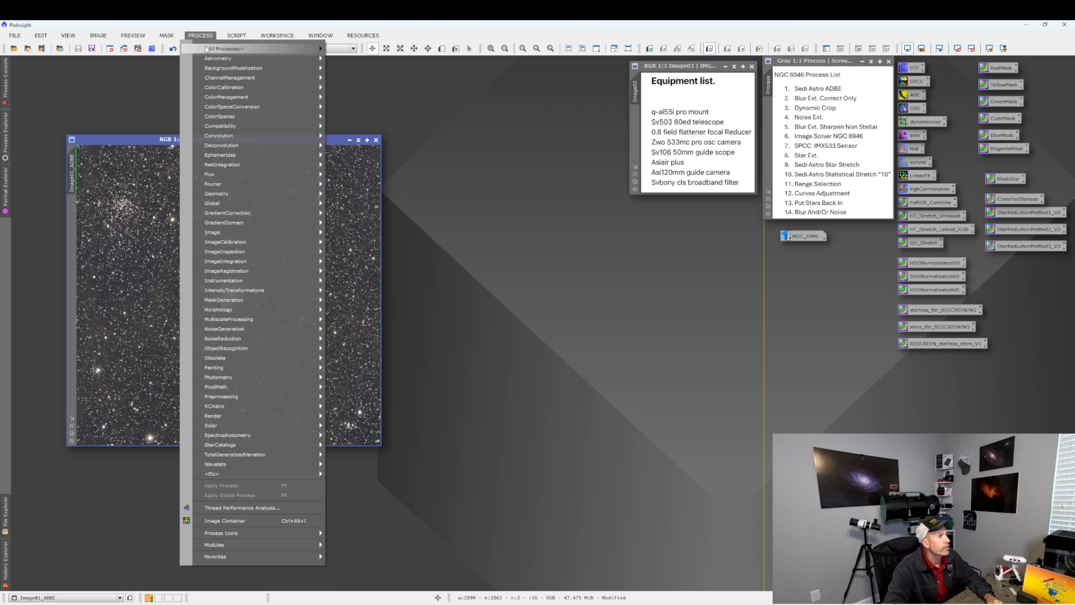
mouse_move(207, 49)
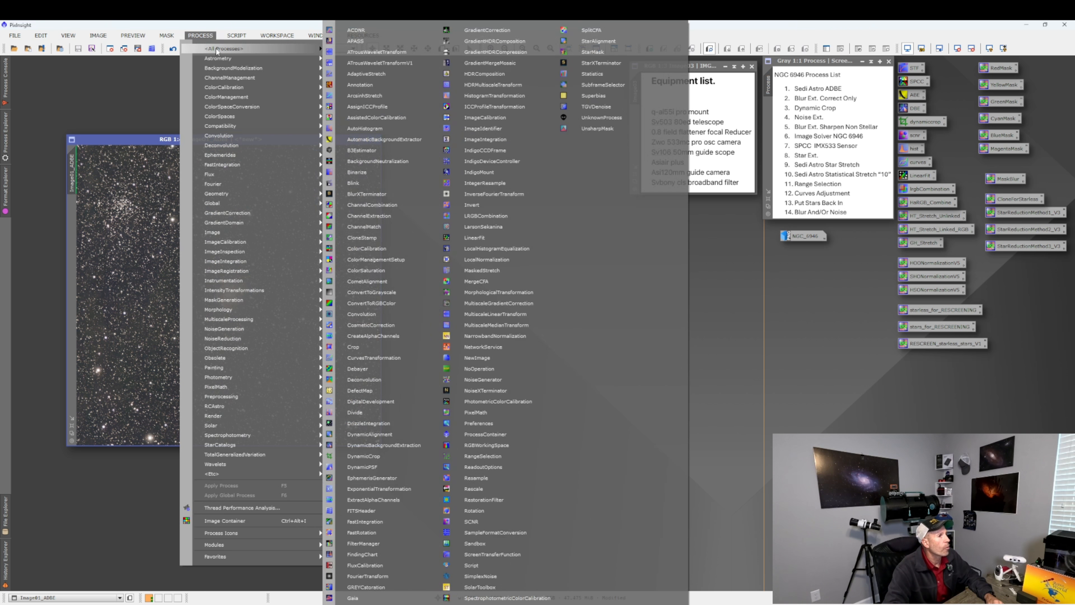
left_click(507, 597)
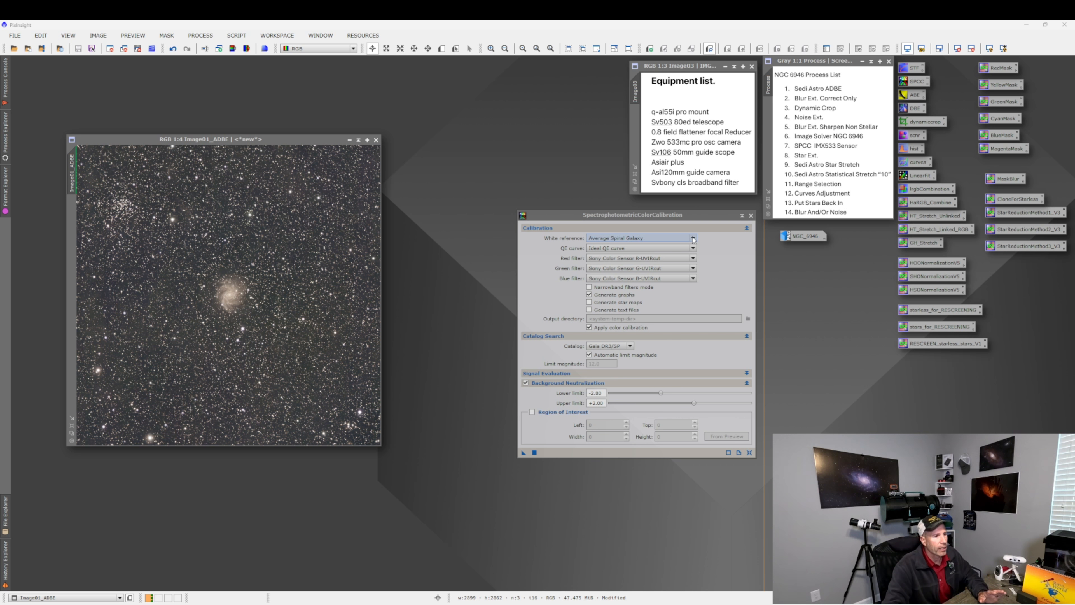
left_click(692, 248)
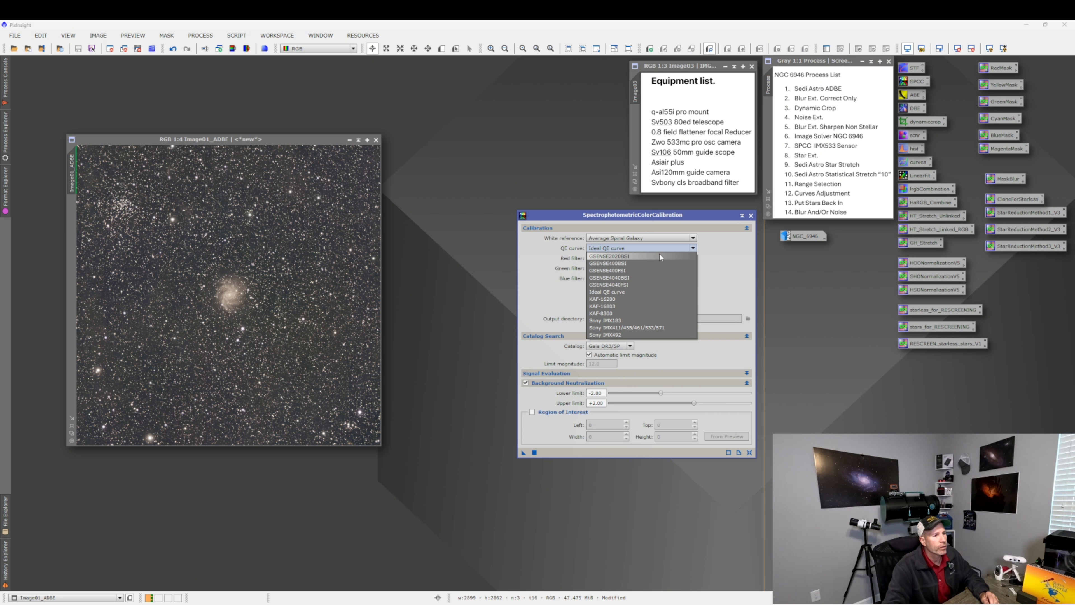
left_click(648, 328)
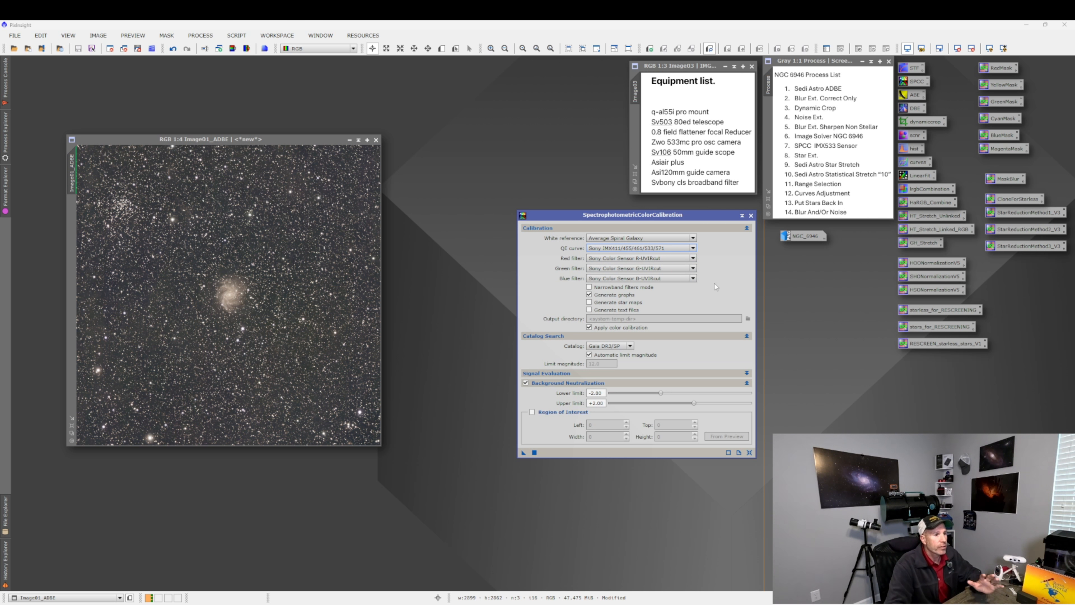
left_click(693, 259)
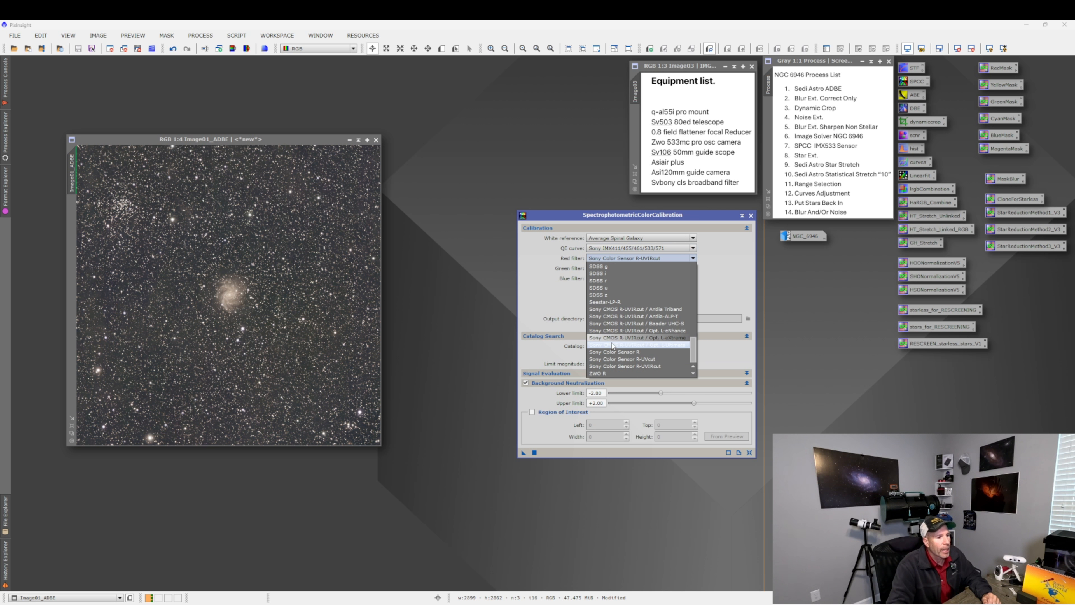
scroll(614, 347, "up", 10)
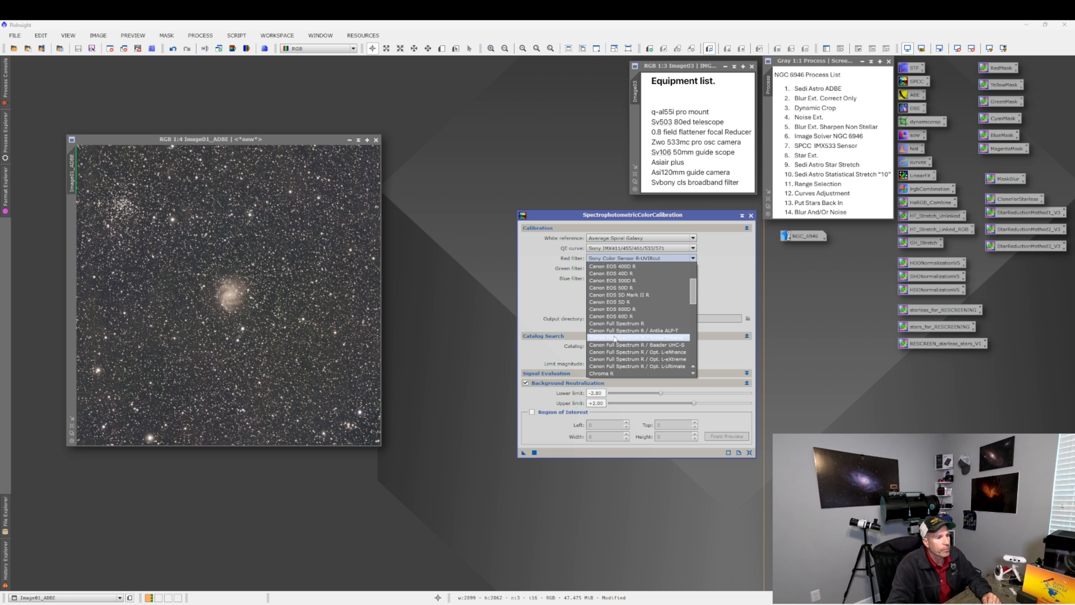
scroll(616, 292, "down", 5)
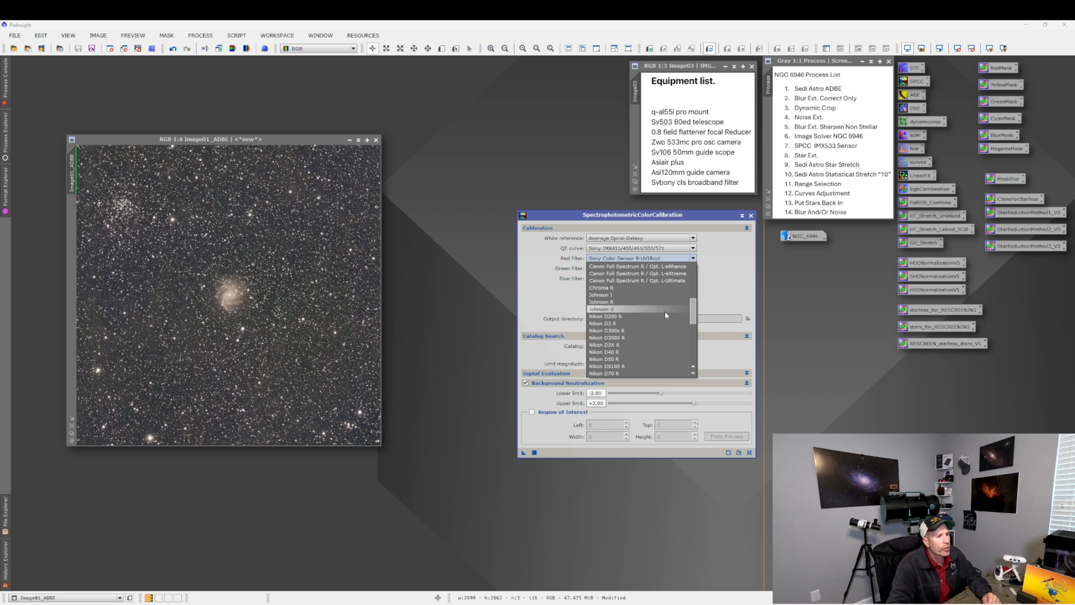
scroll(664, 314, "down", 10)
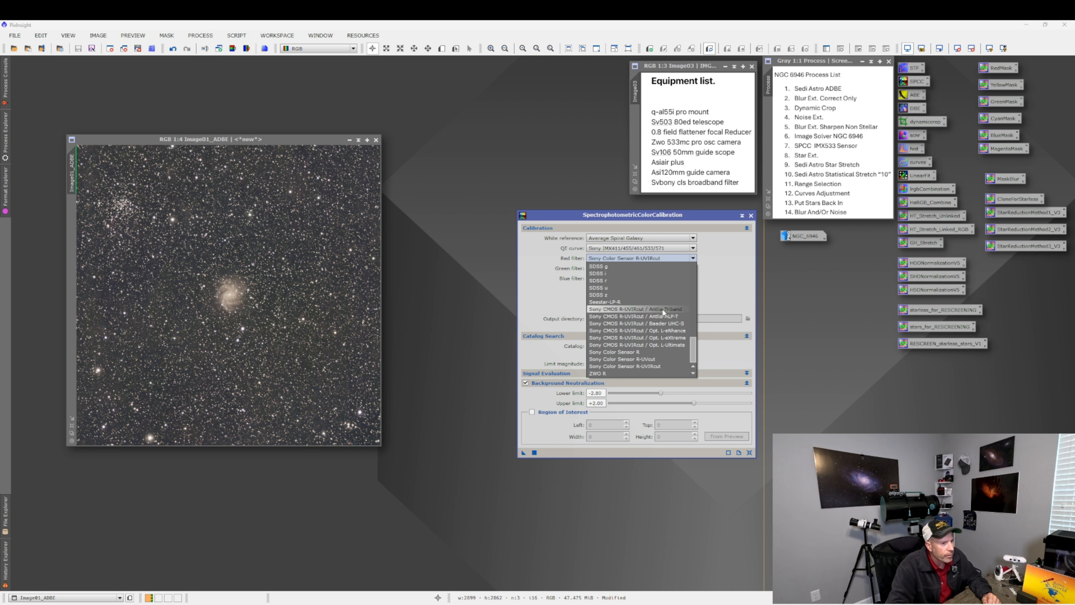
left_click(644, 309)
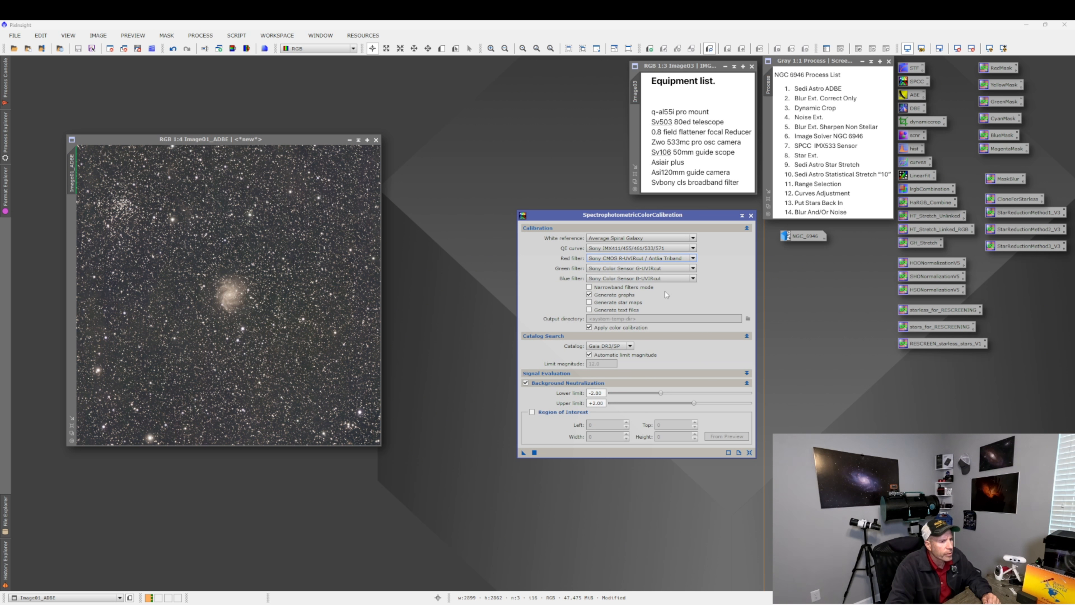
Reset SpectrophotometricColorCalibration and set the QE curve to Sony IMX411/455/461/533/571.
left_click(750, 453)
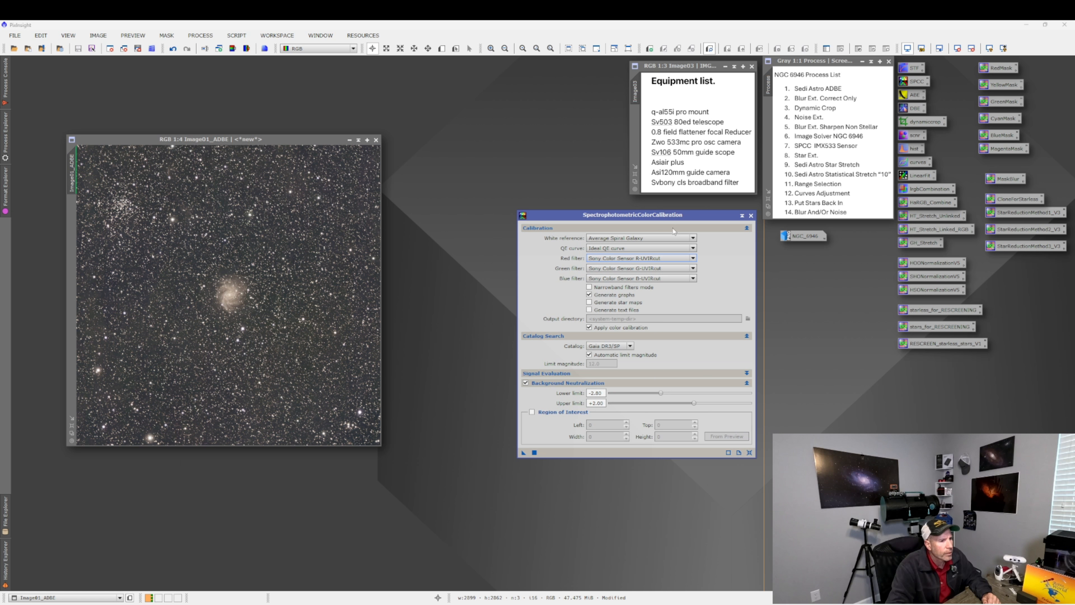
left_click(693, 248)
left_click(656, 327)
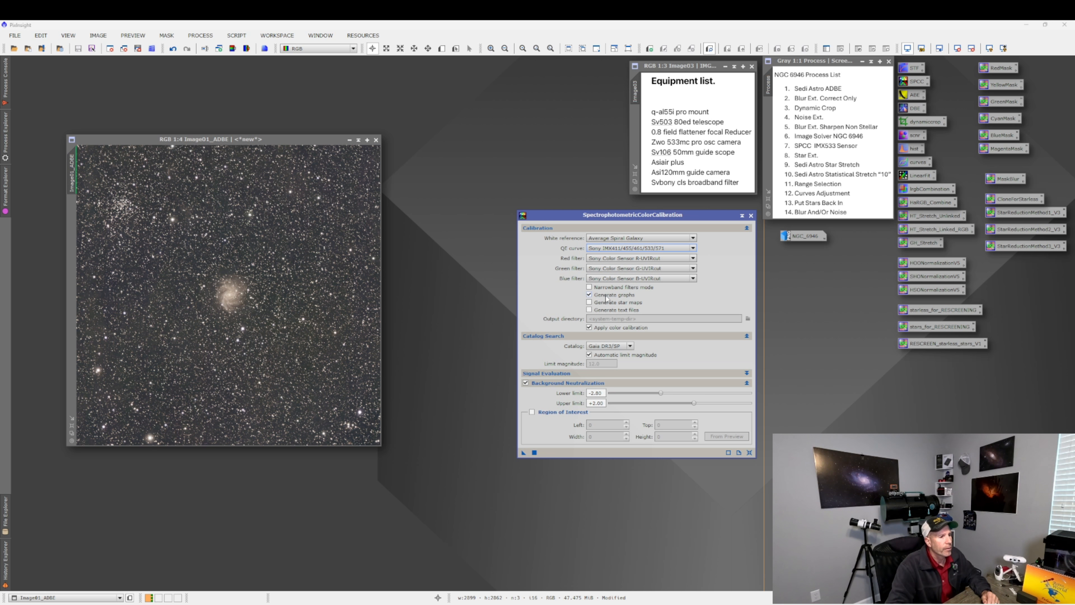
left_click(535, 491)
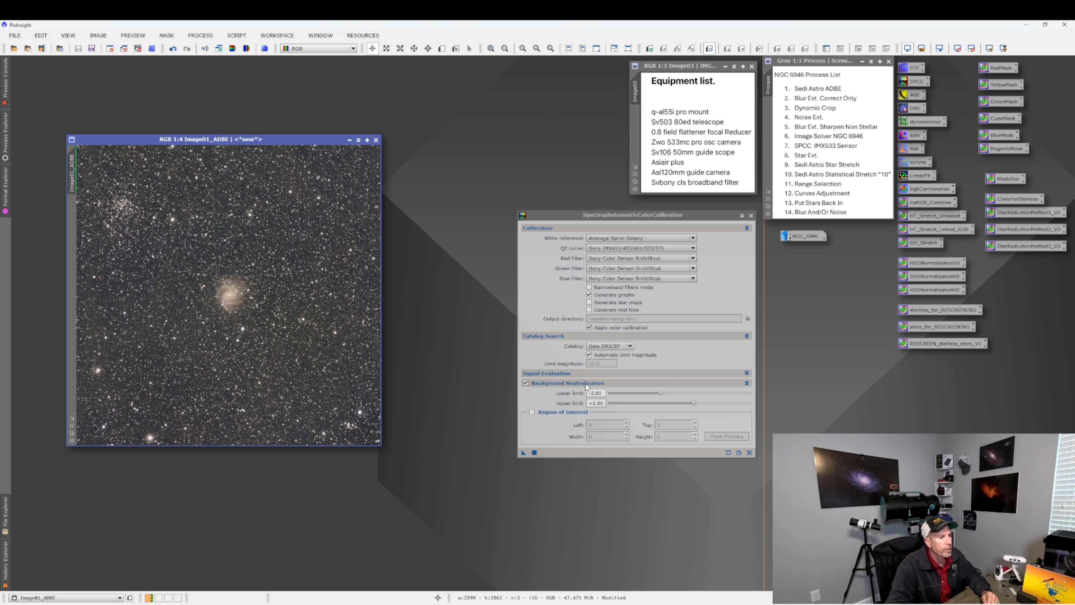
Apply the color calibration to the image, then close the white balance graphs and the calibration dialog.
left_click(535, 453)
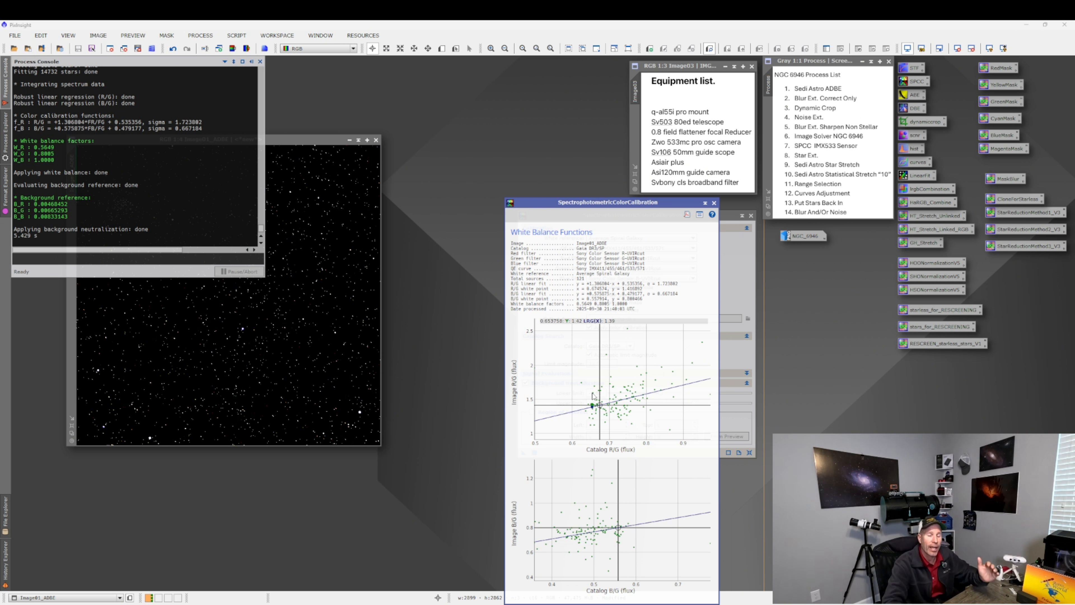
left_click(714, 203)
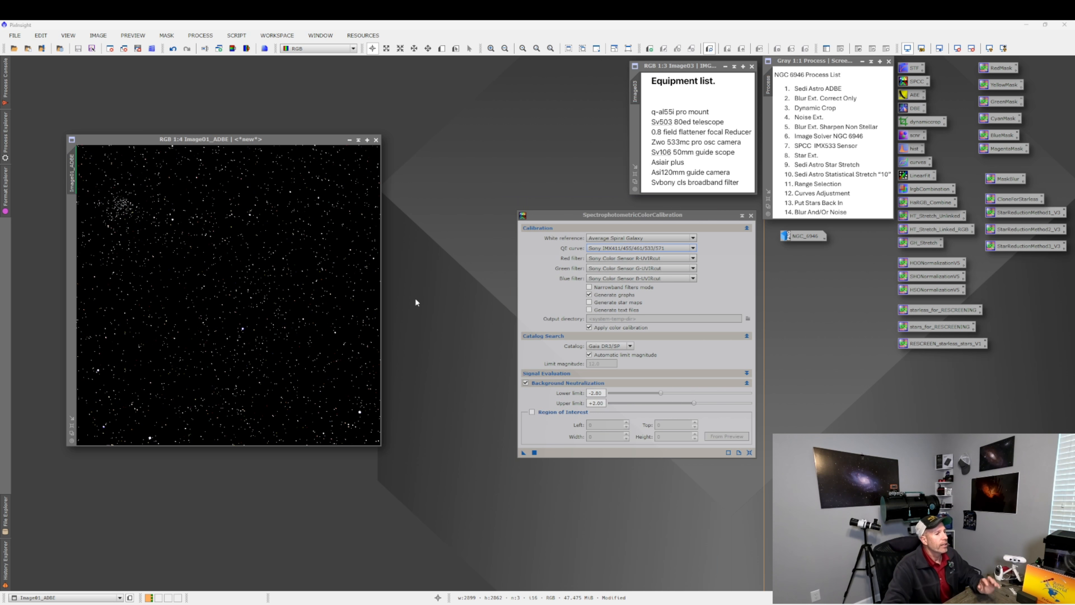
left_click(751, 216)
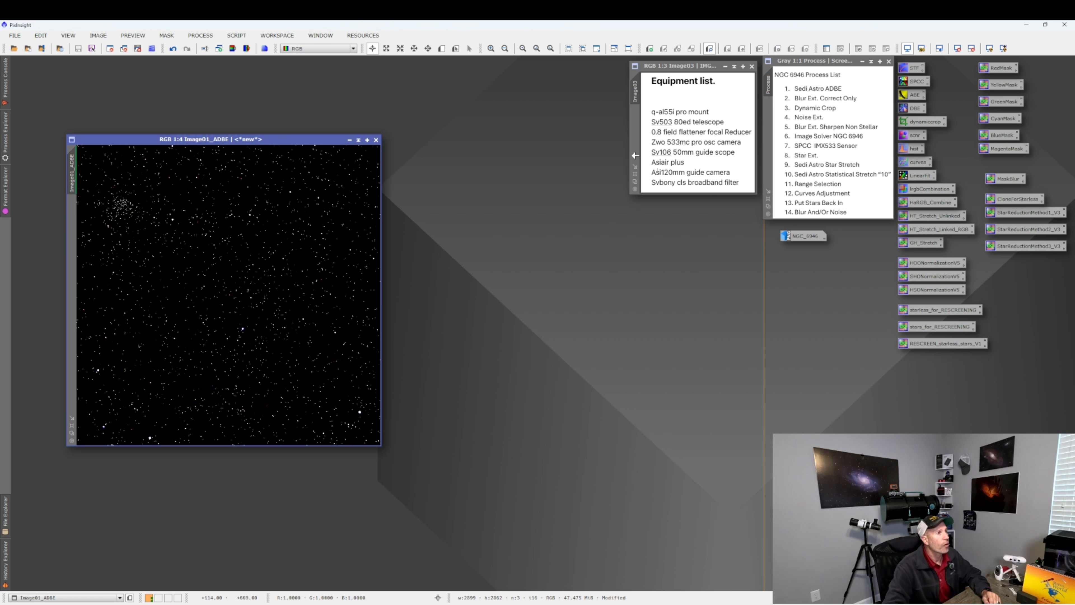
Open StarXTerminator and run it on the image with Generate Star Image and Unscreen Stars enabled.
left_click(201, 35)
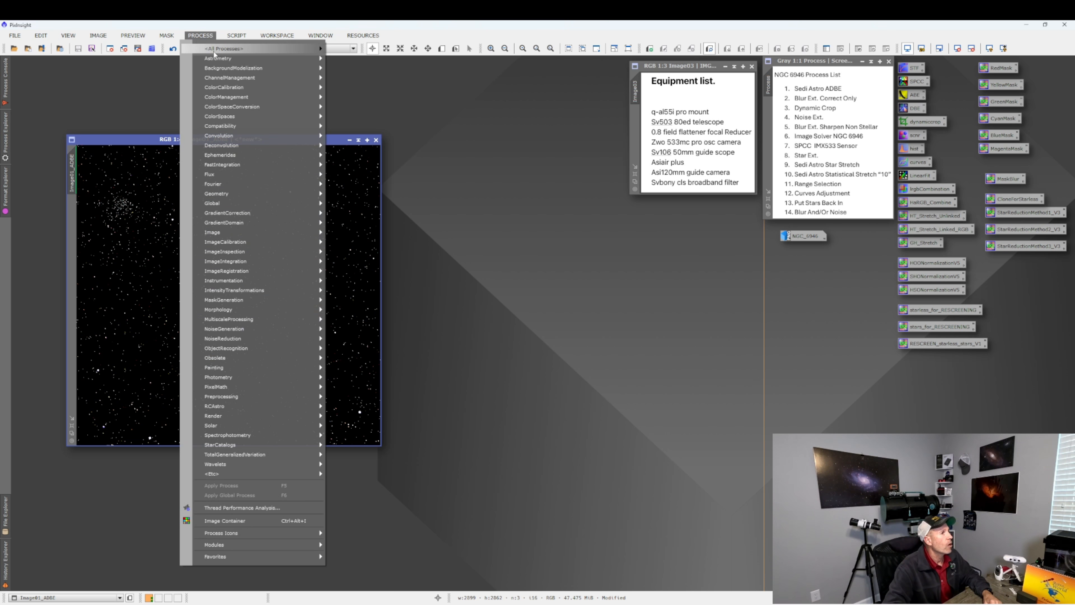
mouse_move(214, 51)
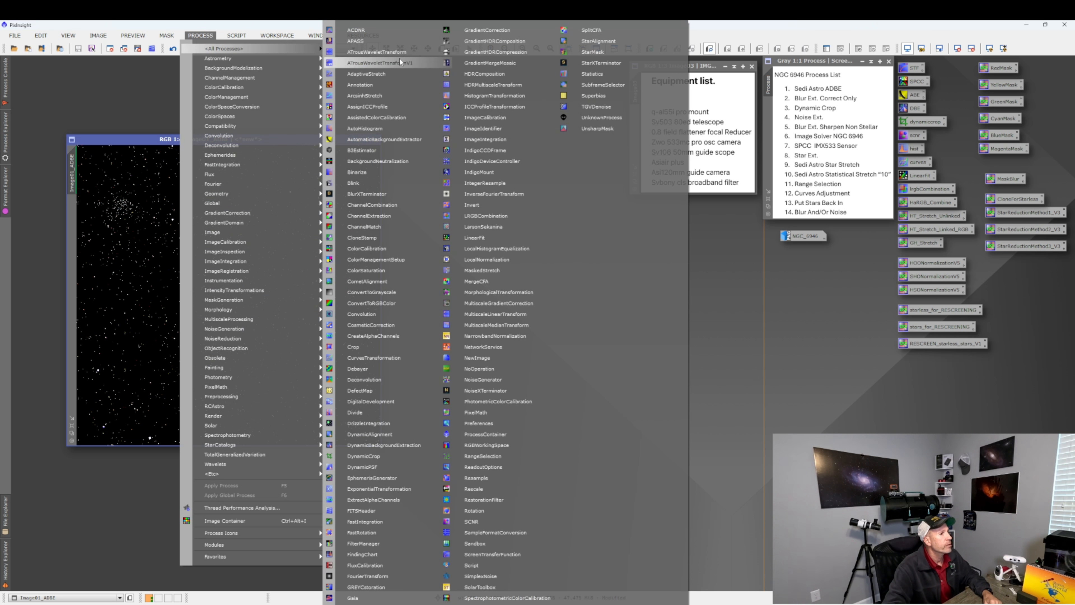
left_click(595, 64)
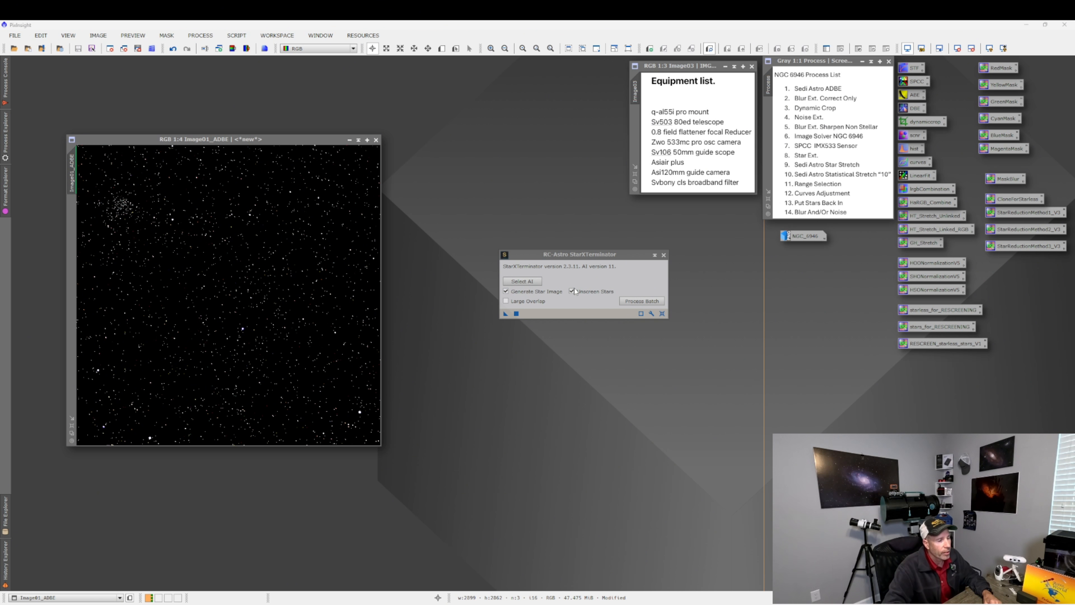
mouse_move(575, 291)
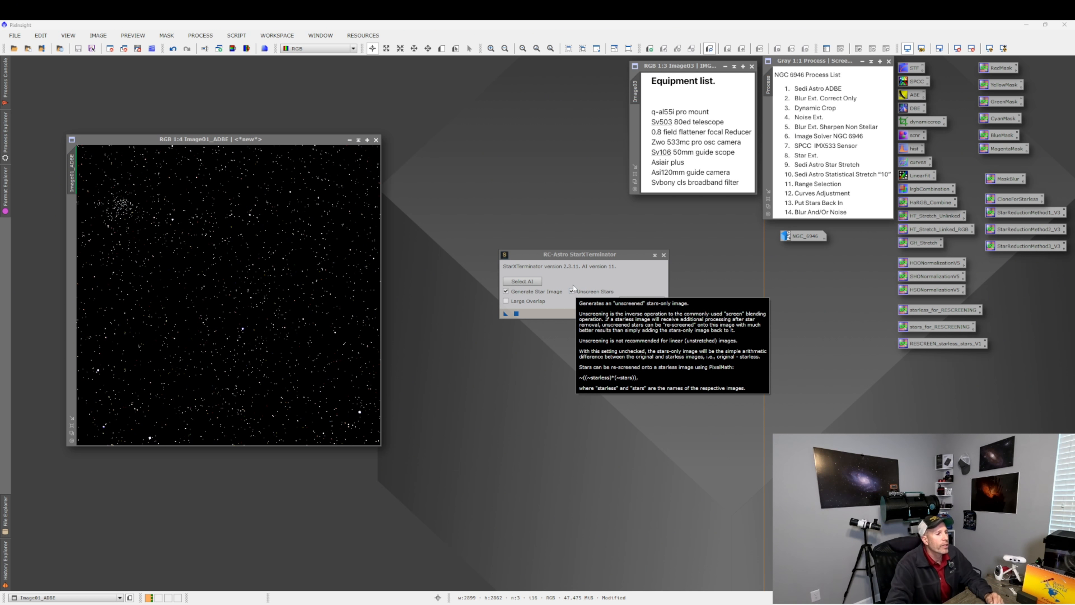
left_click(516, 313)
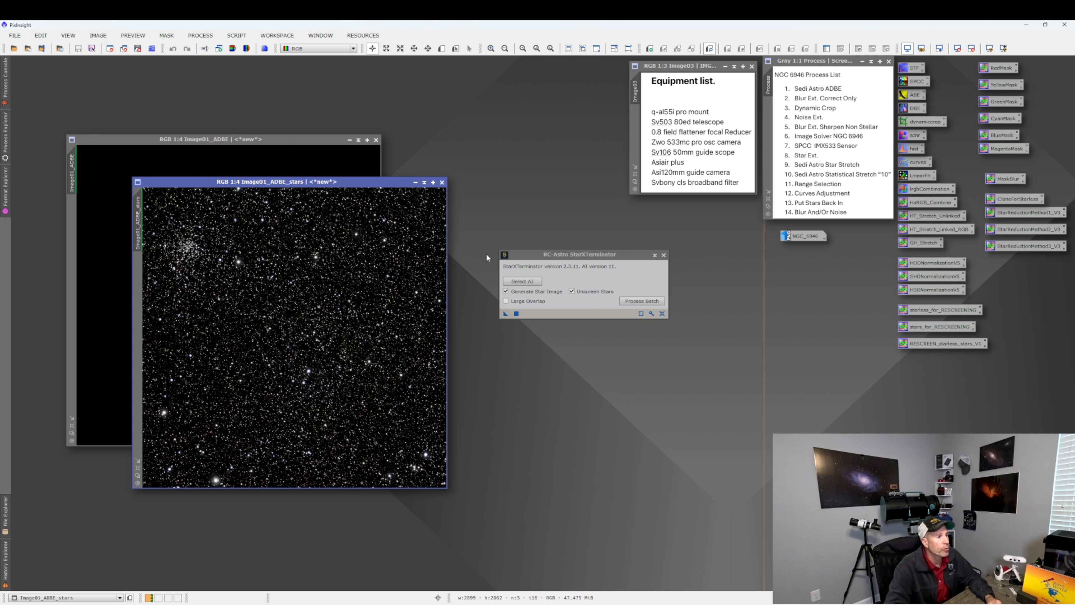
Rename the extracted star image to Stars.
left_click(415, 182)
left_click_drag(311, 338, 575, 399)
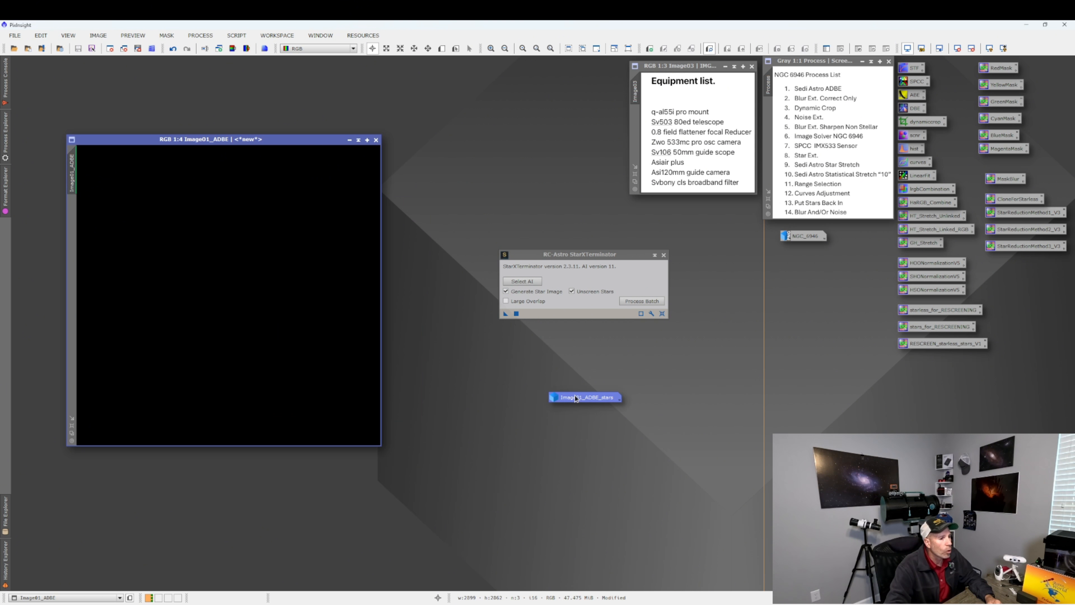
double_click(575, 398)
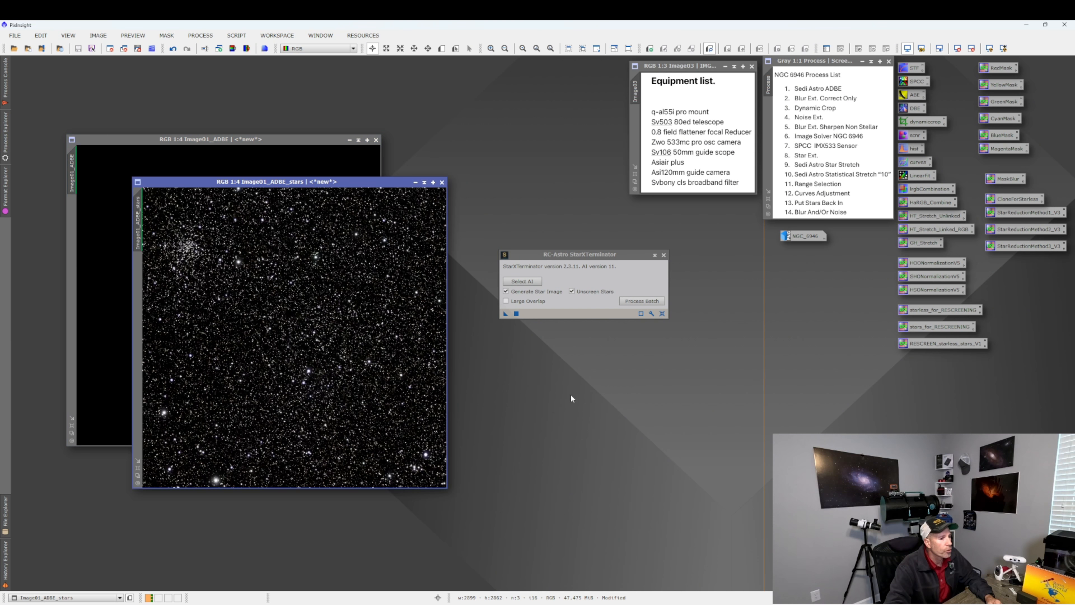
double_click(143, 230)
type("S")
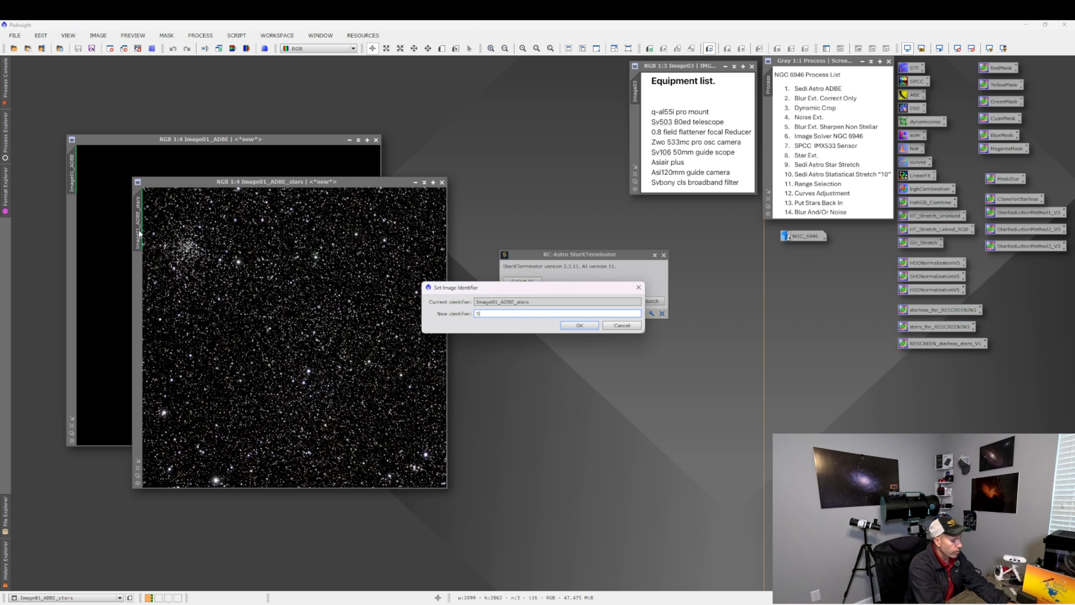
type("tars")
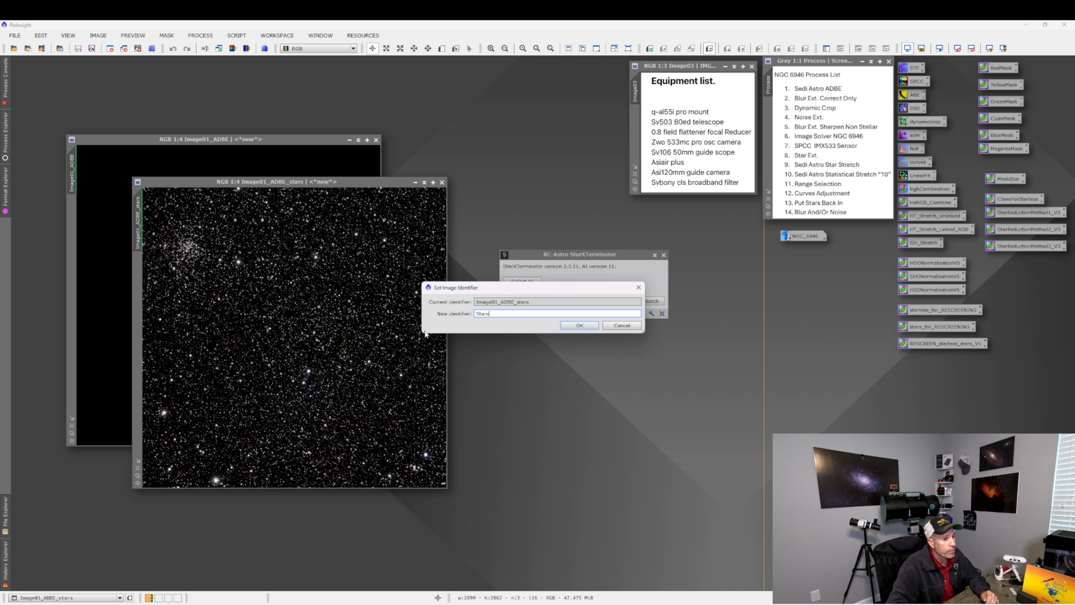
left_click(559, 328)
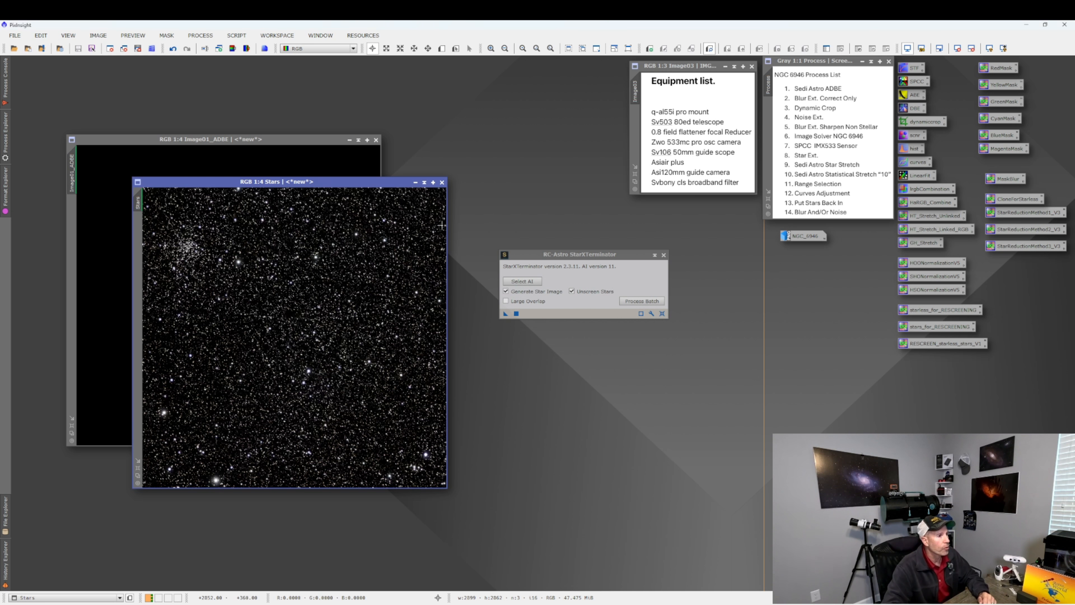
Close StarXTerminator, iconize the Stars image and place its icon beside the NGC_6946 icon.
left_click(664, 254)
left_click_drag(439, 182, 722, 250)
left_click(698, 254)
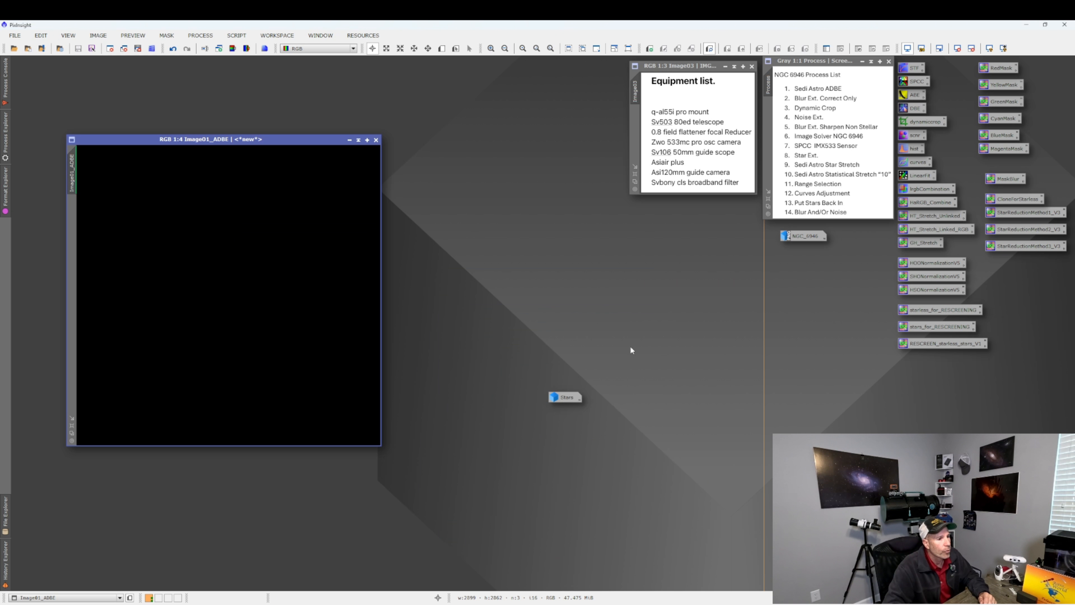
left_click_drag(572, 398, 810, 264)
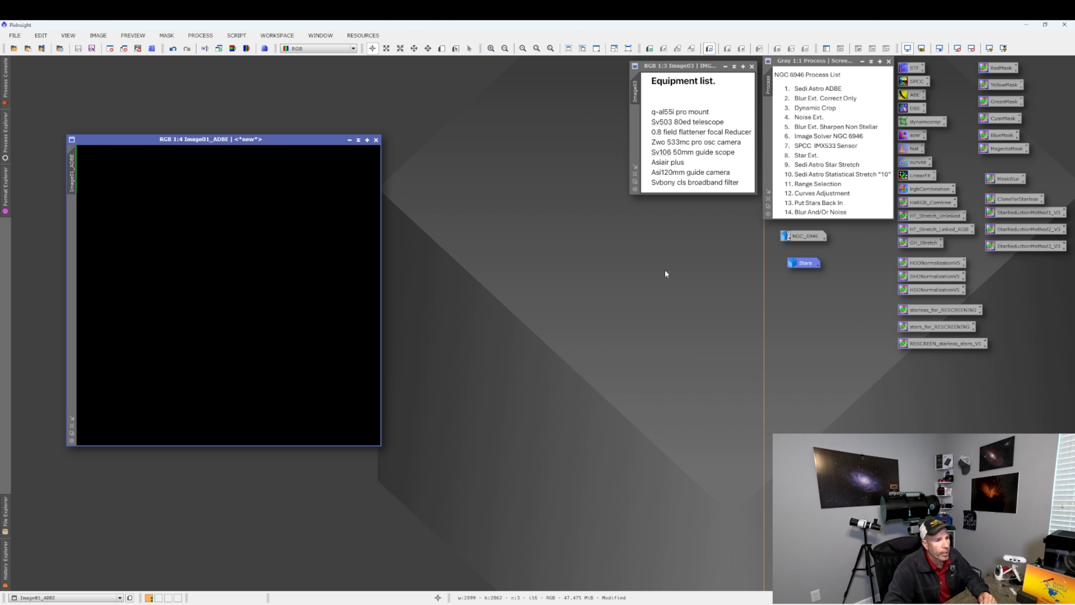
Rename the starless galaxy image to Fireworks.
double_click(72, 172)
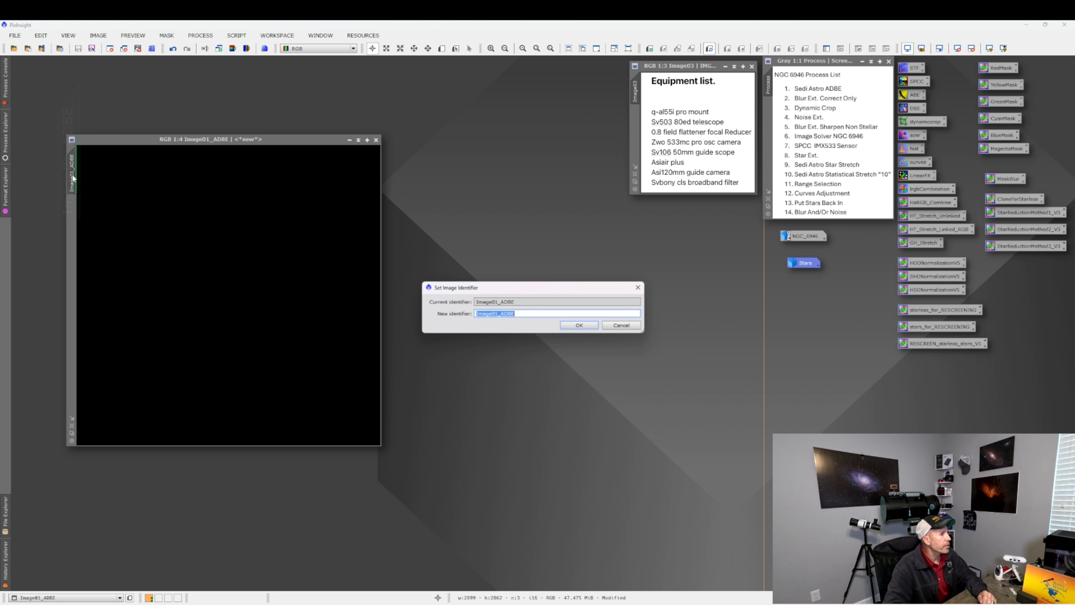
type("N")
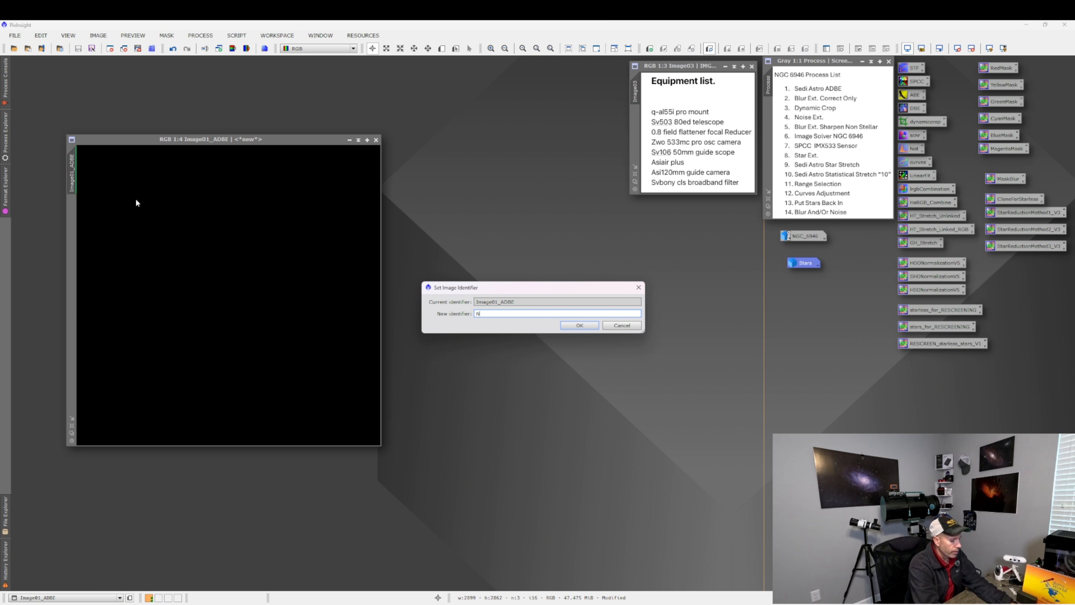
type("GC")
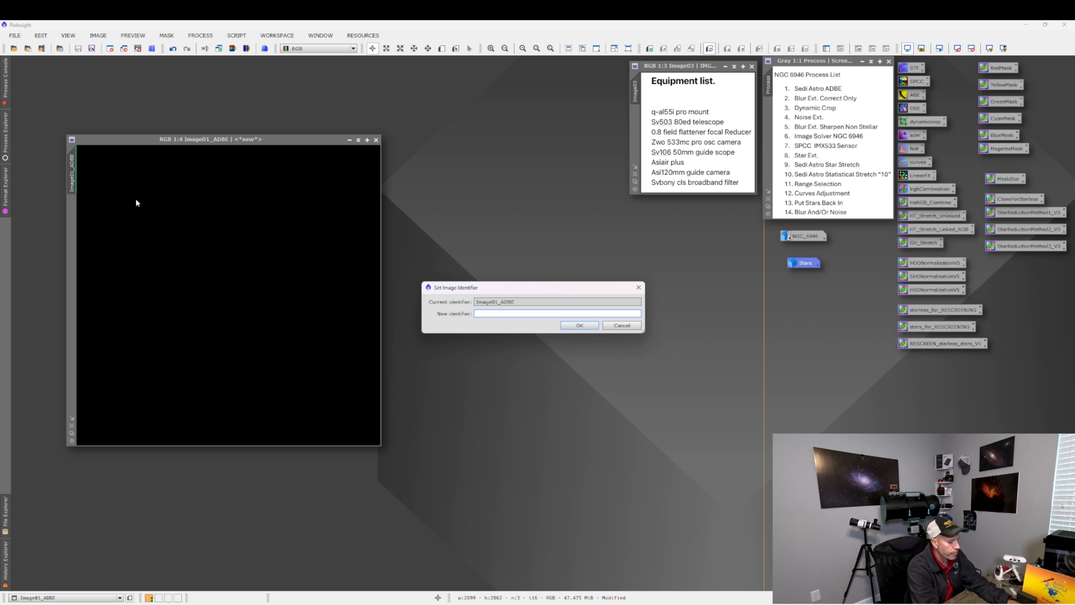
type("FirwWorks")
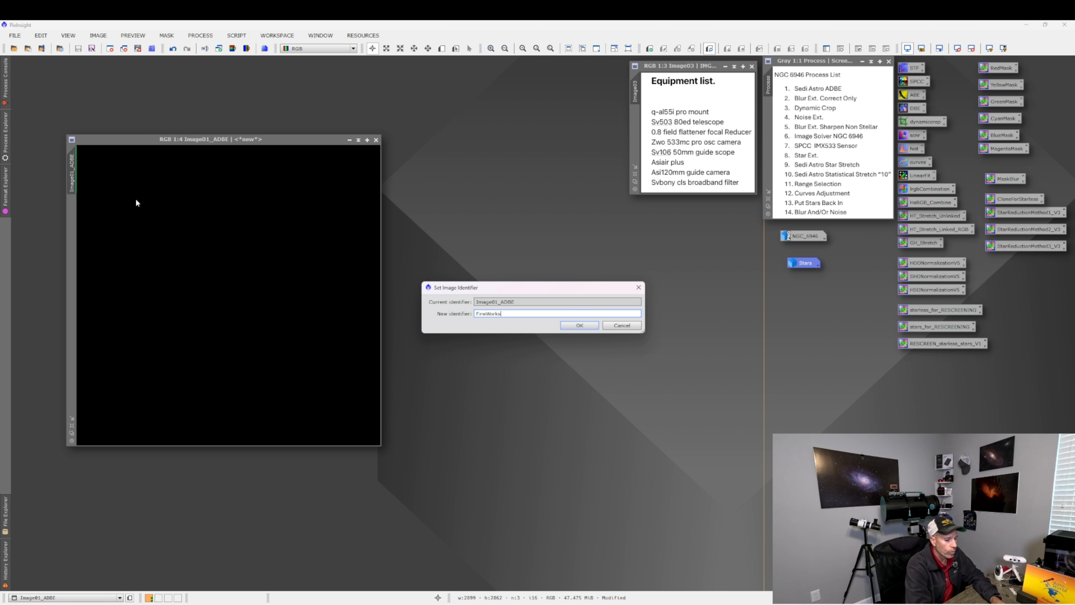
key("BackSpace")
key("BackSpace")
key("BackSpace")
key("BackSpace")
key("BackSpace")
key("BackSpace")
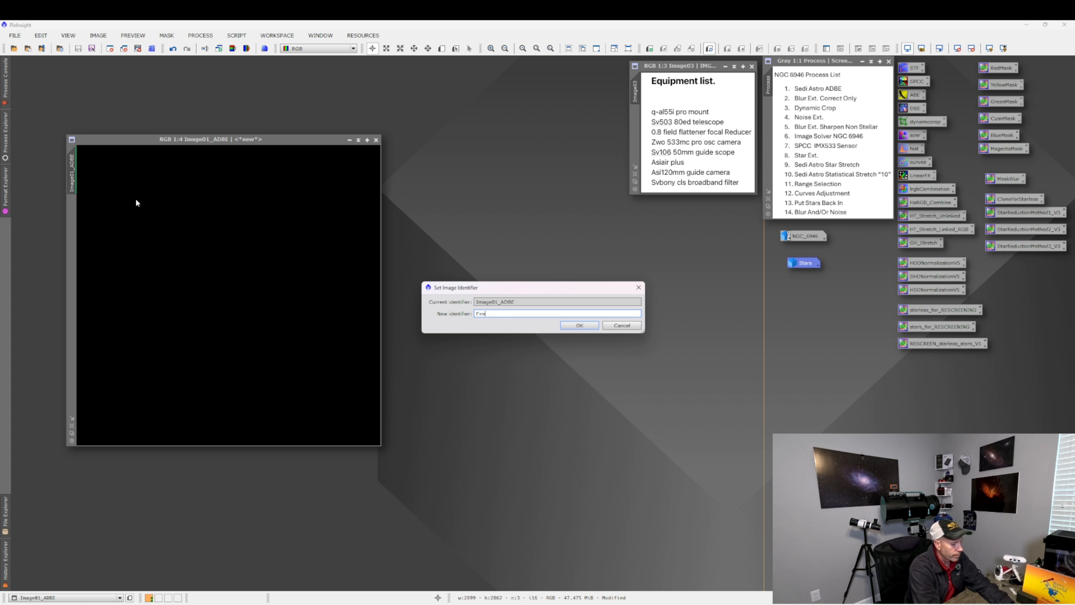
type("reworks")
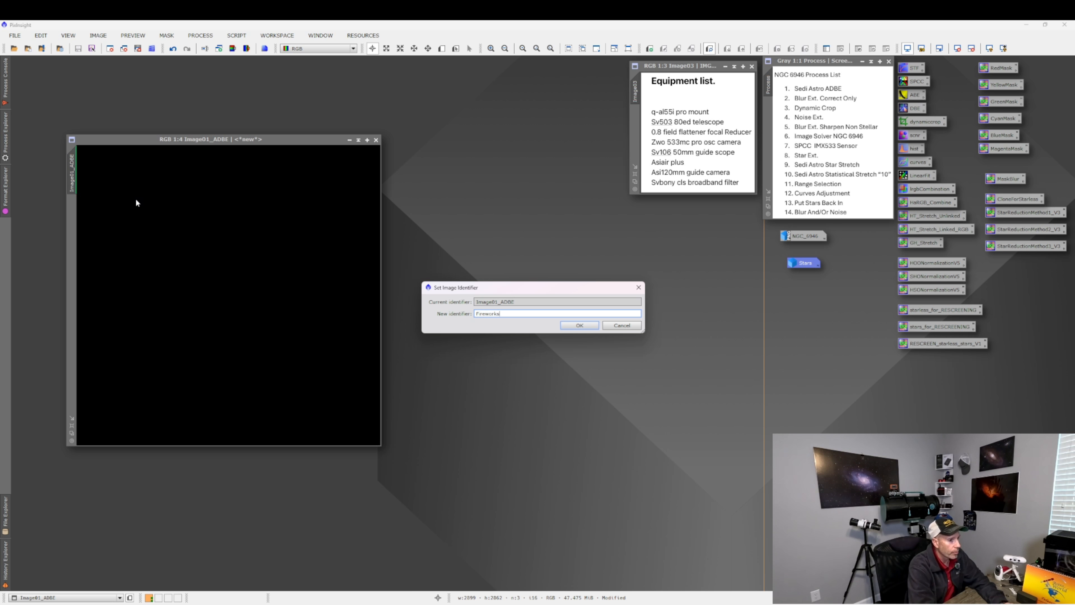
key("Return")
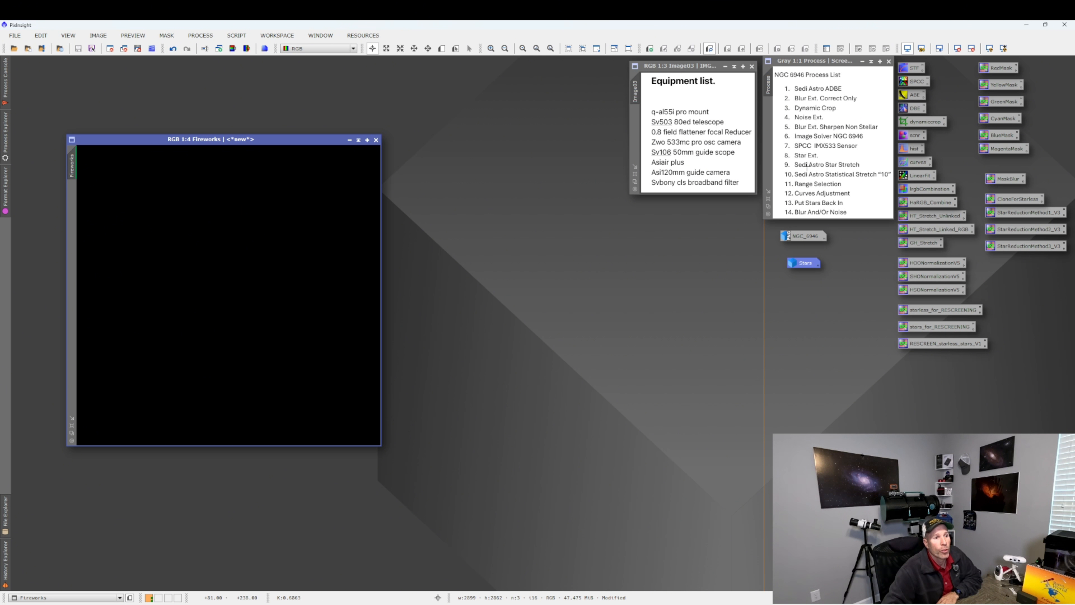
Iconize the starless Fireworks image and move its icon into the workspace corner.
left_click(350, 140)
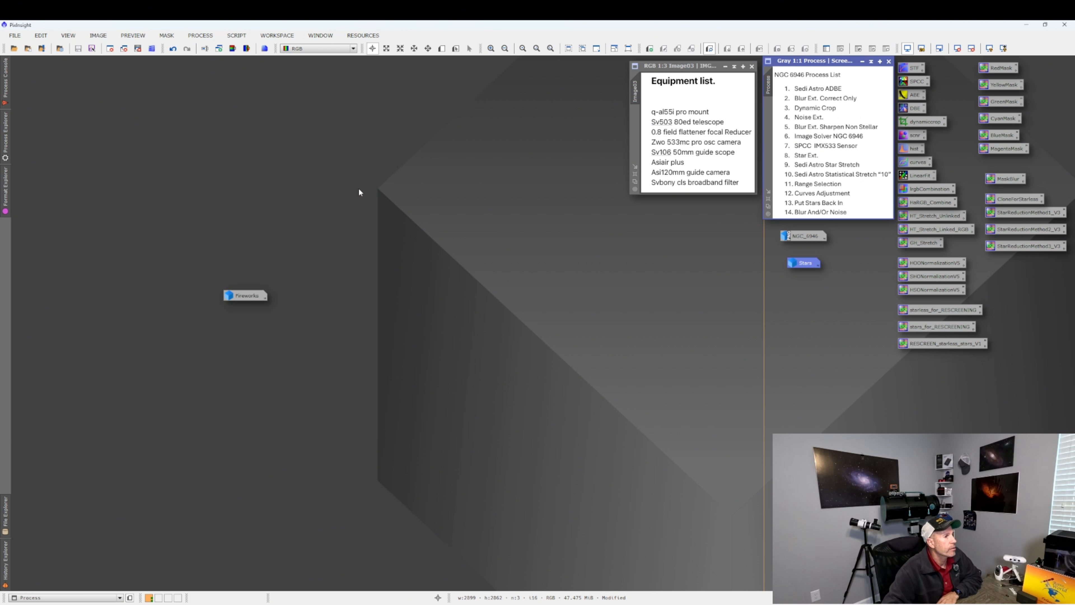
left_click_drag(245, 296, 48, 84)
double_click(47, 83)
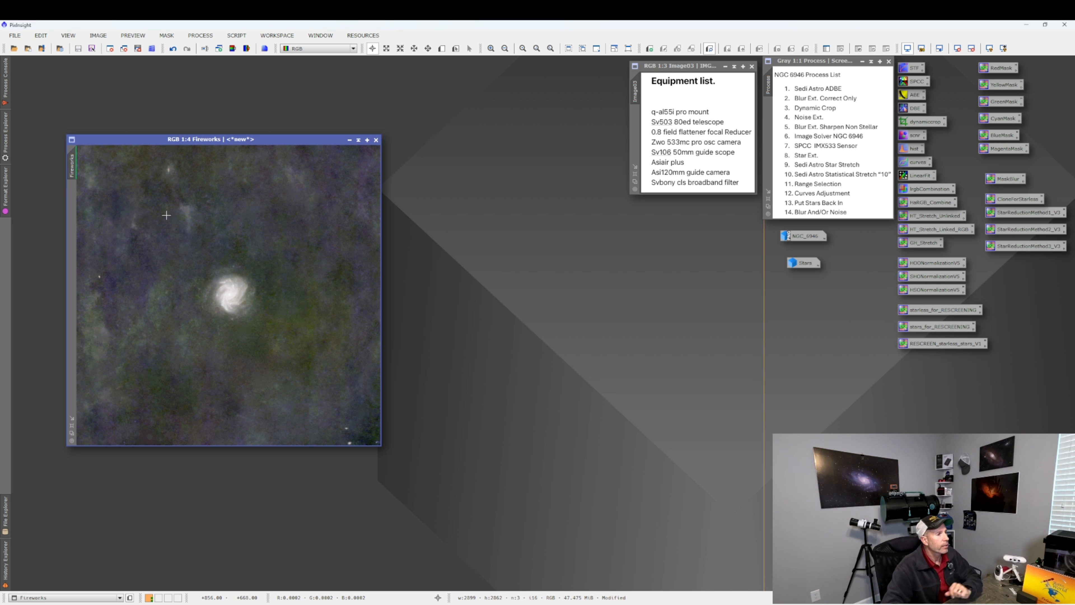
left_click(349, 139)
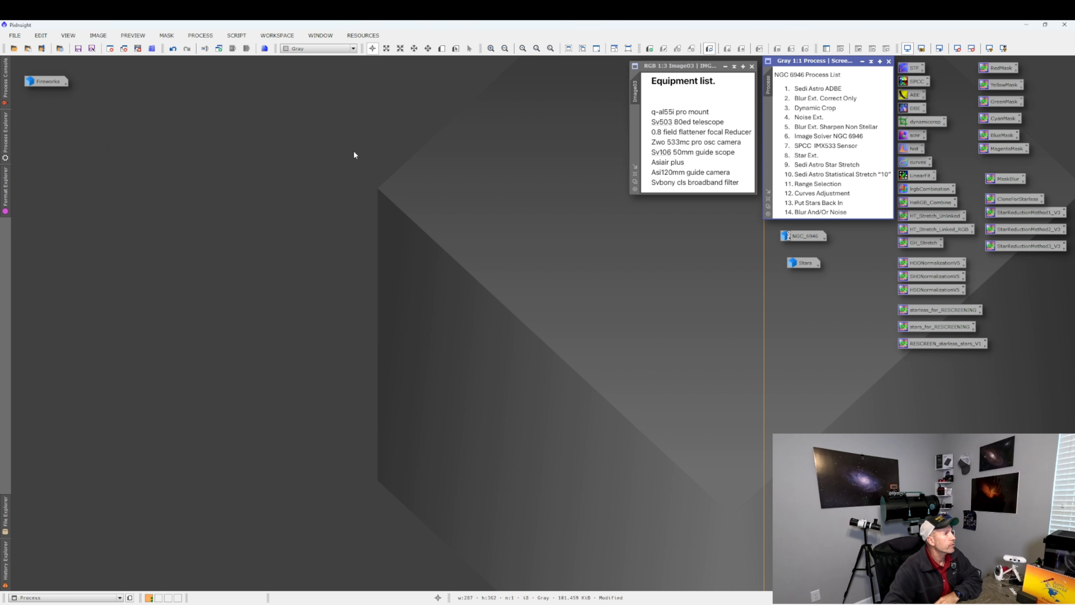
Open the Stars image, reposition its window, and turn off its automatic screen stretch.
double_click(799, 264)
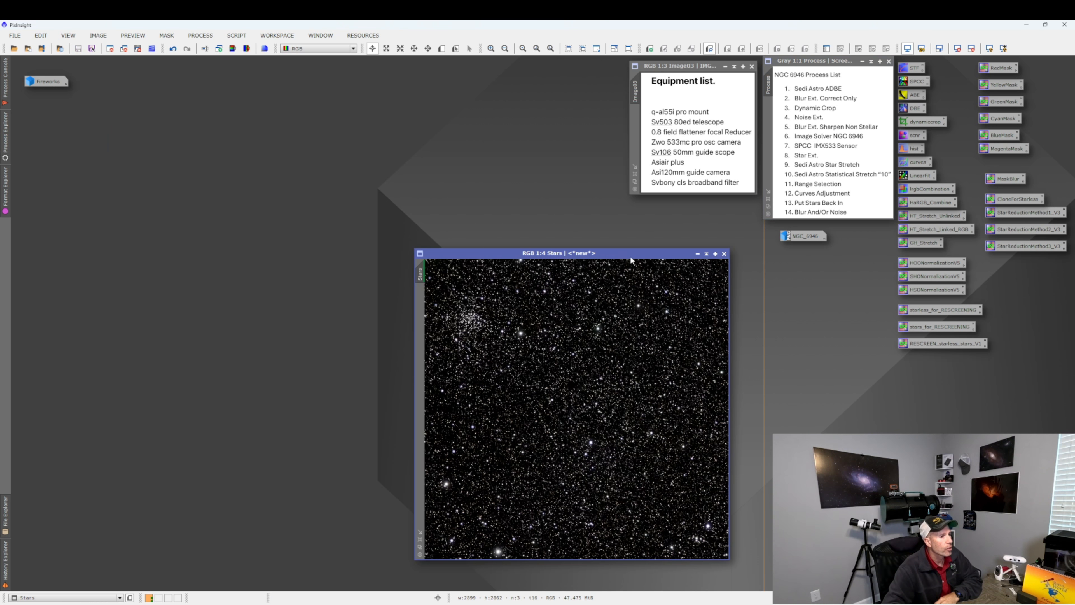
left_click_drag(630, 254, 432, 191)
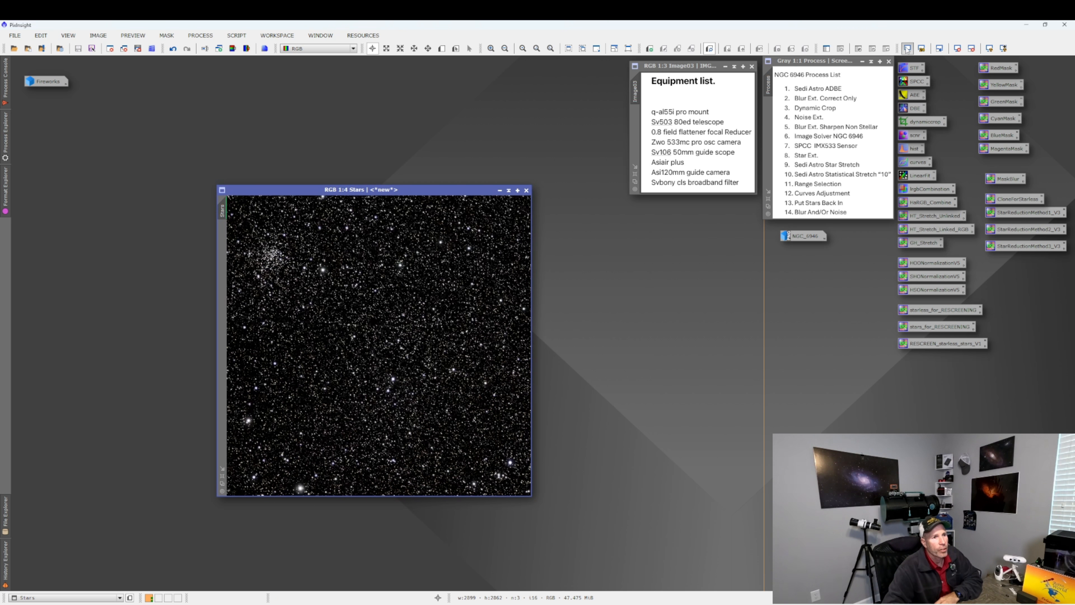
left_click(908, 49)
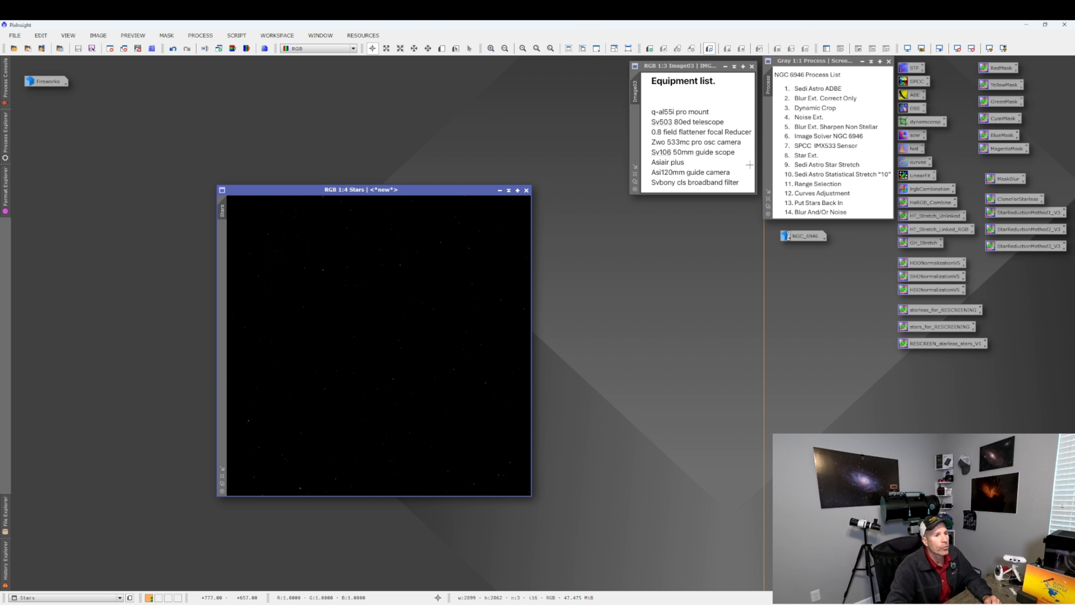
Run the SetiAstro Star Stretch script on Stars with Stretch Amount 3.76, Color Boost 2.08 and preview shown.
left_click(236, 36)
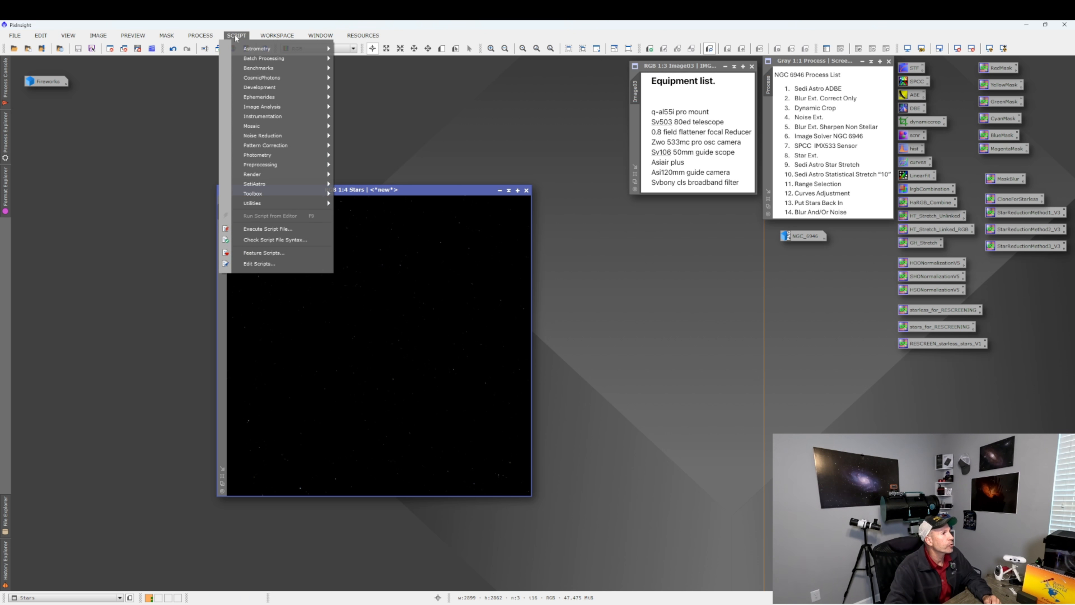
mouse_move(278, 185)
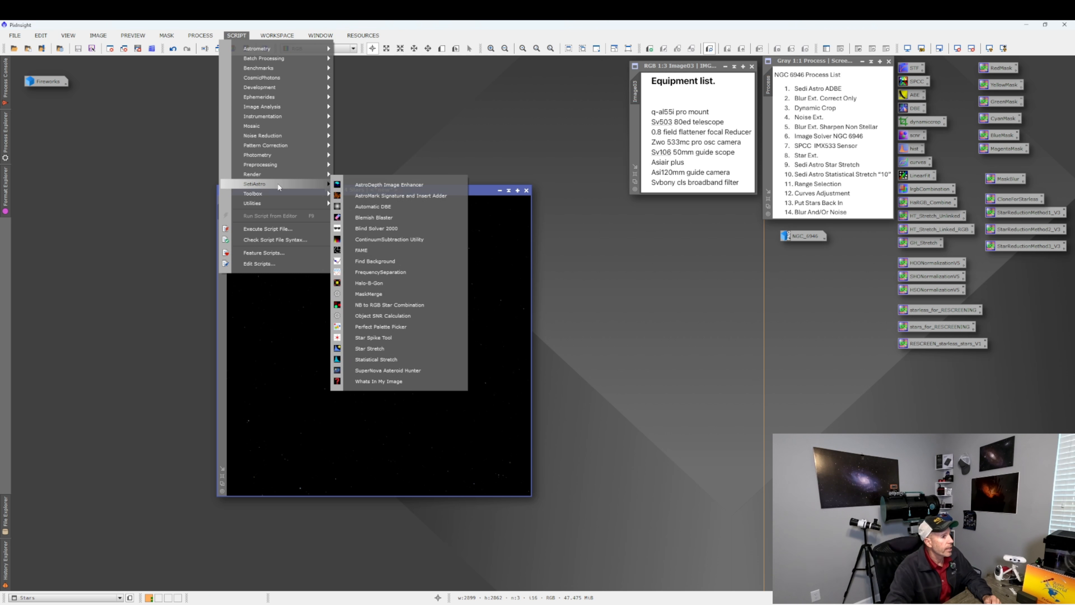
left_click(369, 348)
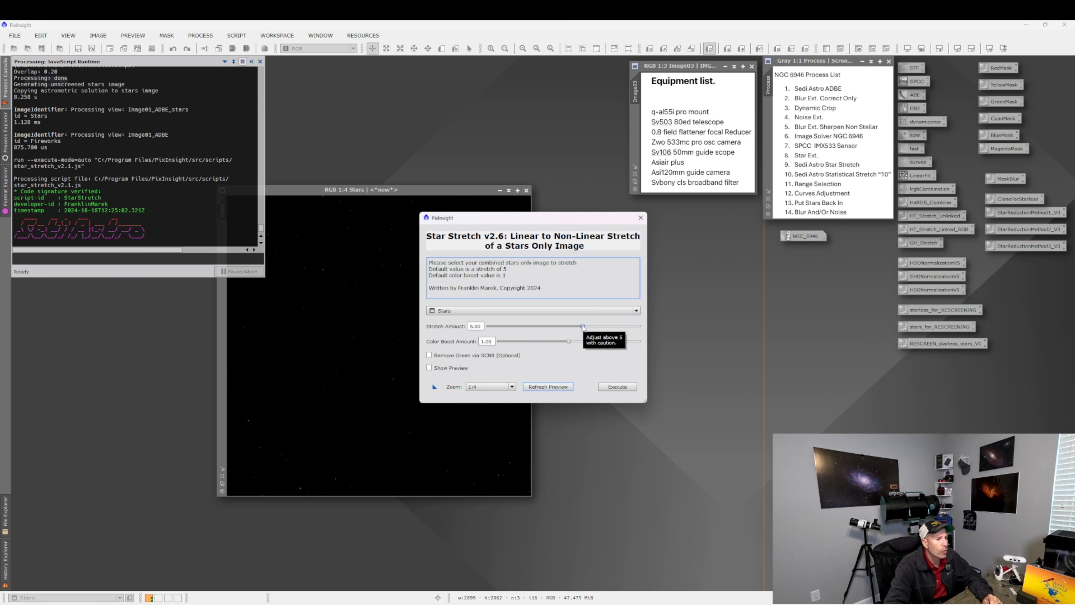
left_click_drag(583, 326, 564, 328)
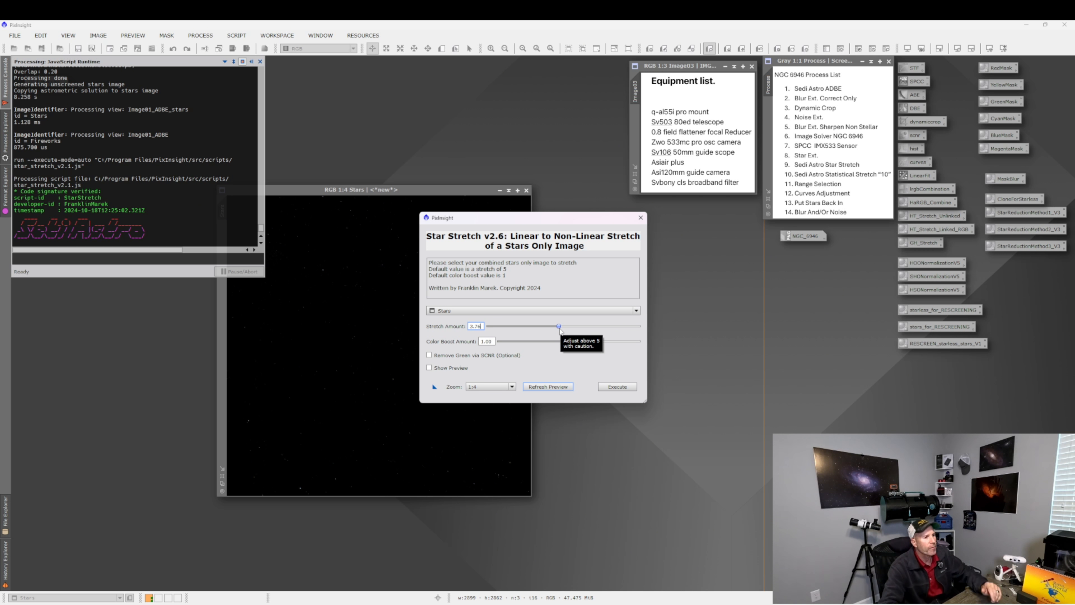
left_click_drag(569, 341, 607, 344)
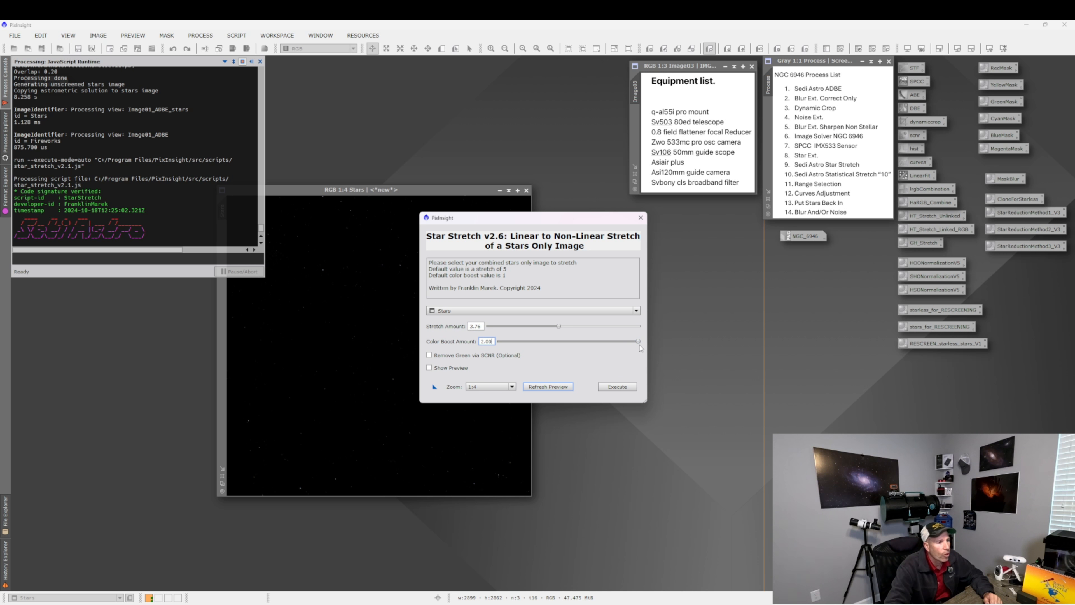
left_click(429, 368)
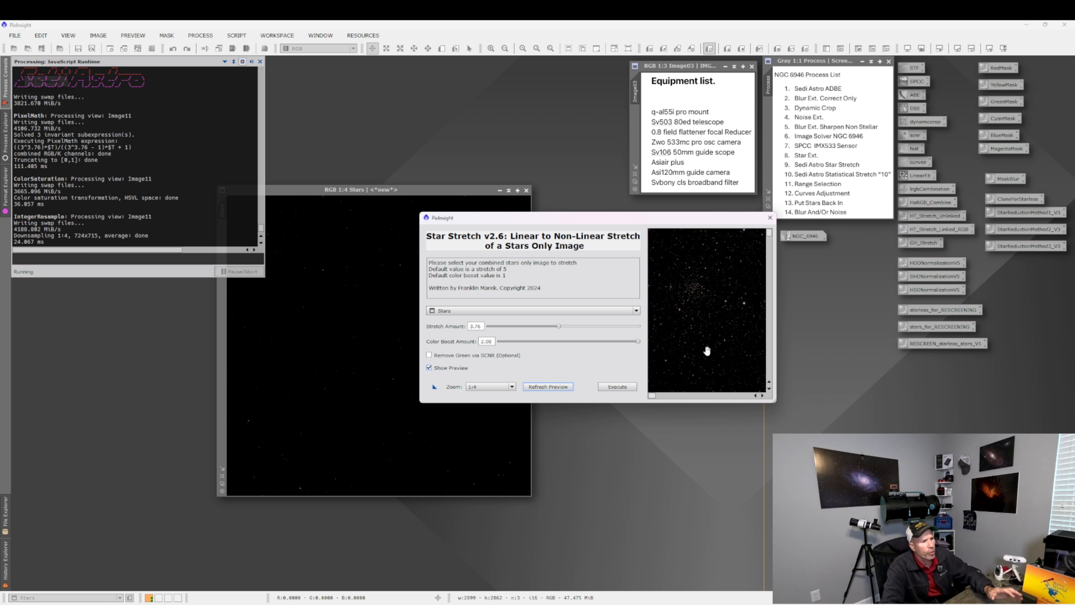
left_click(617, 386)
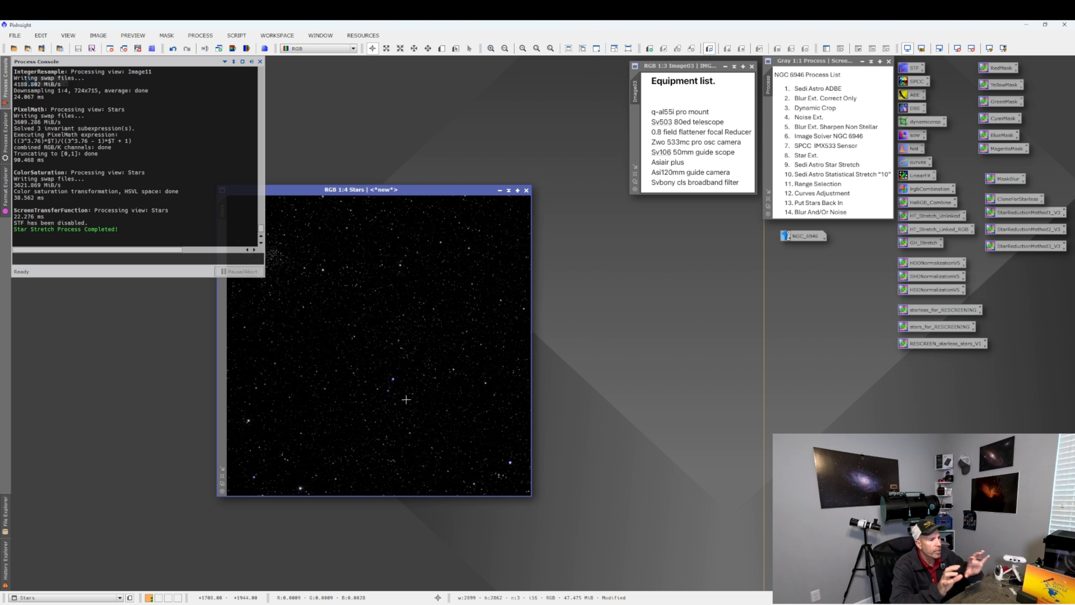
Inspect the stretched Stars image up close, zoom it to fit, and iconize it.
scroll(362, 338, "up", 4)
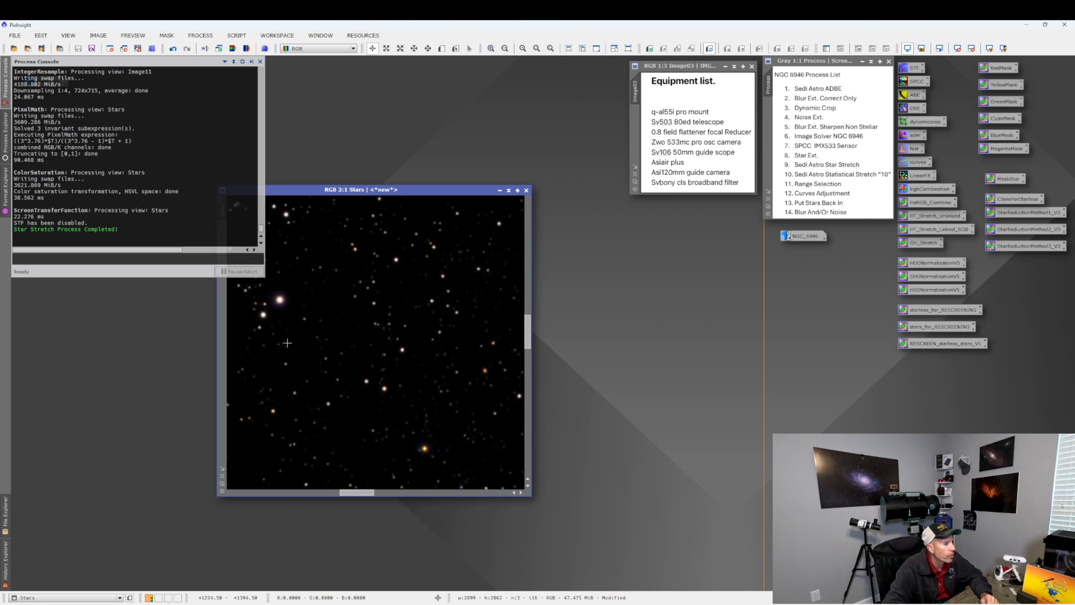
scroll(418, 439, "down", 5)
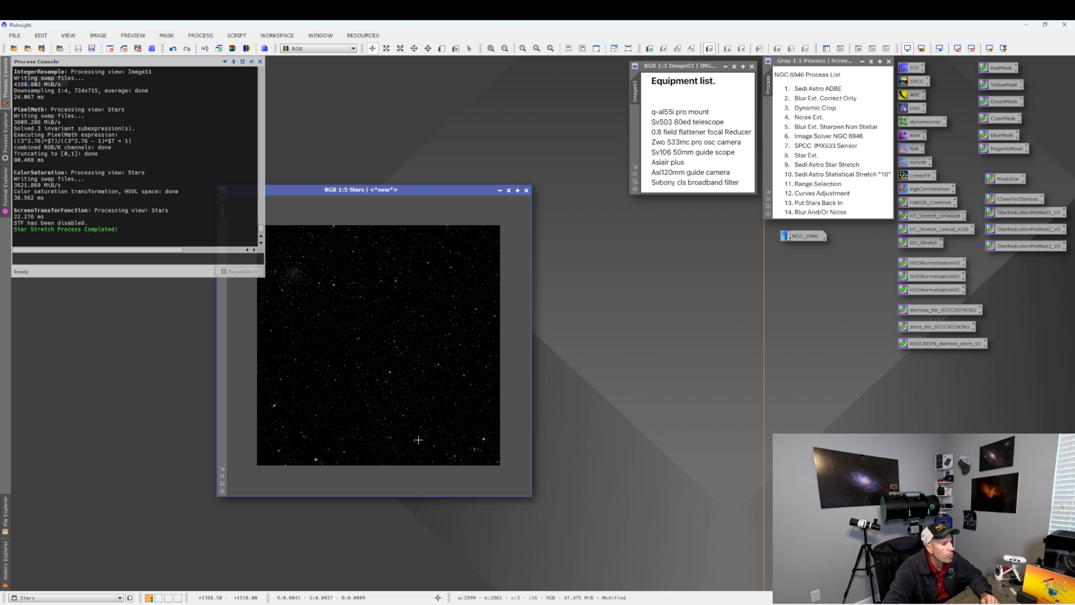
scroll(364, 440, "up", 5)
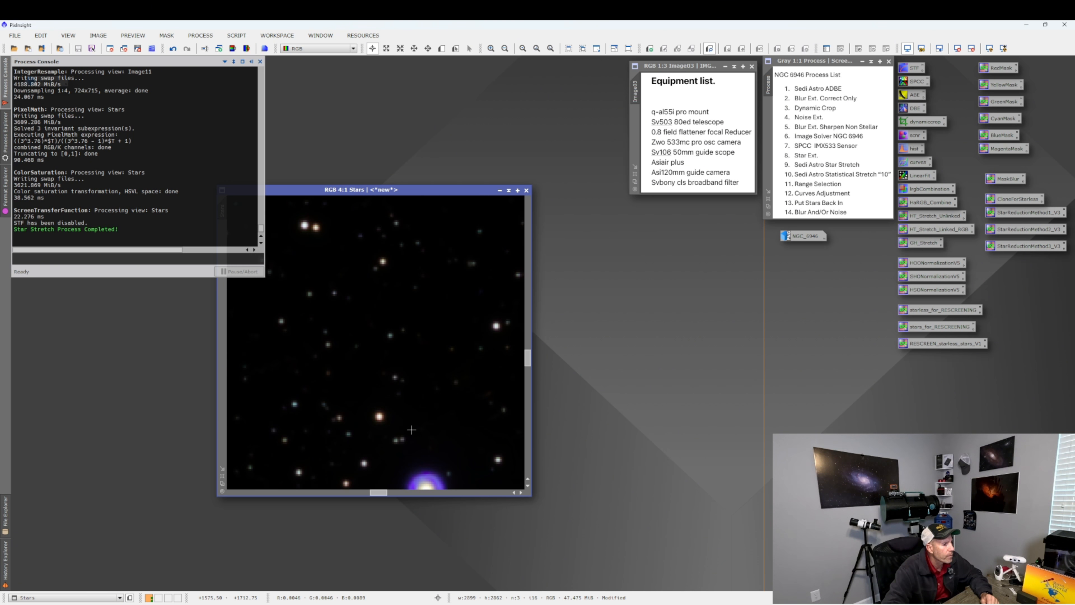
scroll(417, 458, "down", 6)
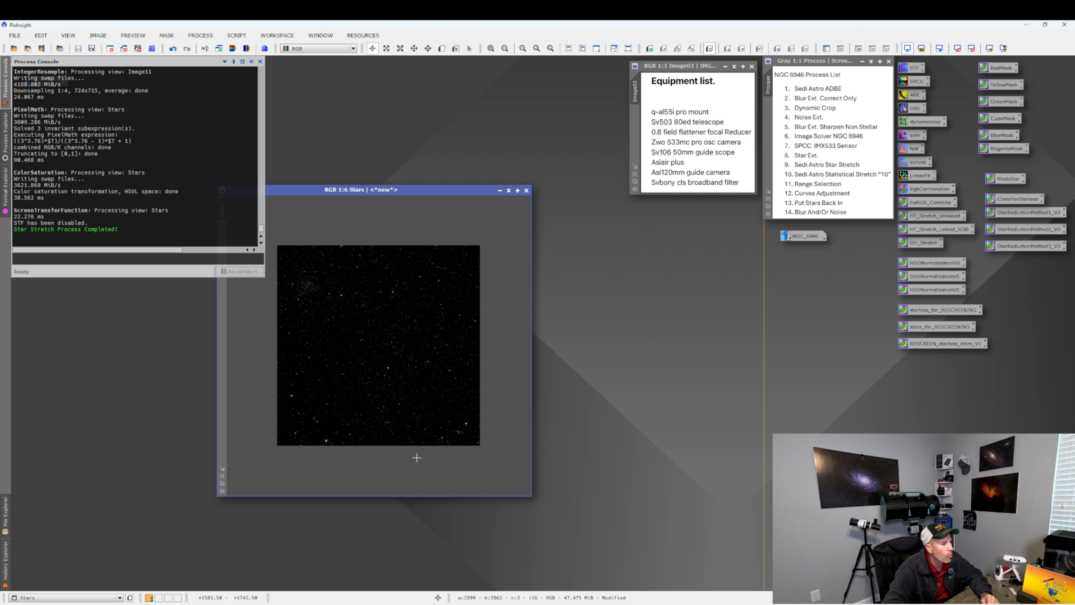
scroll(406, 432, "up", 1)
right_click(378, 374)
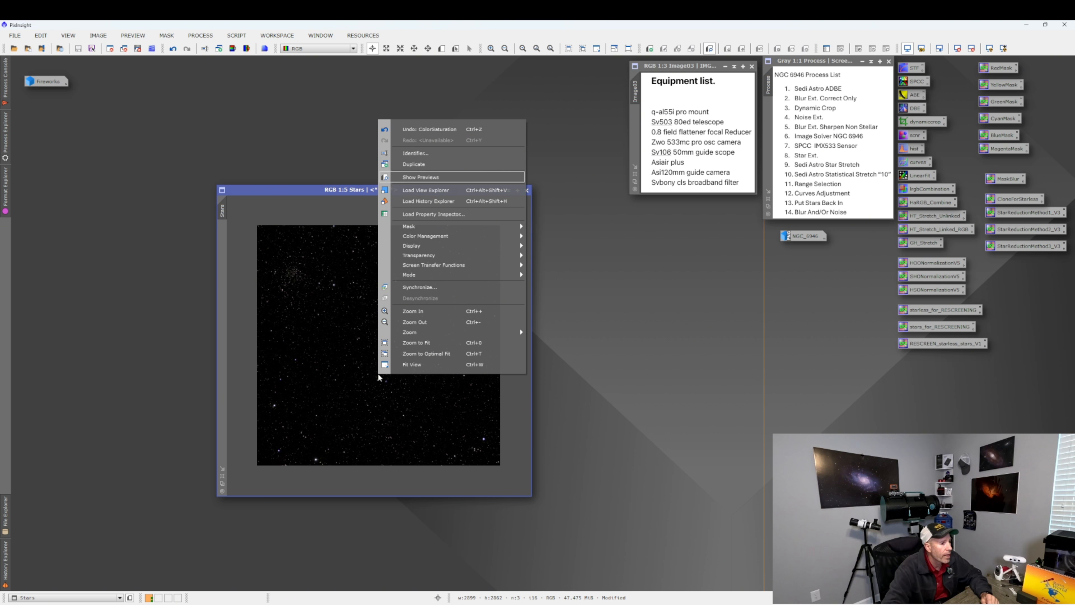
left_click(420, 345)
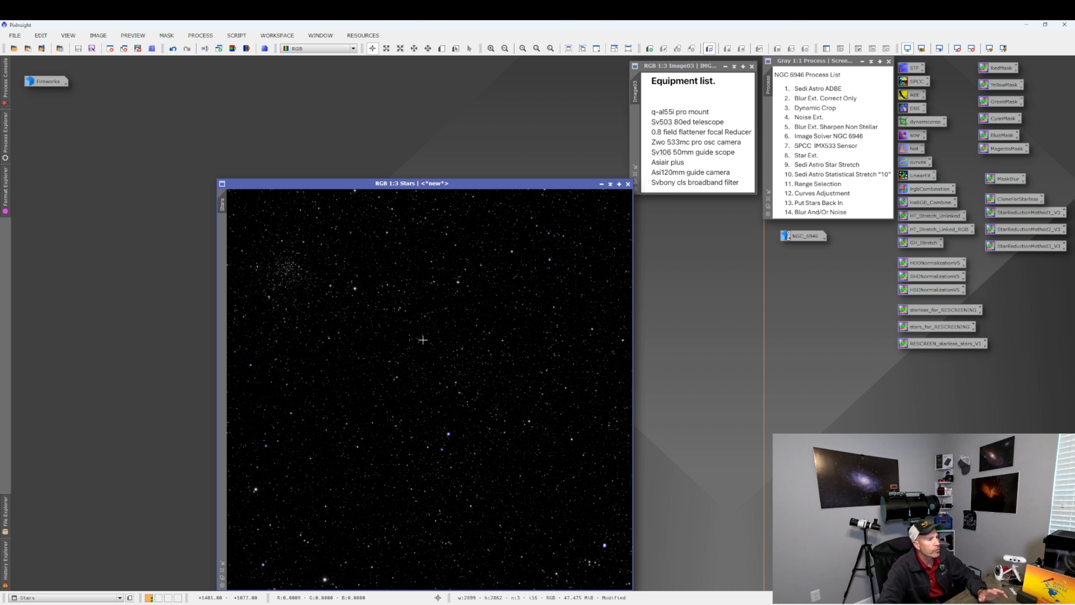
left_click(601, 184)
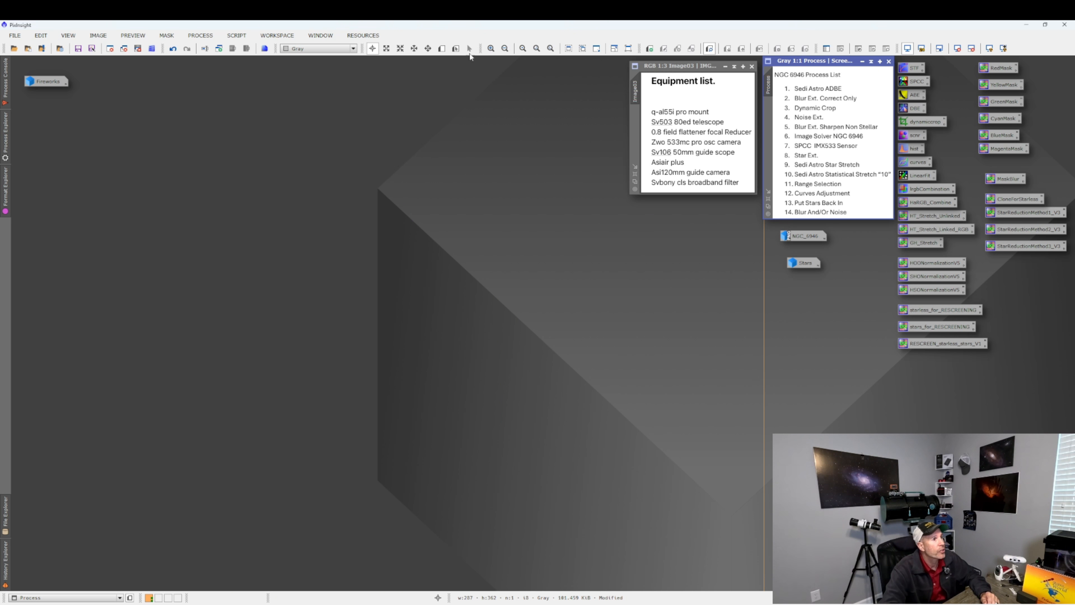
Open the Fireworks image, reposition its window, and turn off its automatic screen stretch.
double_click(48, 79)
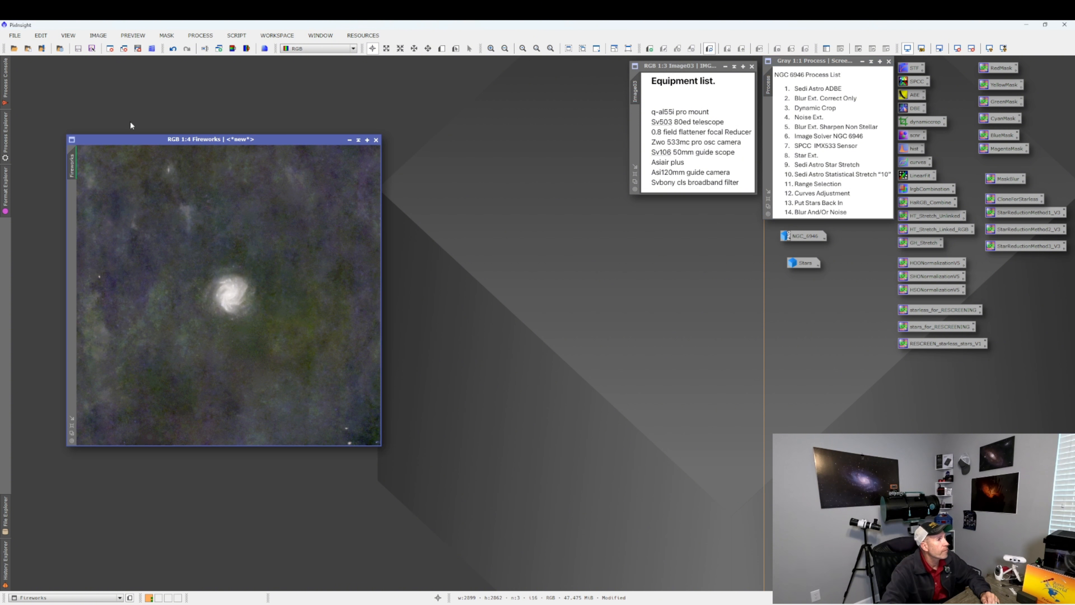
left_click_drag(142, 134, 202, 165)
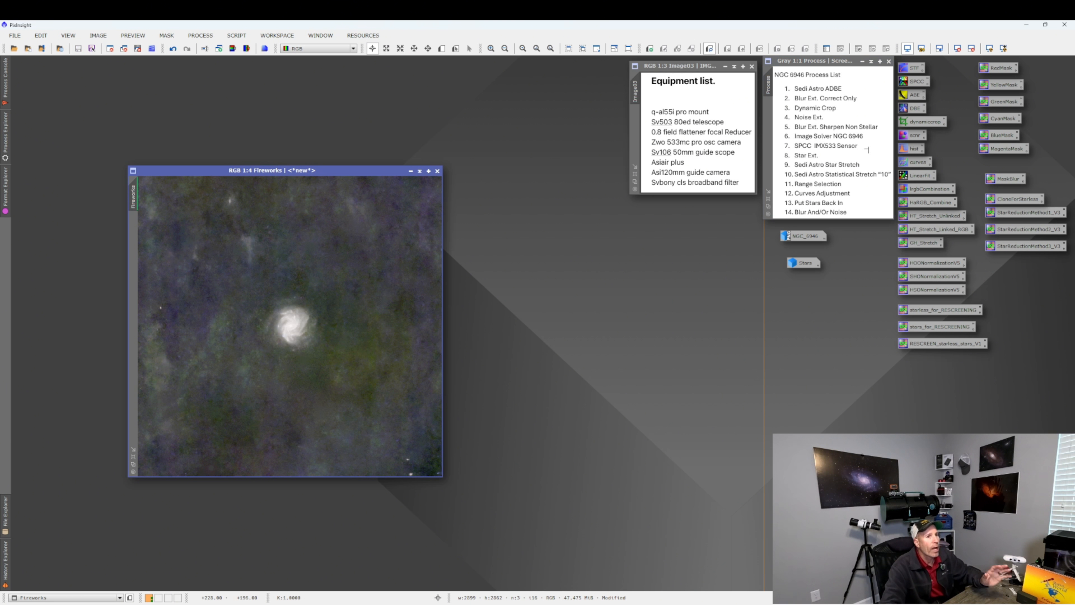
left_click(907, 48)
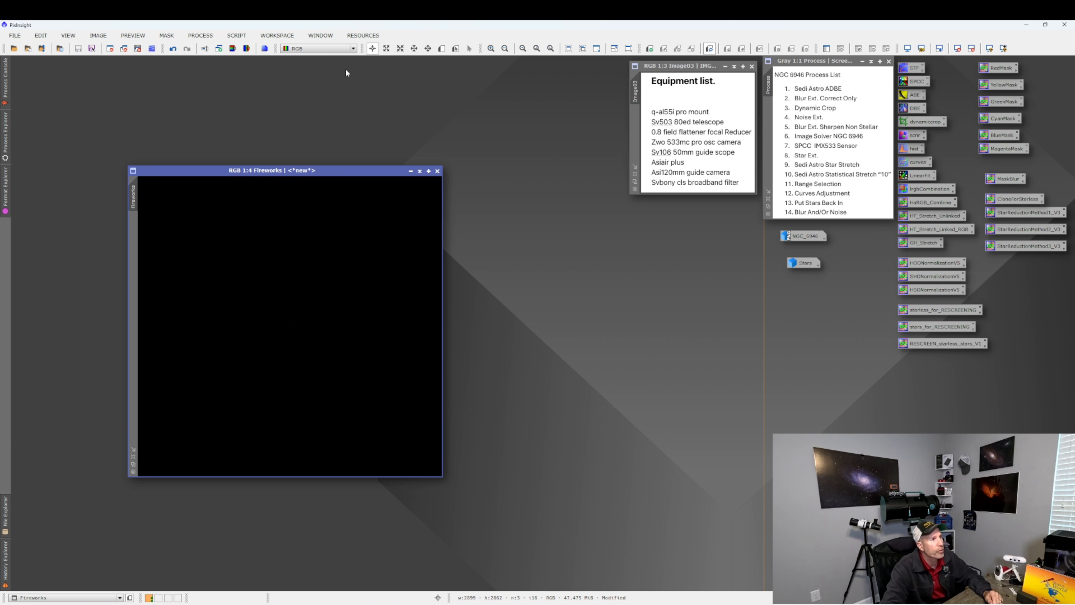
Open the SetiAstro Statistical Stretch script for Fireworks, enable Automatic Convergence, and refresh the preview.
left_click(237, 37)
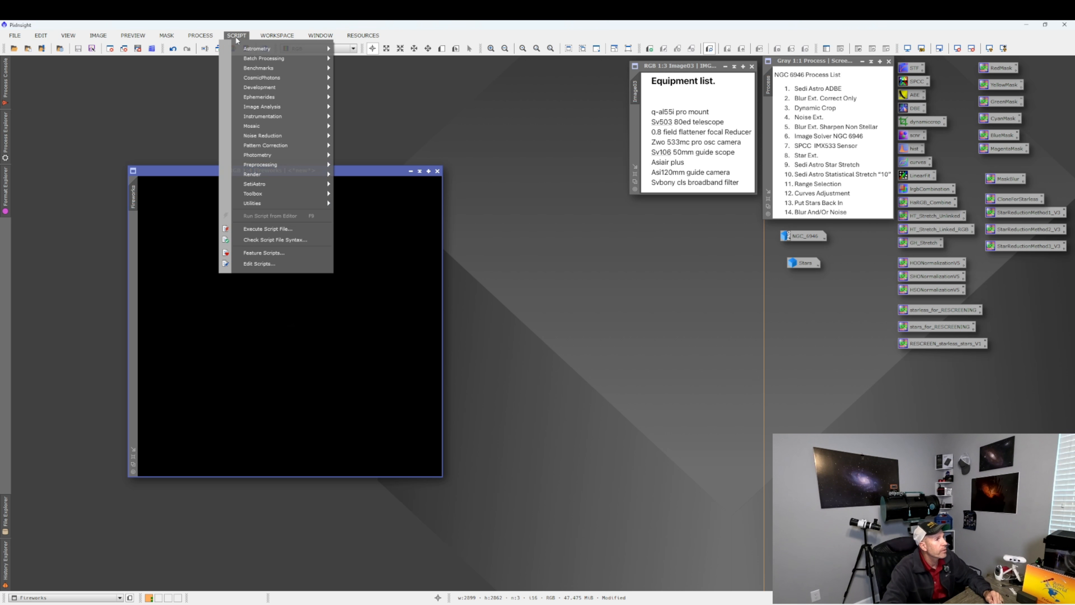
mouse_move(273, 182)
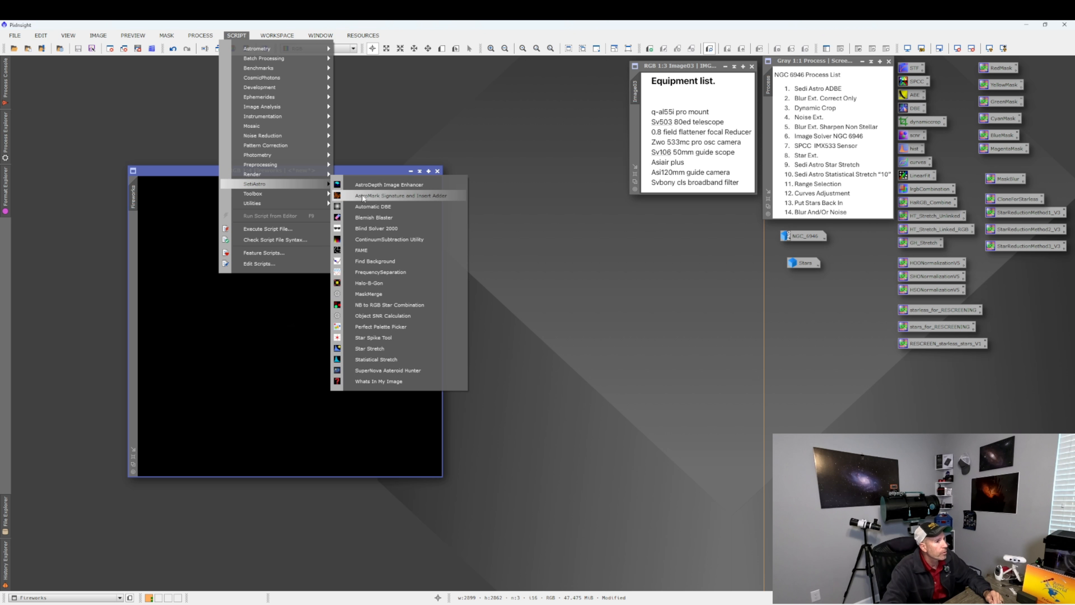
left_click(373, 360)
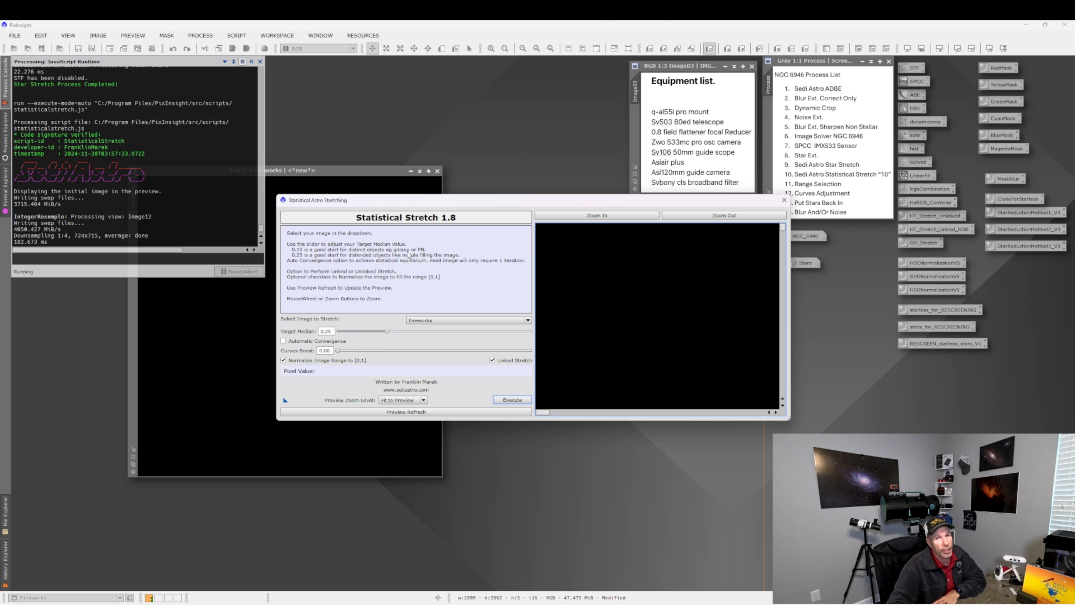
left_click(283, 341)
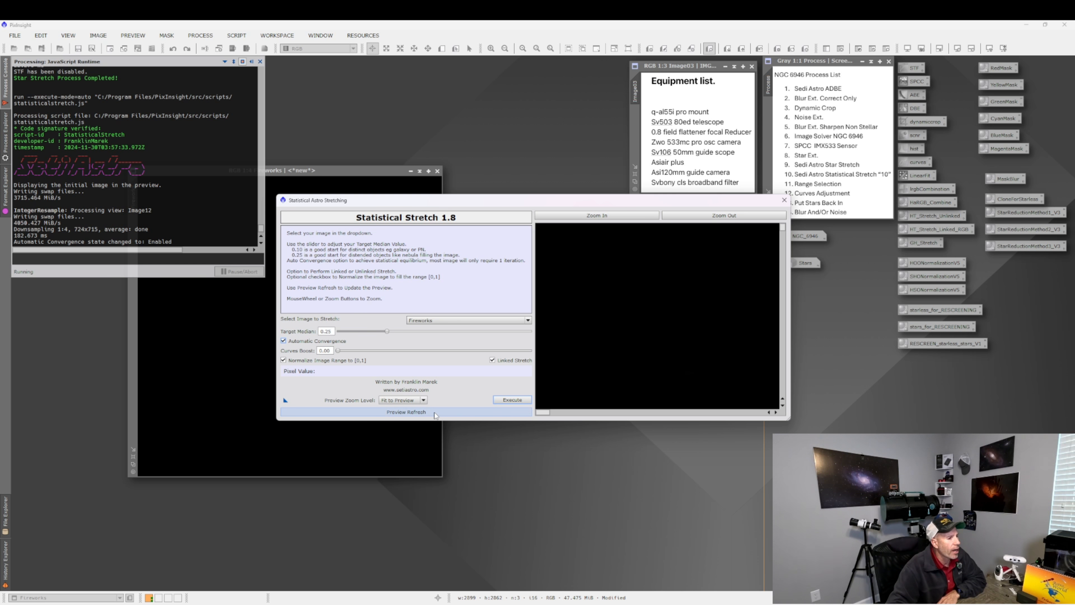
left_click(436, 413)
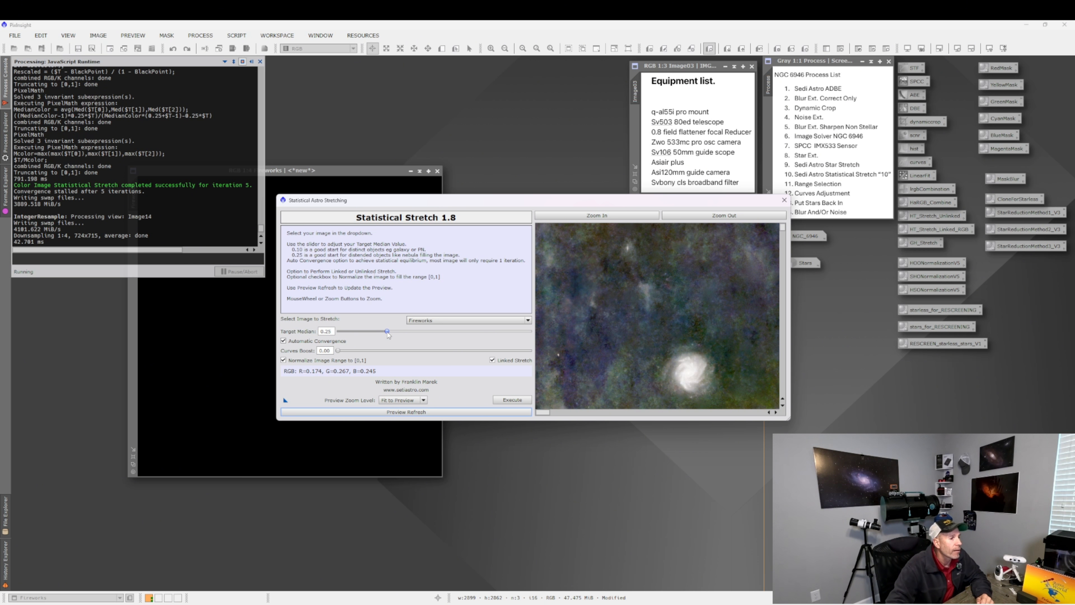
Set the Target Median to 0.10, check the zoomed preview, then execute the stretch and close the dialog.
left_click_drag(388, 334, 358, 333)
left_click(433, 413)
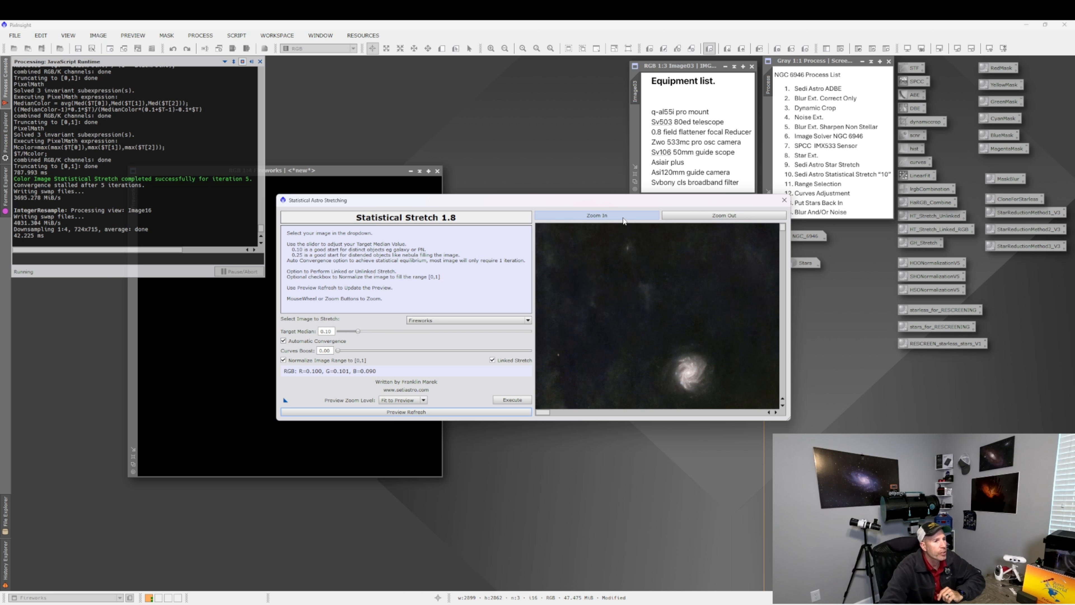
left_click(597, 215)
scroll(784, 382, "down", 4)
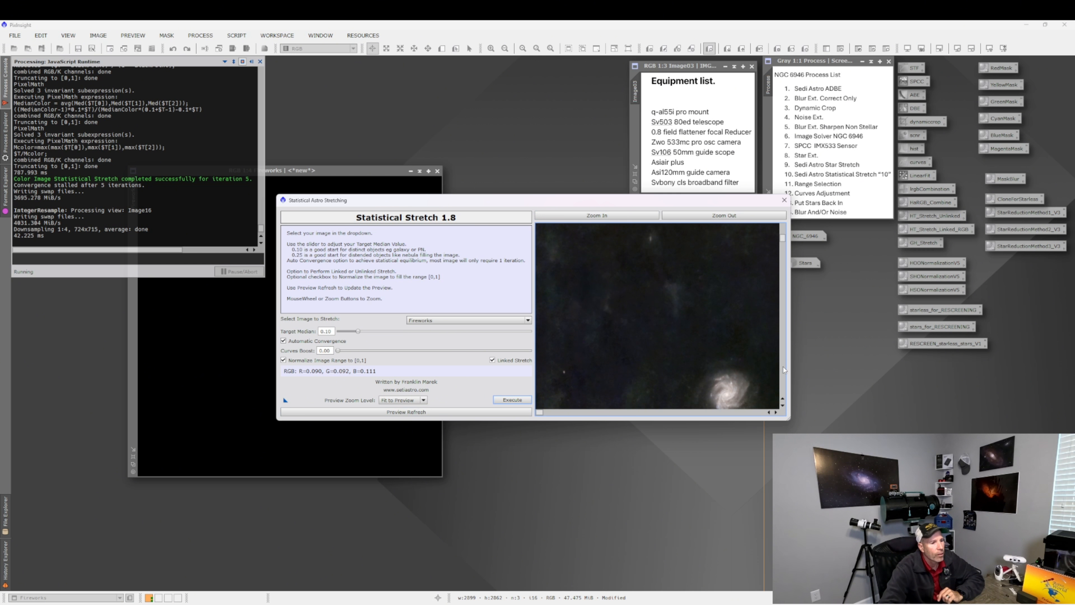
scroll(784, 382, "down", 2)
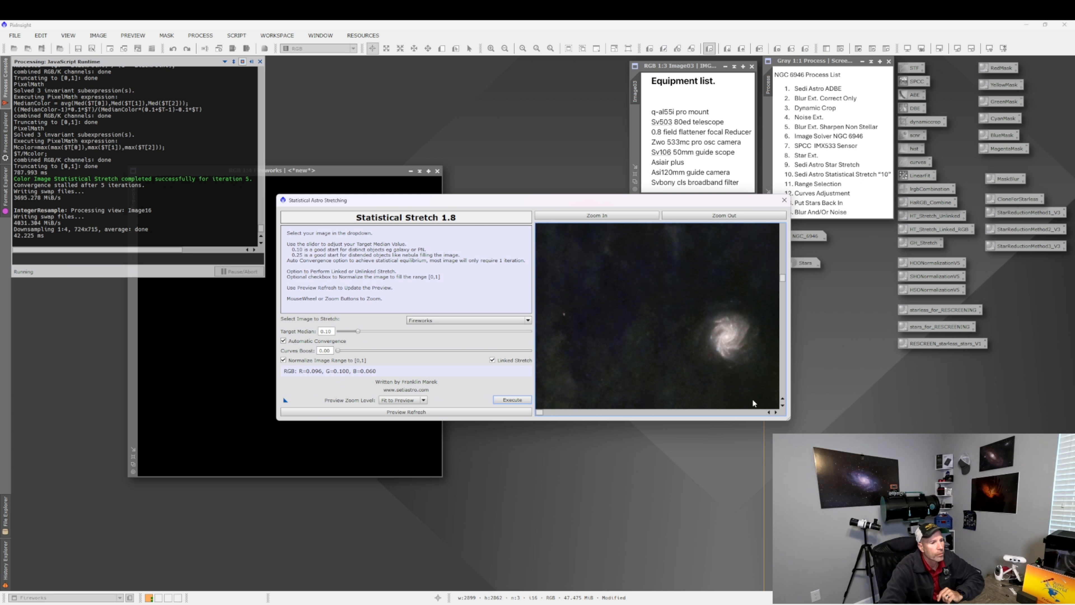
scroll(737, 414, "right", 10)
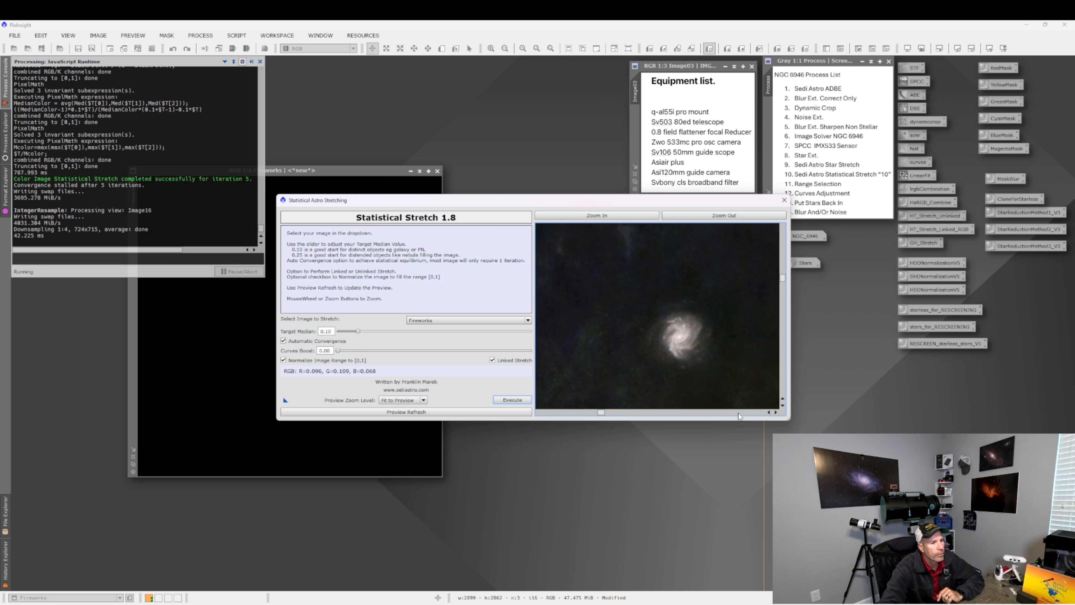
left_click(614, 216)
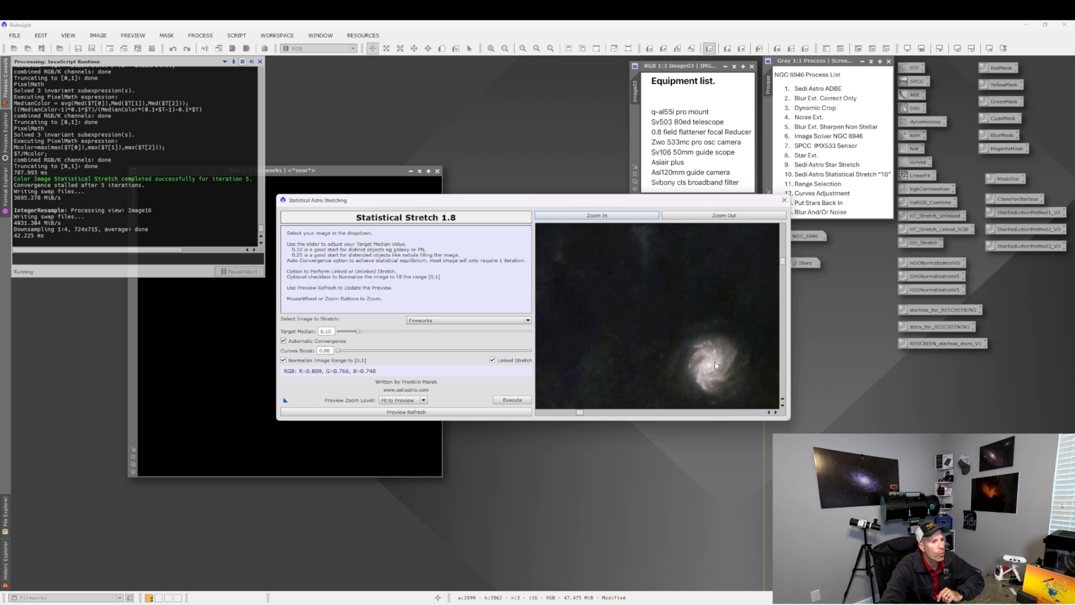
left_click(523, 403)
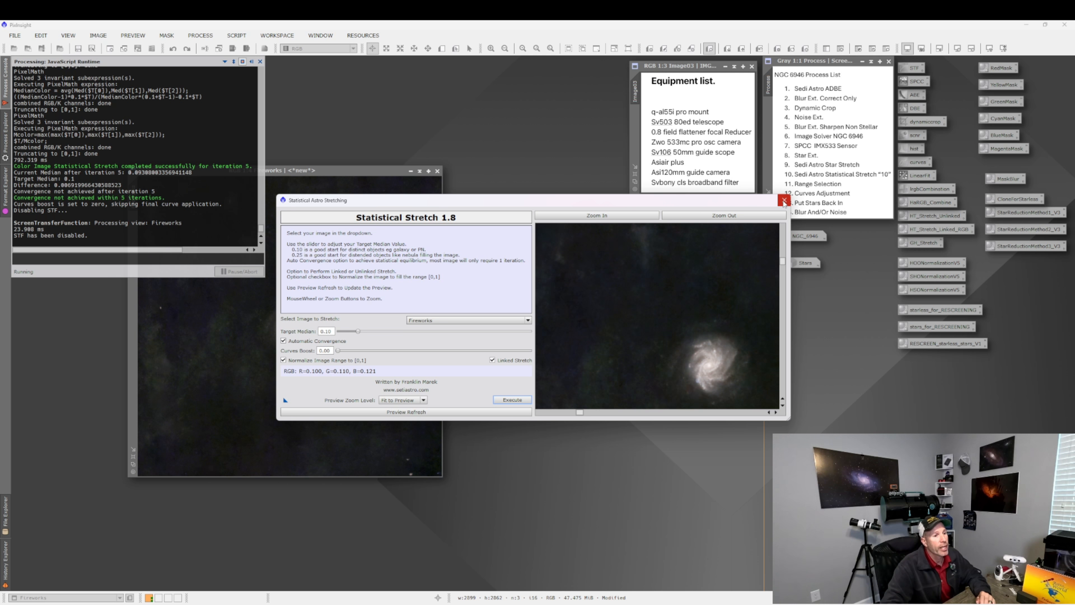
left_click(784, 201)
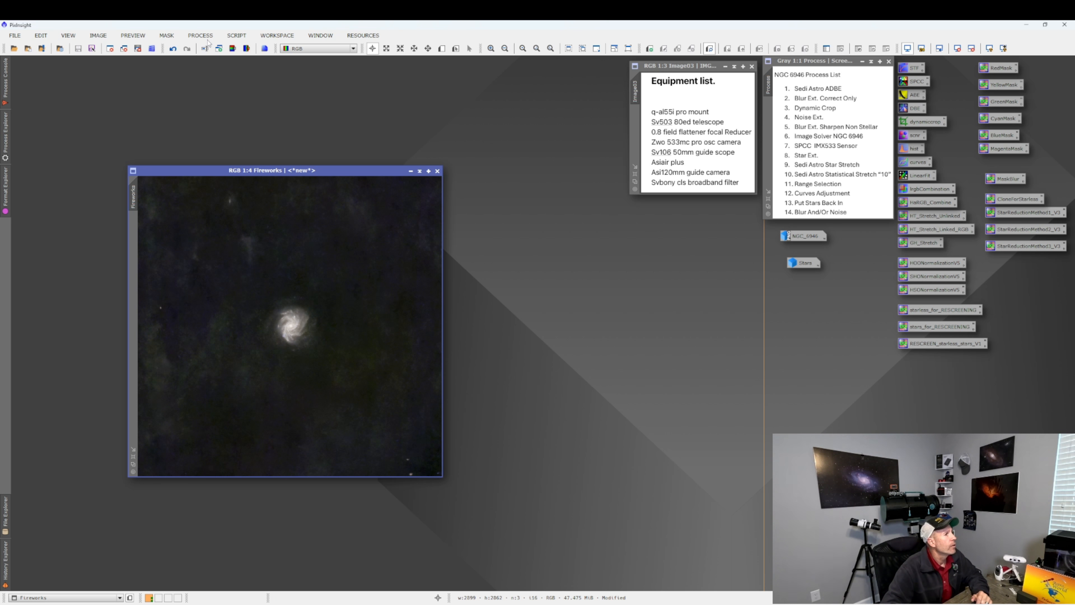
Open RangeSelection for the Fireworks image with real-time preview and enable Screening.
left_click(200, 36)
mouse_move(216, 49)
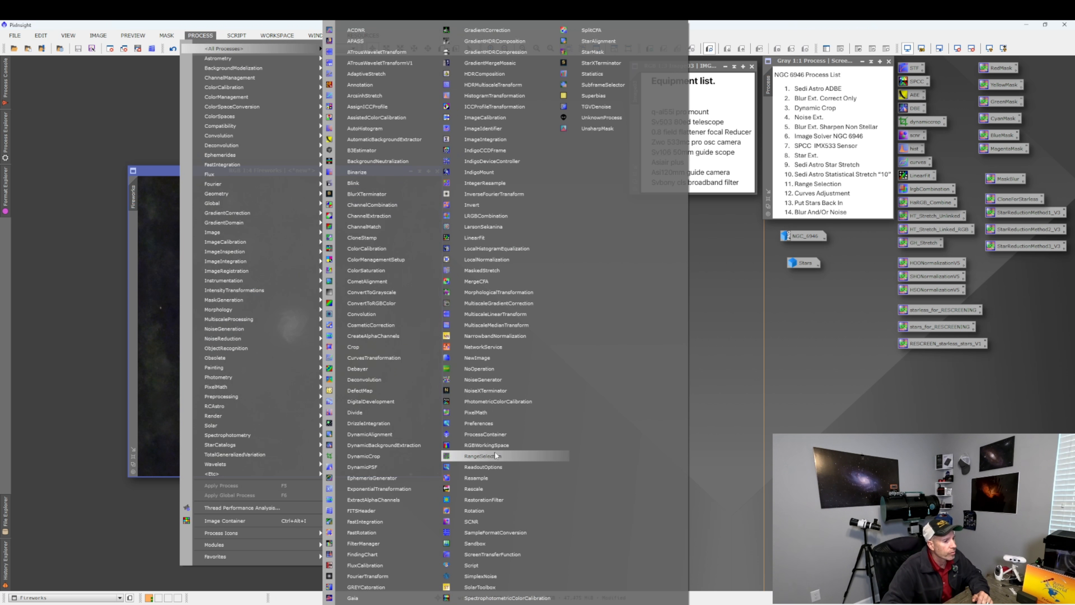
left_click(488, 457)
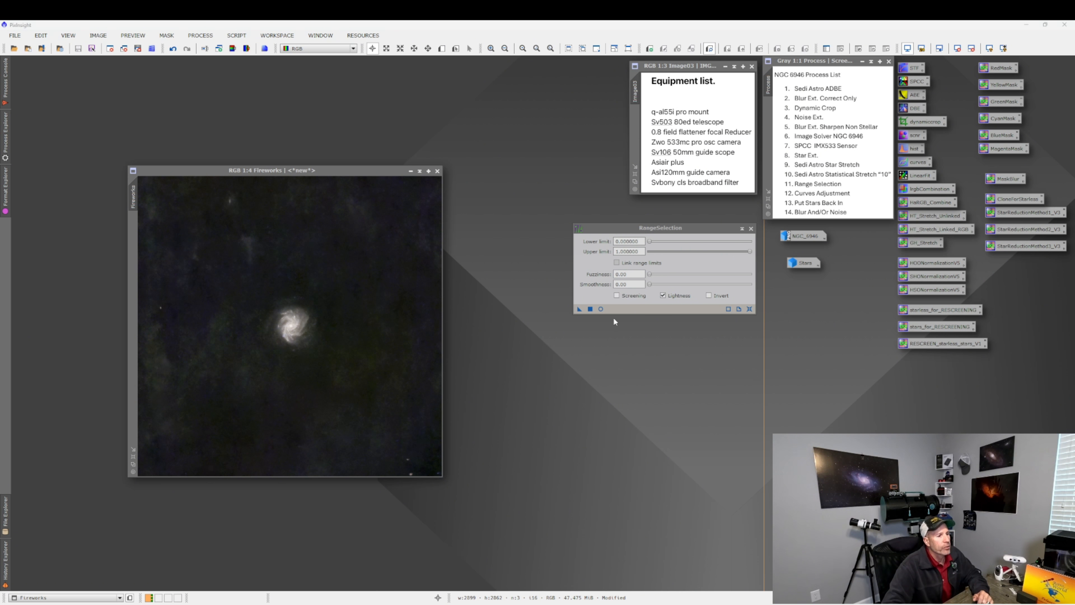
left_click(600, 309)
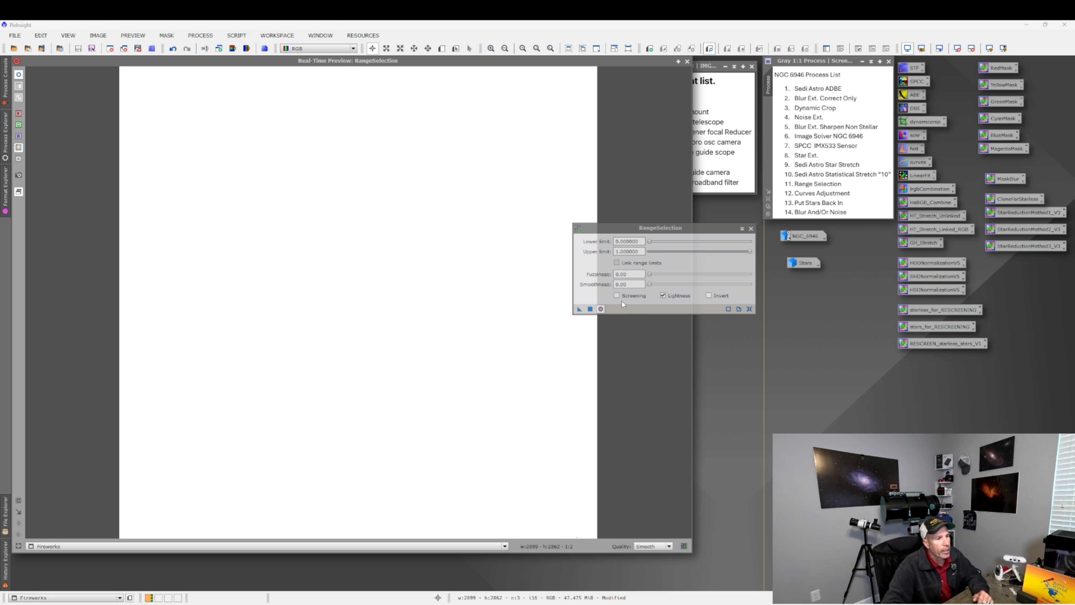
left_click(617, 295)
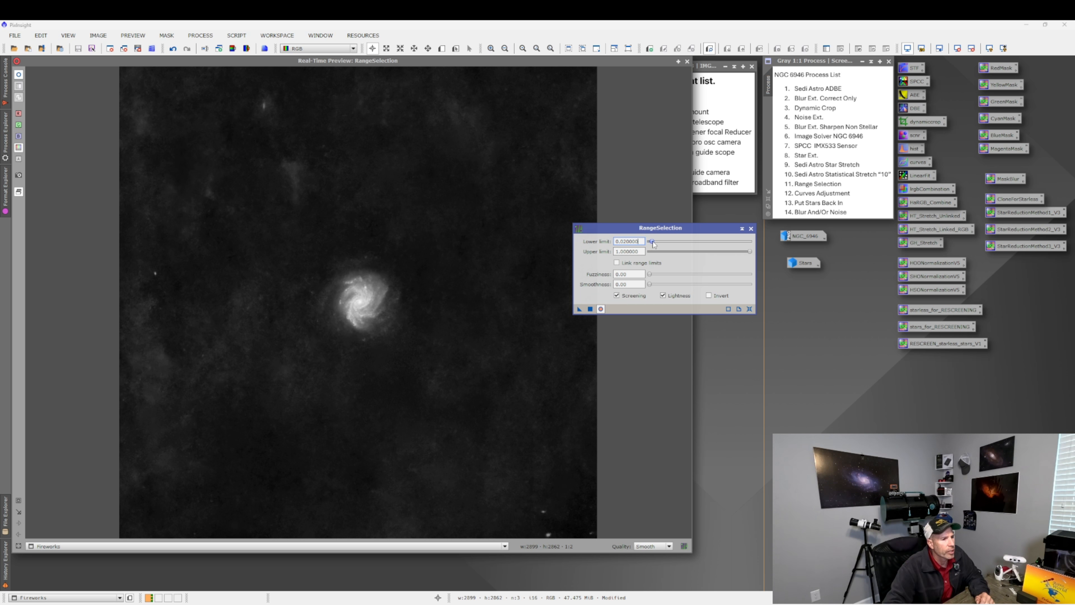
Set the lower limit to about 0.27 and smoothness to 14.5, create the range mask, and close the dialog.
left_click_drag(654, 244, 657, 278)
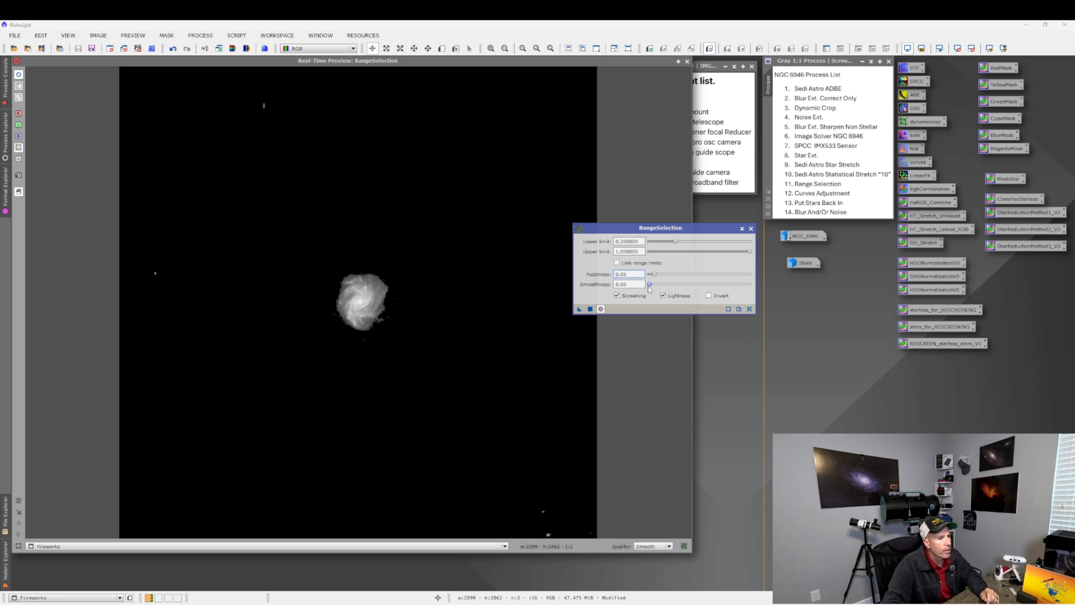
mouse_move(651, 288)
left_mouse_down()
mouse_move(723, 292)
mouse_move(667, 290)
left_mouse_up()
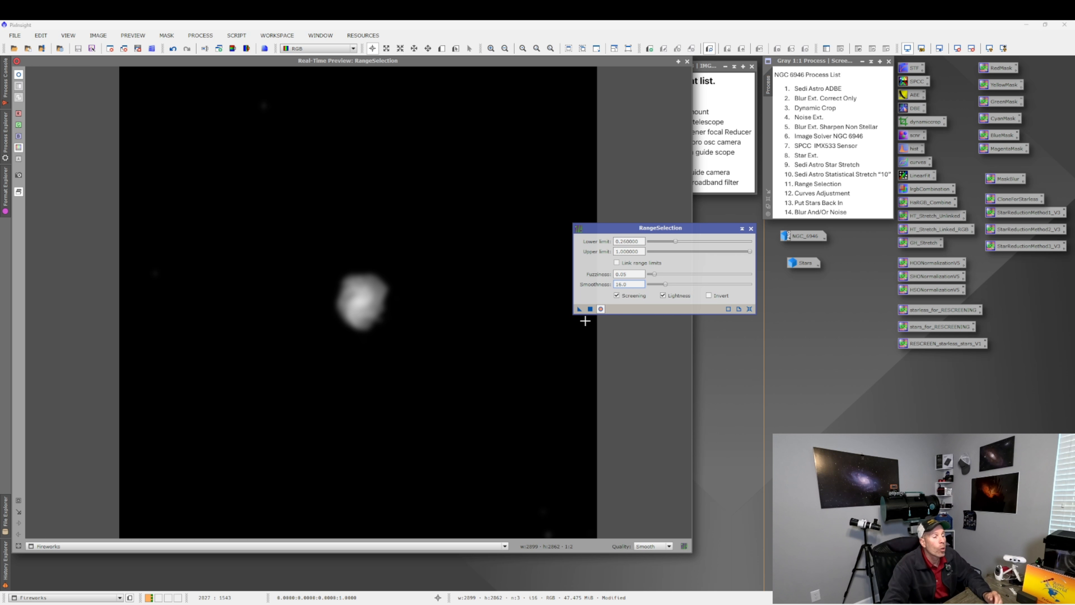
left_click_drag(665, 288, 664, 288)
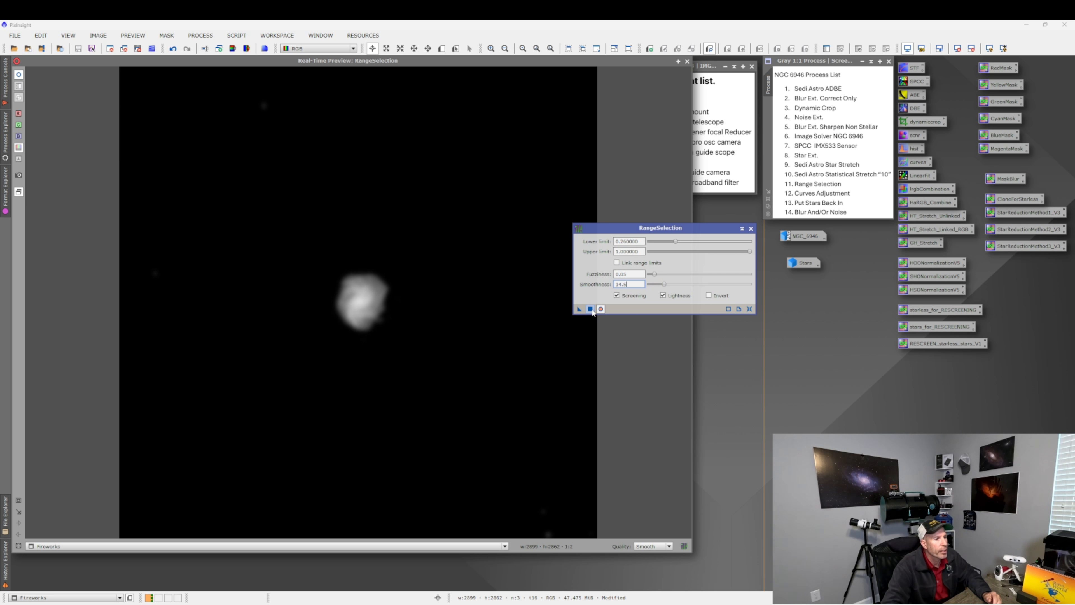
left_click(591, 309)
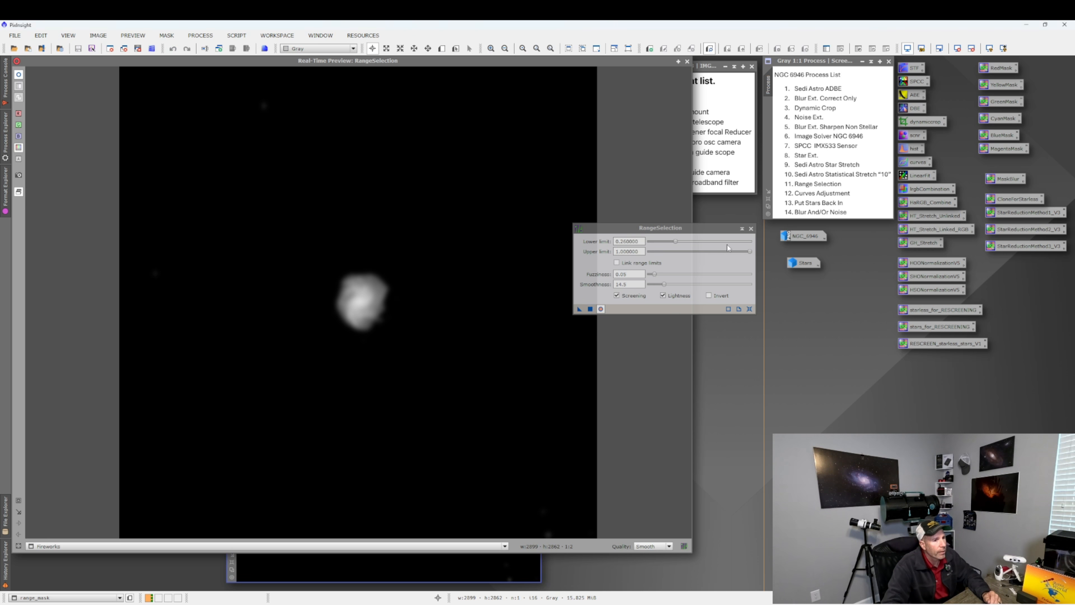
left_click(751, 229)
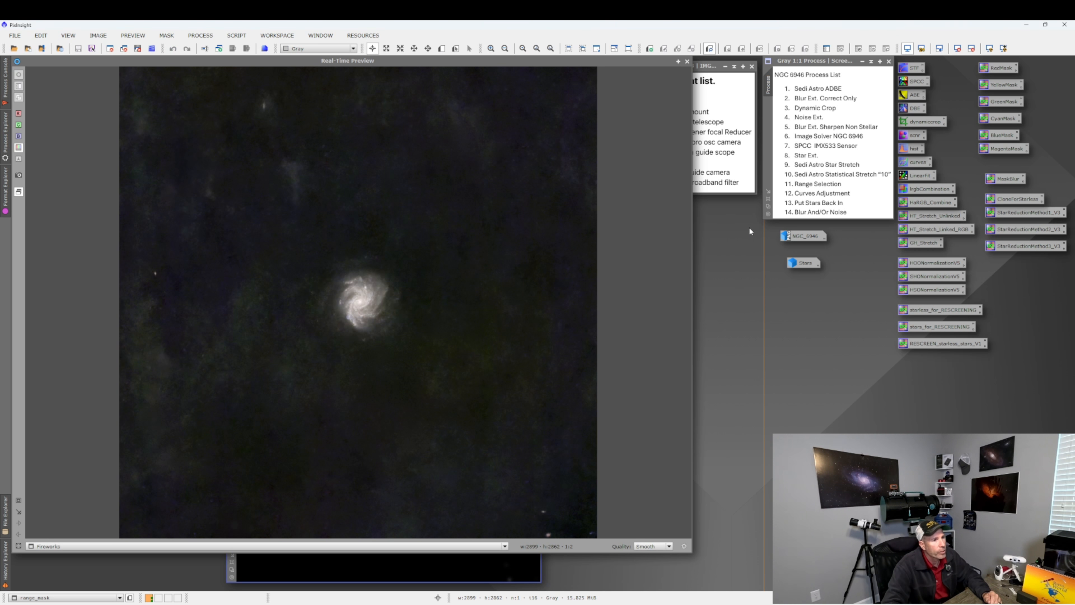
Apply range_mask as a mask to the Fireworks image, then iconize the mask and park its icon.
left_click(687, 61)
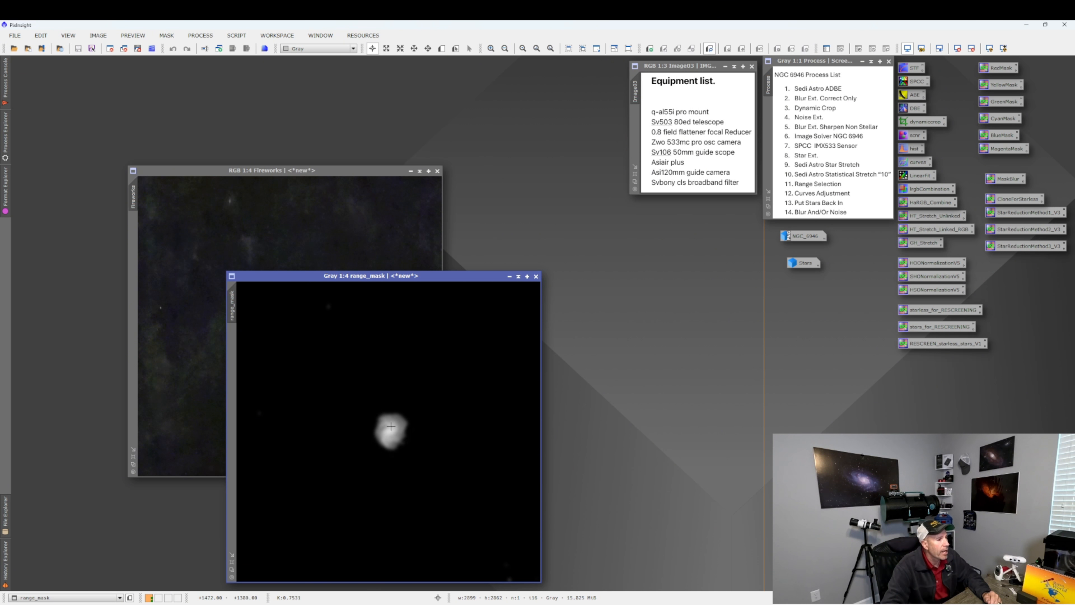
left_click_drag(401, 276, 488, 237)
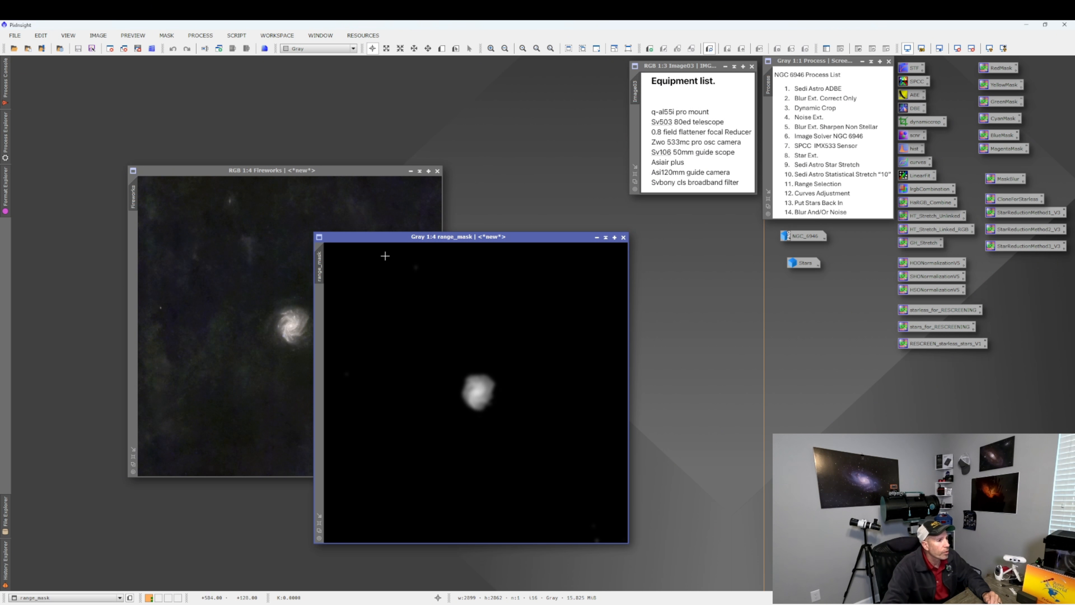
left_click_drag(325, 266, 133, 252)
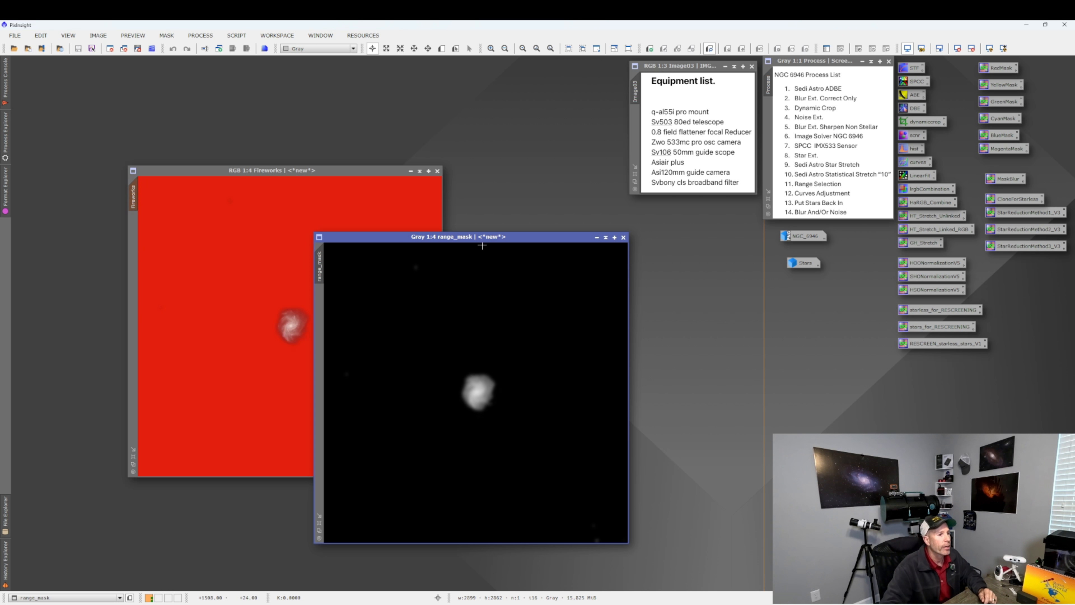
left_click(596, 238)
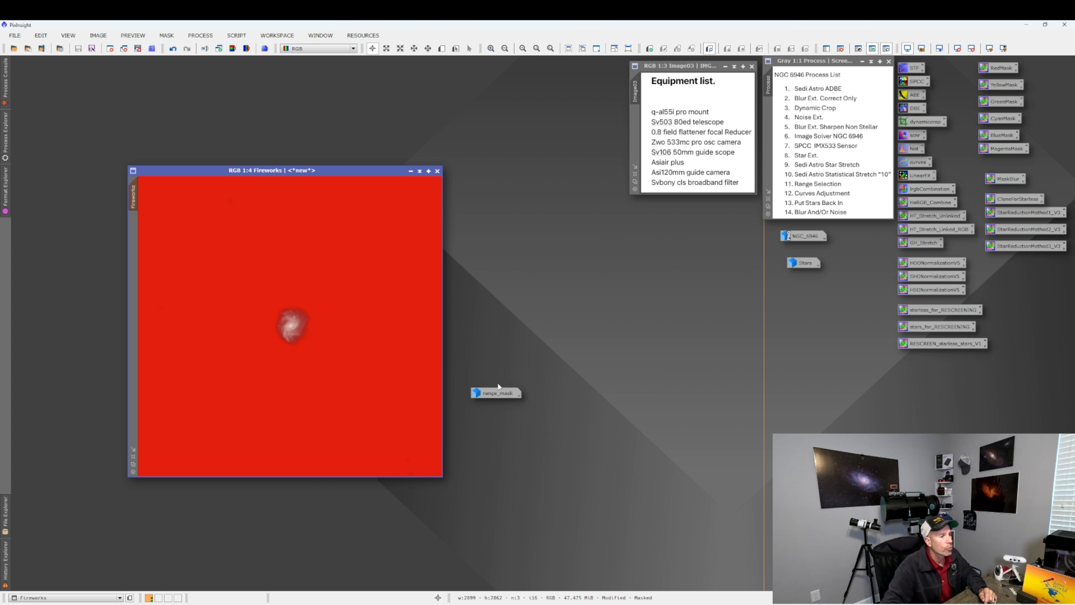
left_click_drag(496, 394, 323, 81)
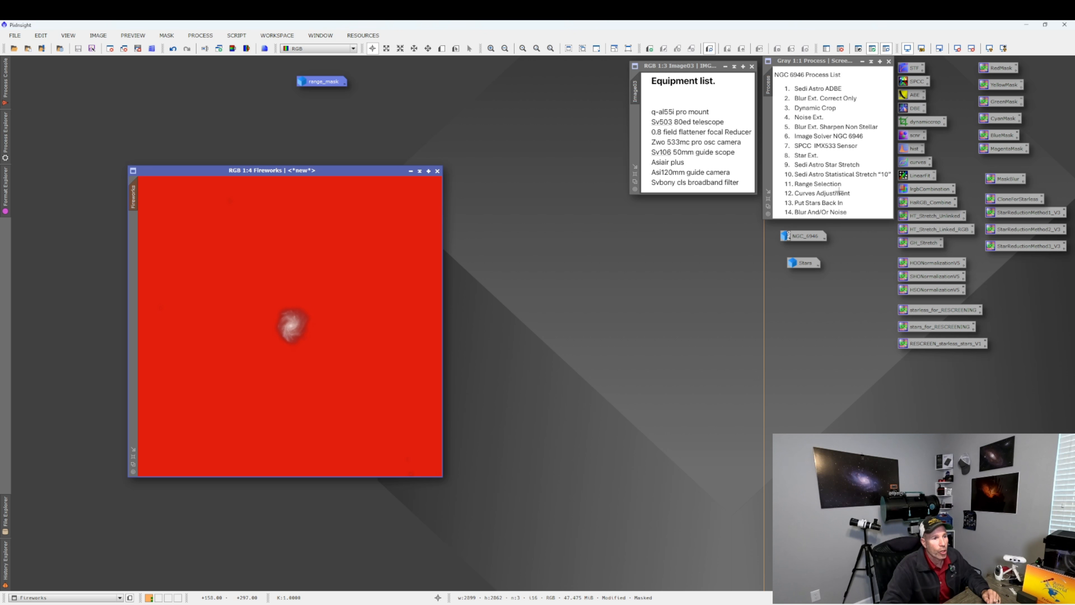
Open CurvesTransformation with real-time preview zoomed in on the galaxy.
double_click(913, 161)
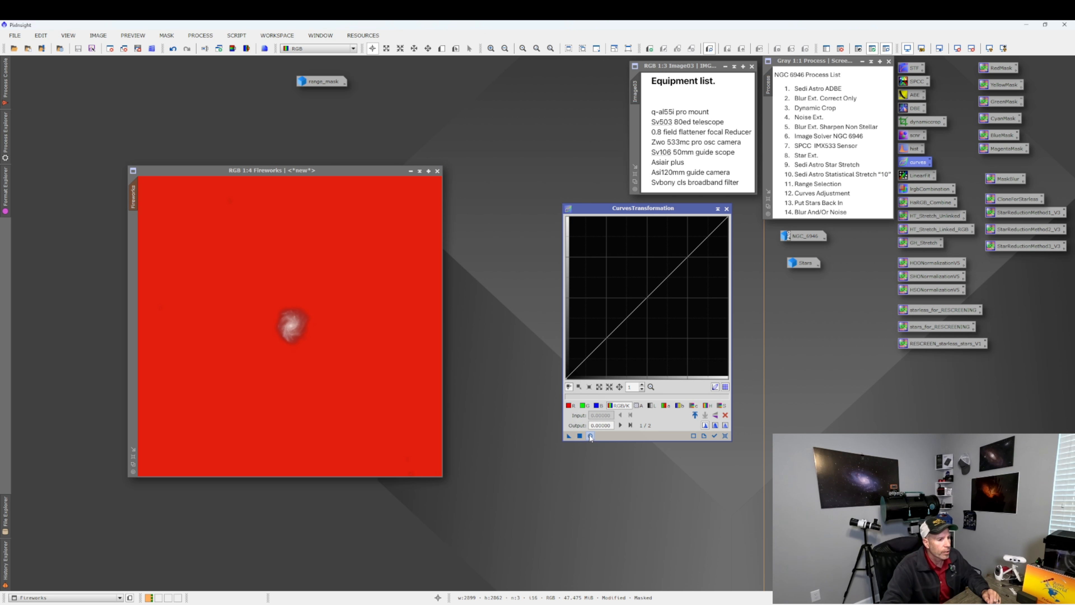
left_click(590, 436)
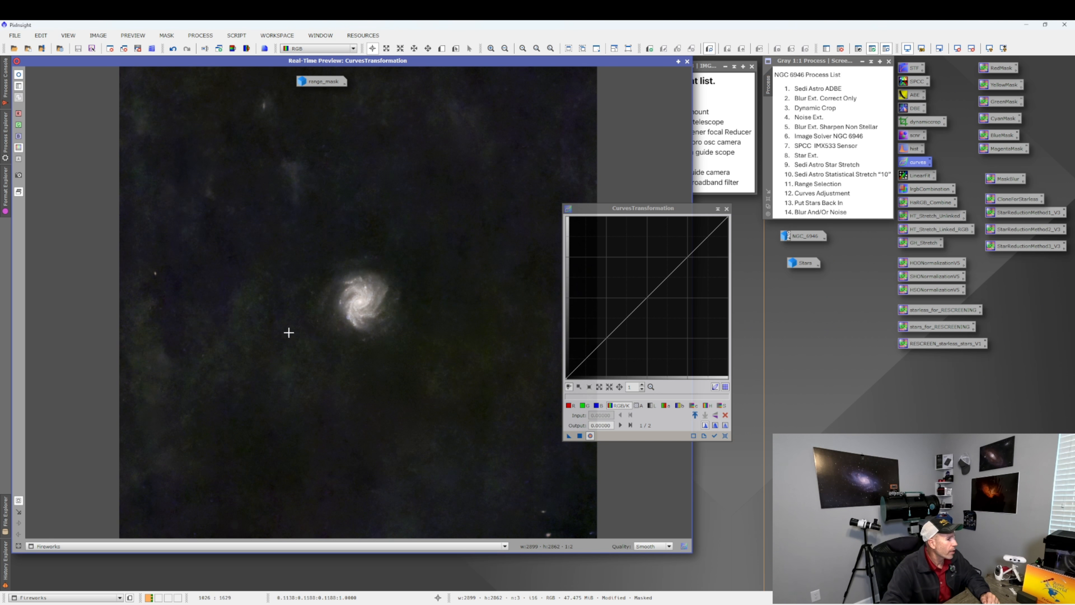
left_click_drag(290, 232, 457, 384)
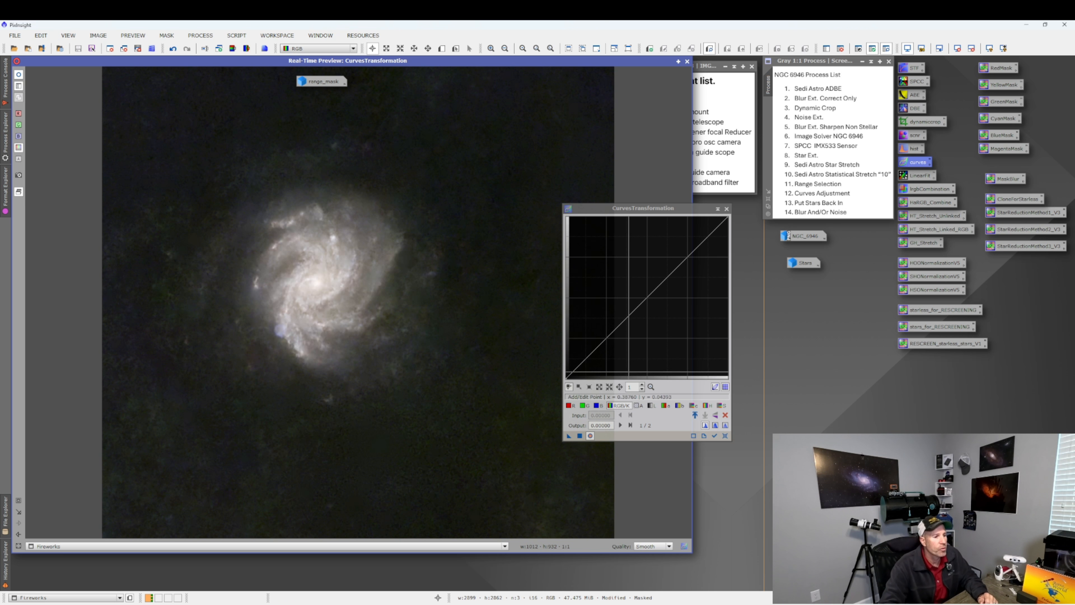
Try lifting the red curve and lowering the green curve, then reset the curves.
left_click(722, 406)
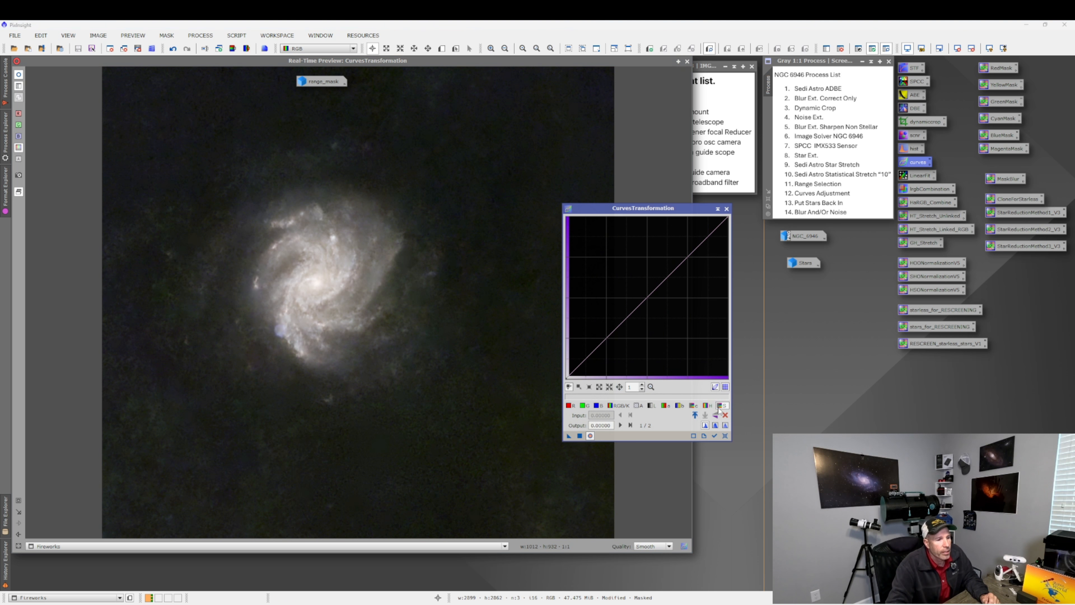
left_click(570, 406)
left_click_drag(626, 319, 608, 282)
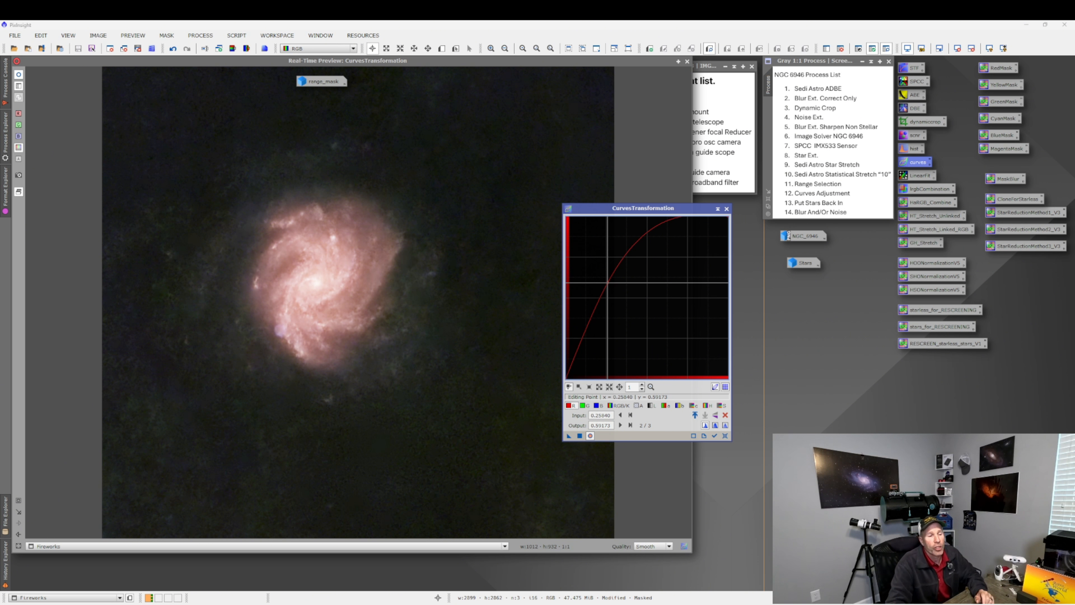
left_click_drag(609, 282, 635, 338)
left_click(584, 406)
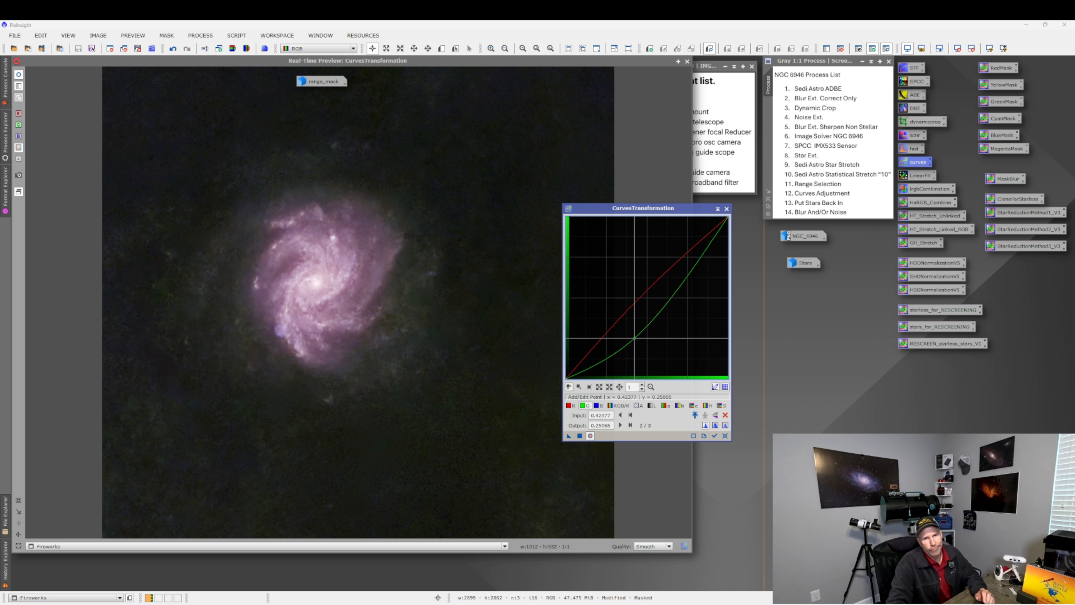
left_click(724, 436)
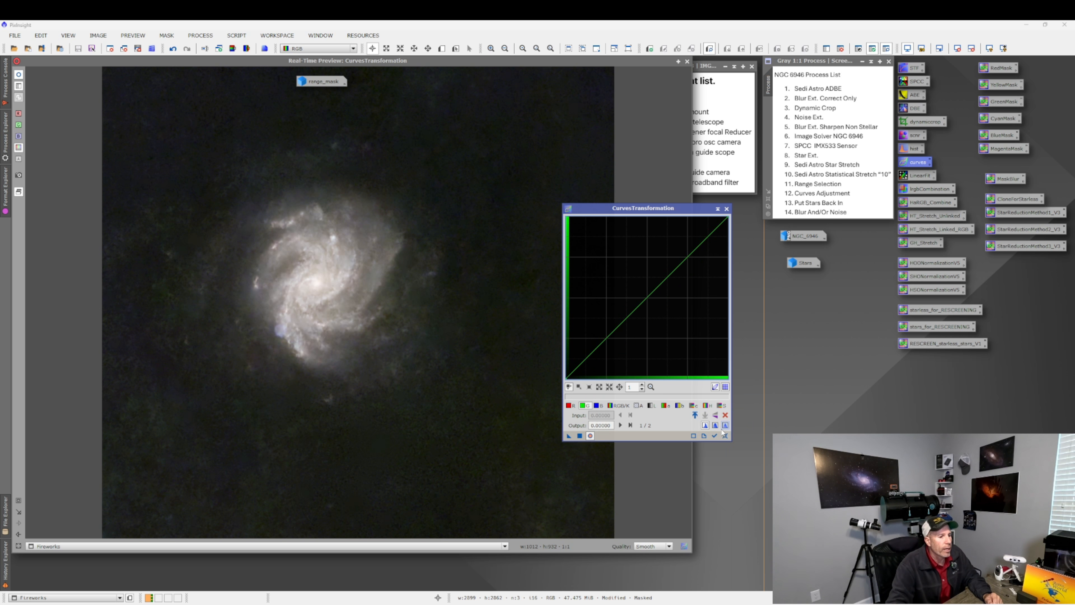
Try raising the RGB/K curve through about 0.25 input, 0.65 output, compare the full view, then reset.
left_click(722, 405)
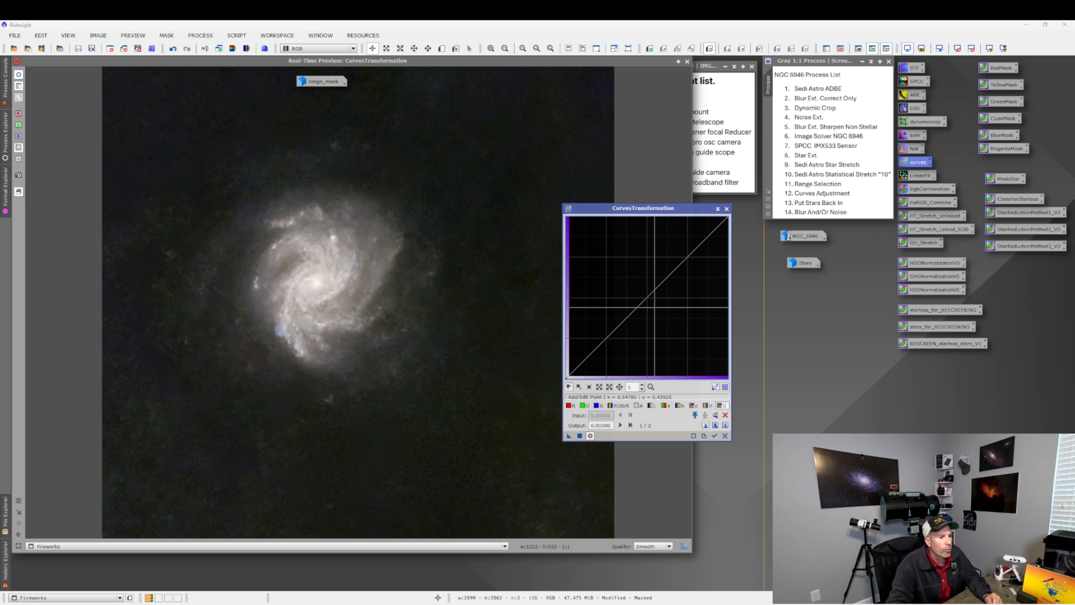
left_click_drag(647, 298, 627, 276)
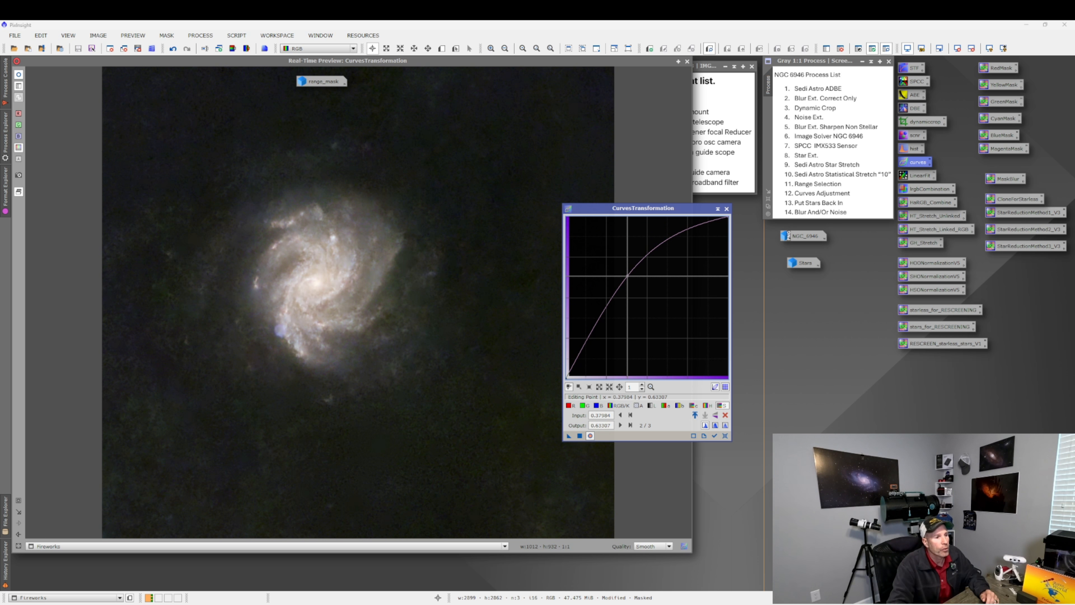
left_click_drag(627, 275, 624, 273)
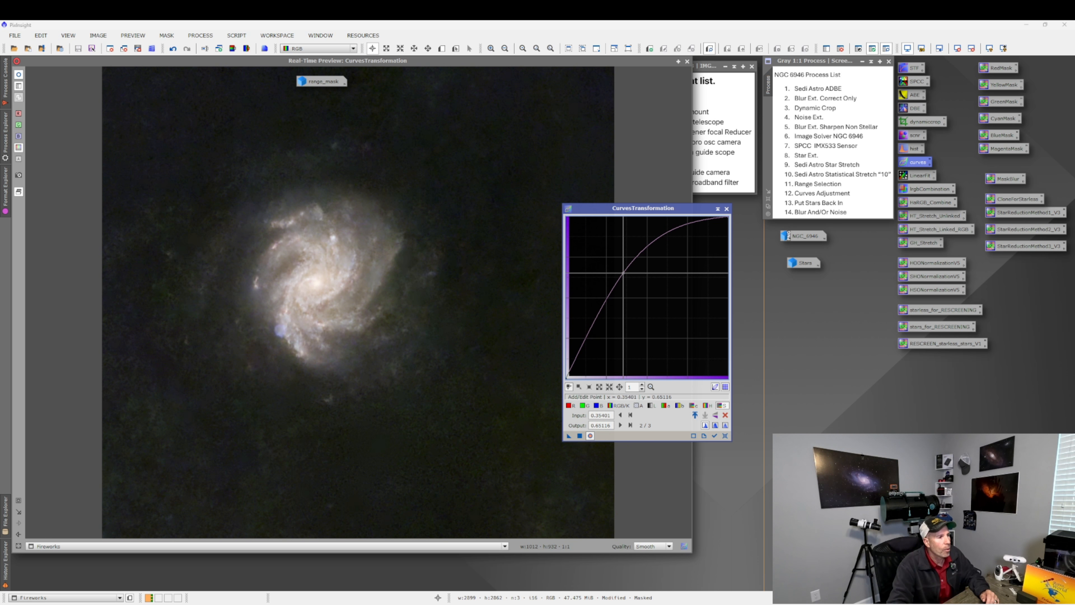
left_click(579, 436)
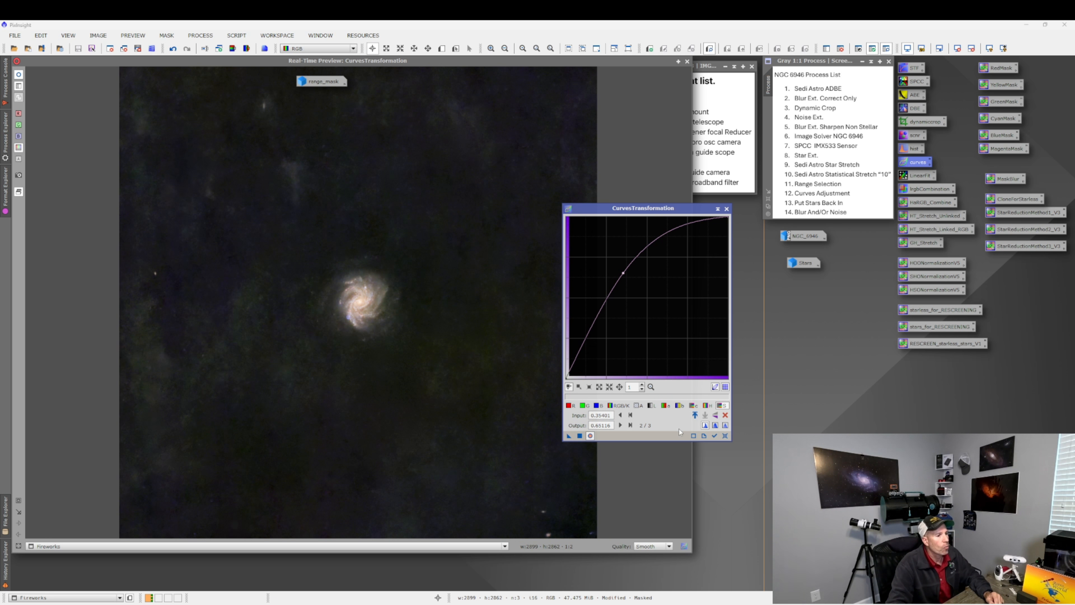
left_click(726, 435)
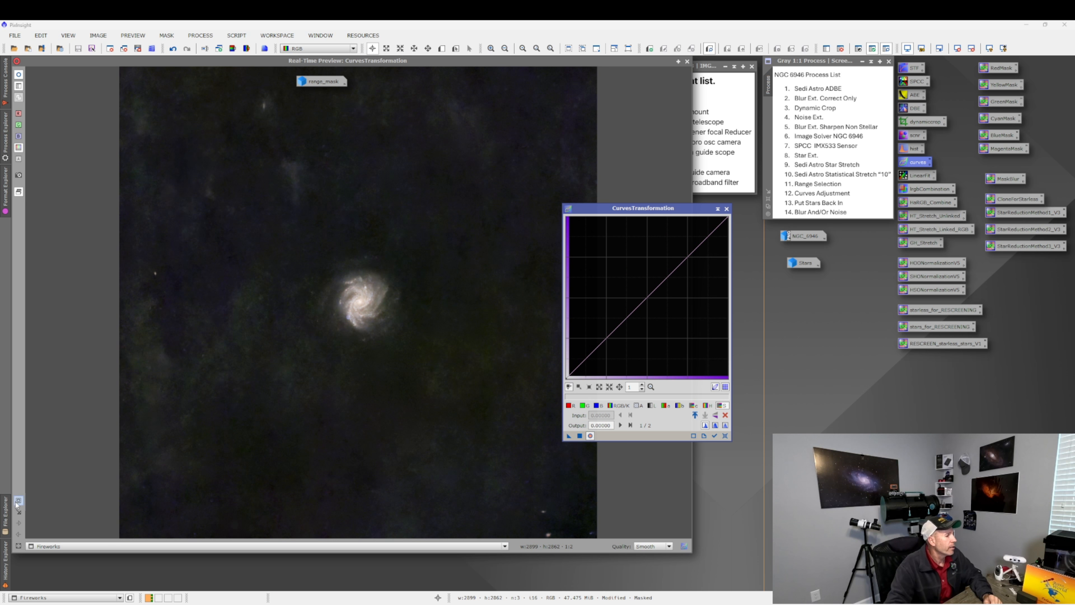
Try raising the RGB/K curve through about 0.40 input, 0.61 output on the zoomed galaxy, compare, then reset.
left_click(280, 313)
left_click_drag(314, 251, 423, 375)
left_click(722, 405)
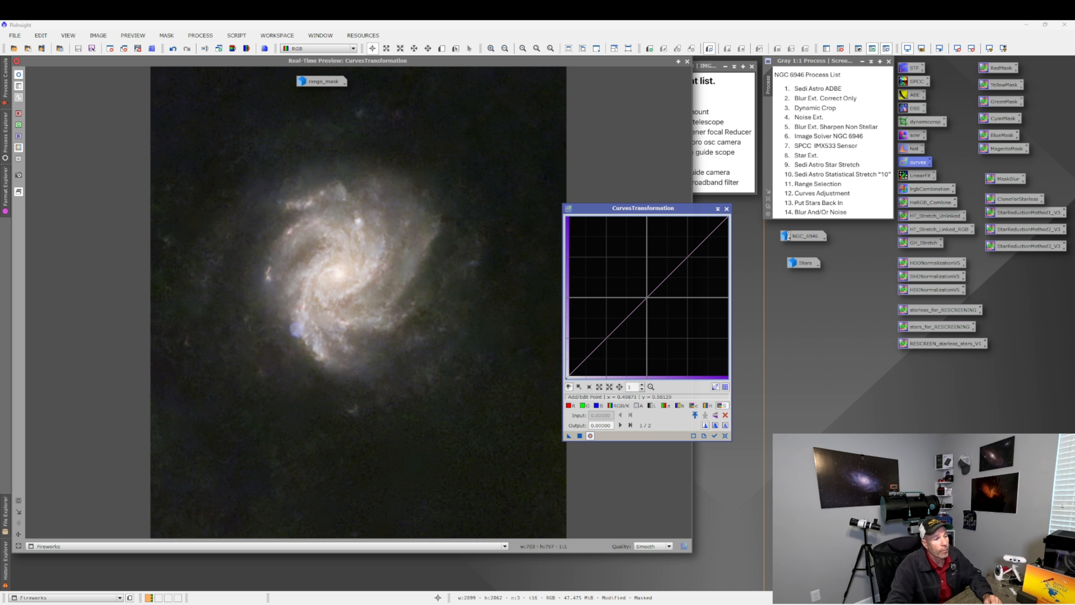
left_click(648, 297)
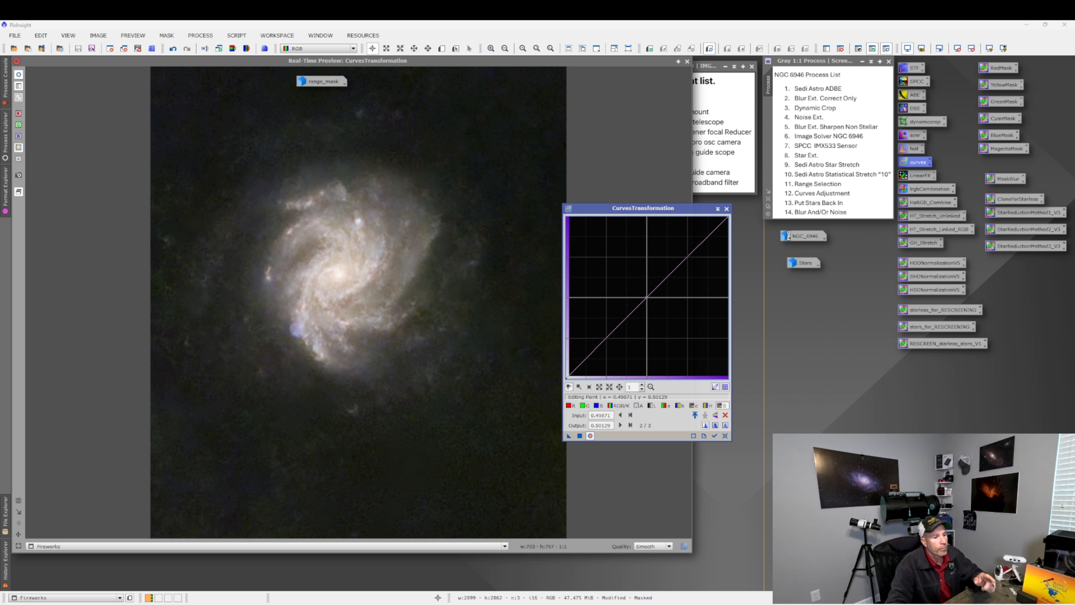
left_click_drag(648, 296, 624, 279)
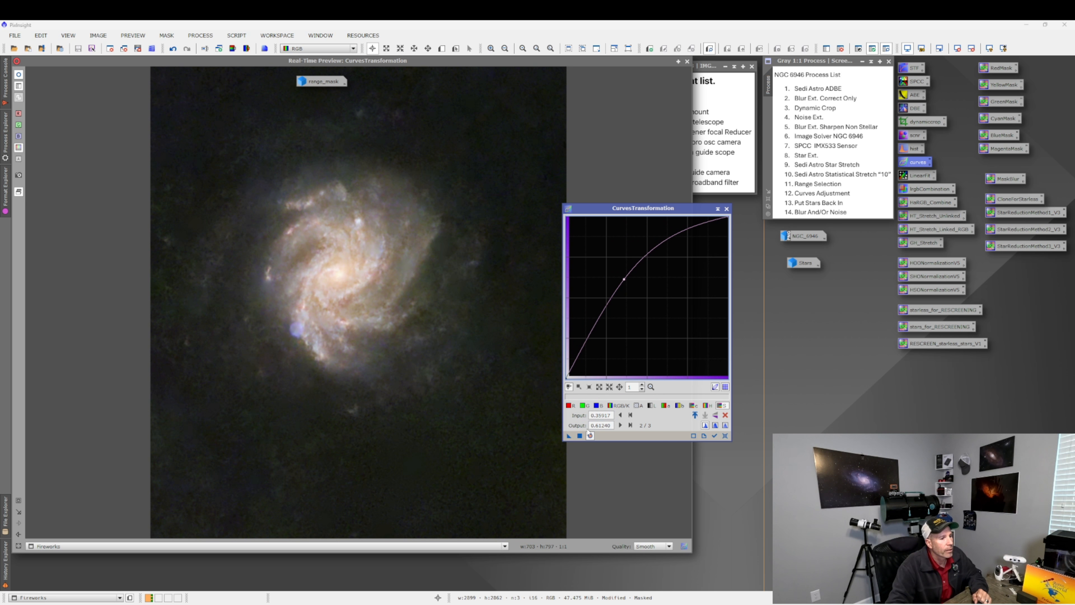
left_click(579, 435)
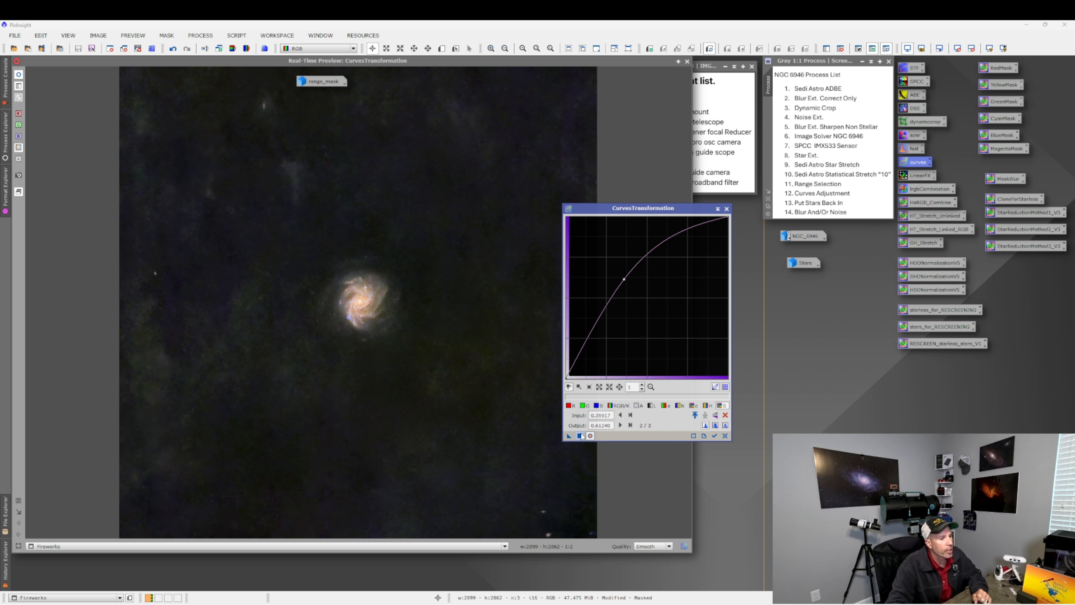
left_click(725, 435)
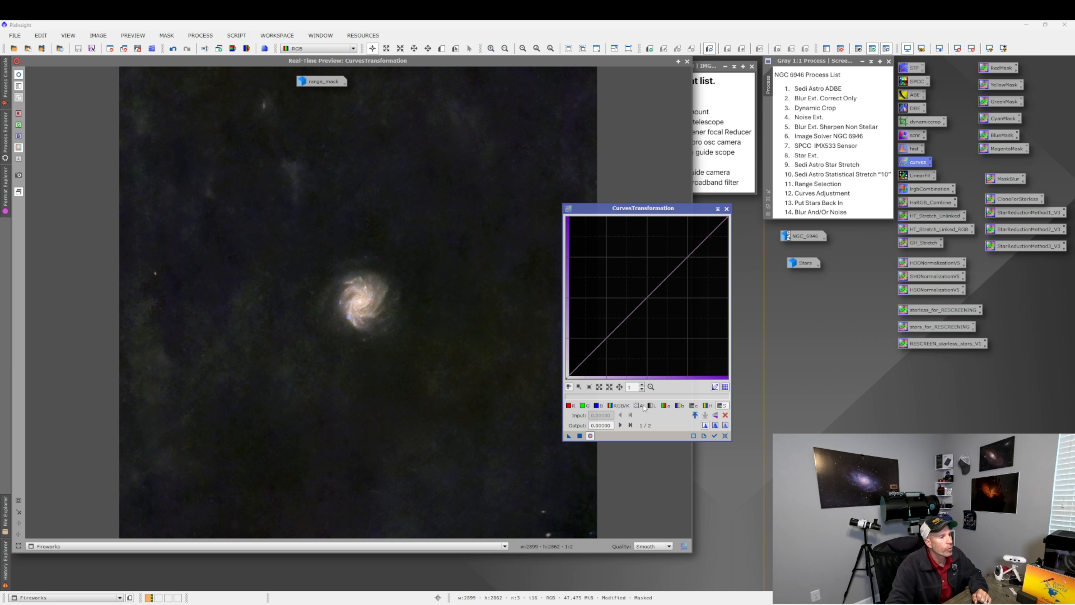
Try raising the RGB/K curve through about 0.37 input, 0.65 output on the zoomed galaxy, compare with the full view, then reset.
left_click(125, 393)
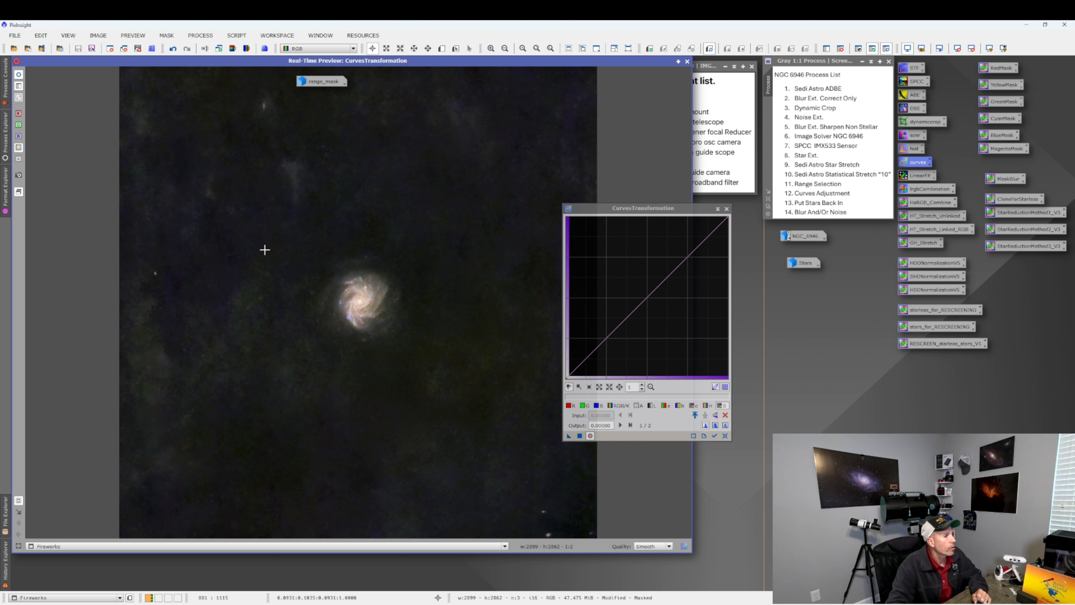
left_click_drag(290, 278, 456, 384)
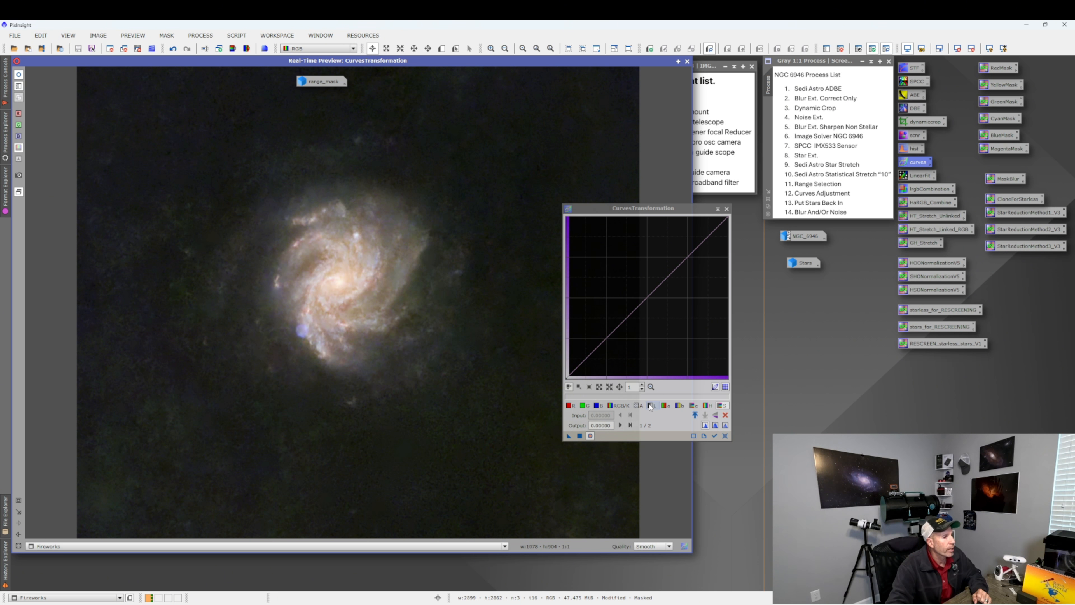
left_click(725, 406)
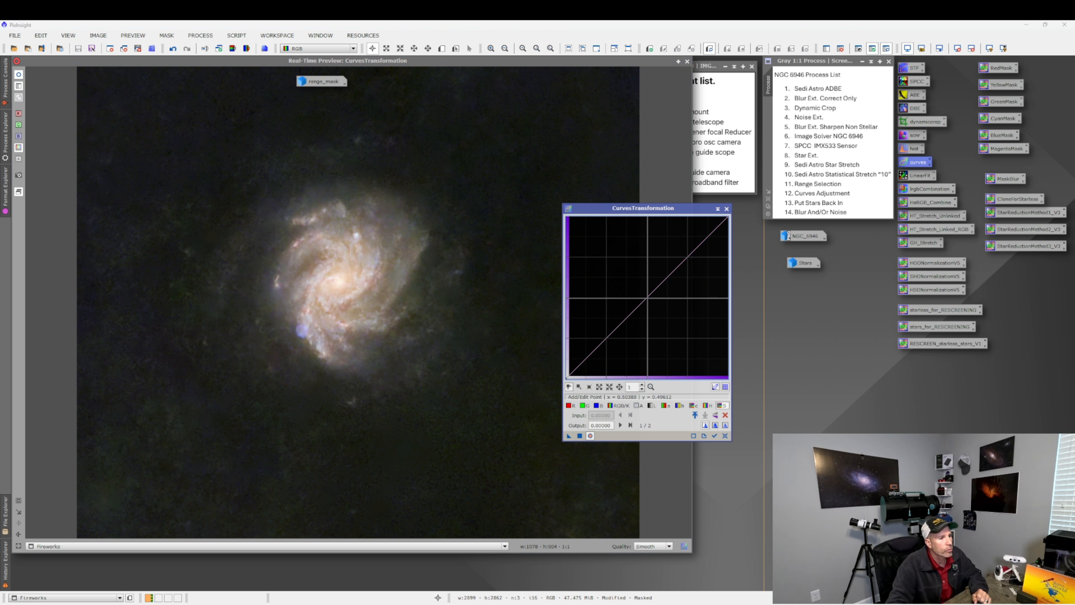
left_click_drag(648, 297, 626, 274)
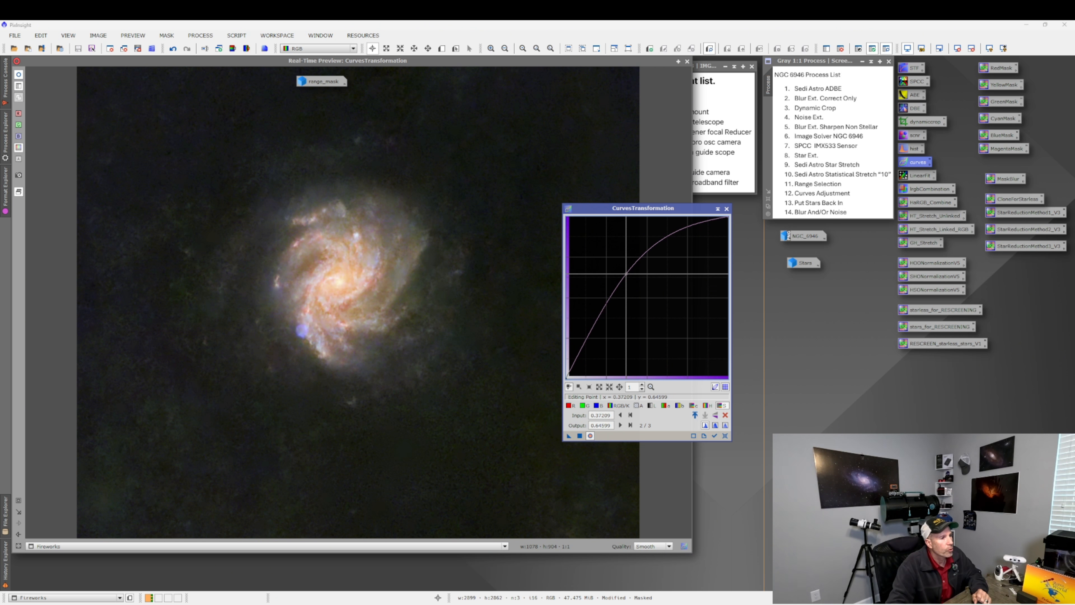
left_click(580, 436)
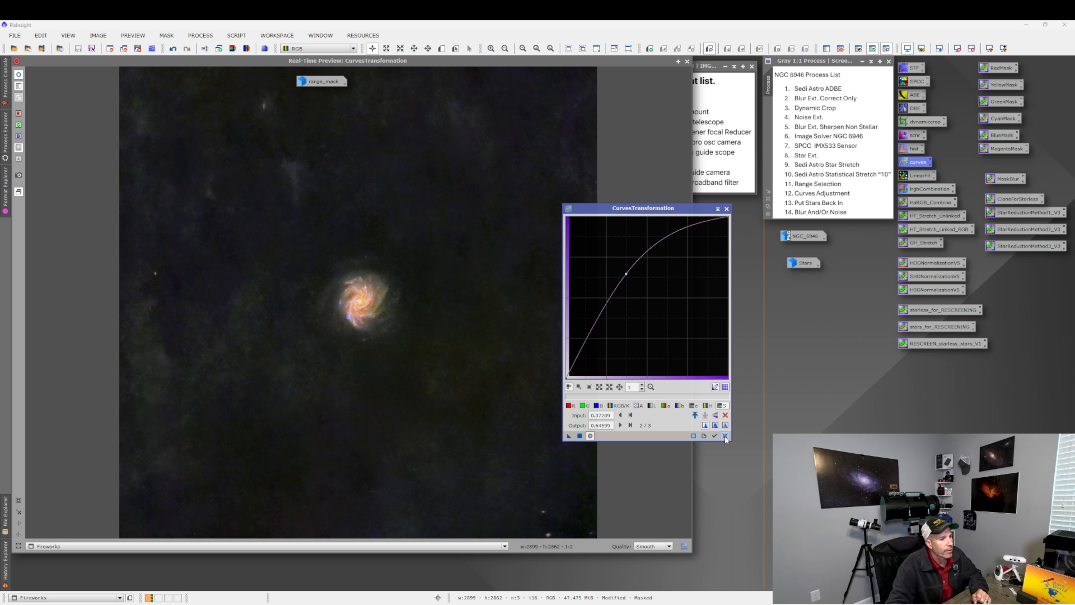
left_click(725, 436)
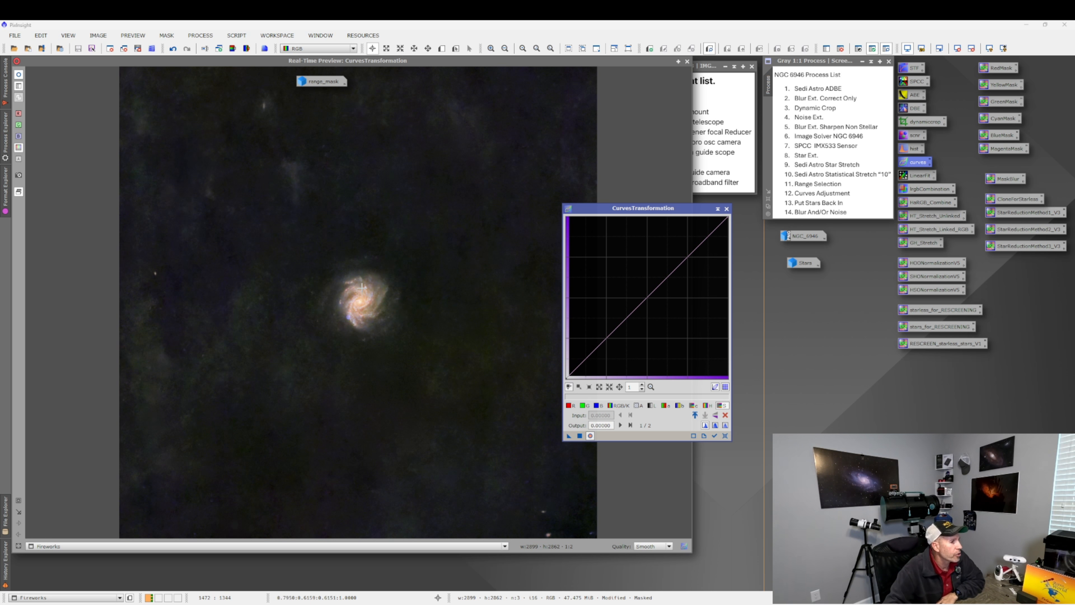
Zoom the preview onto the galaxy and try lifting the red curve slightly, then reset the curves.
left_click(19, 501)
left_click_drag(275, 241, 447, 378)
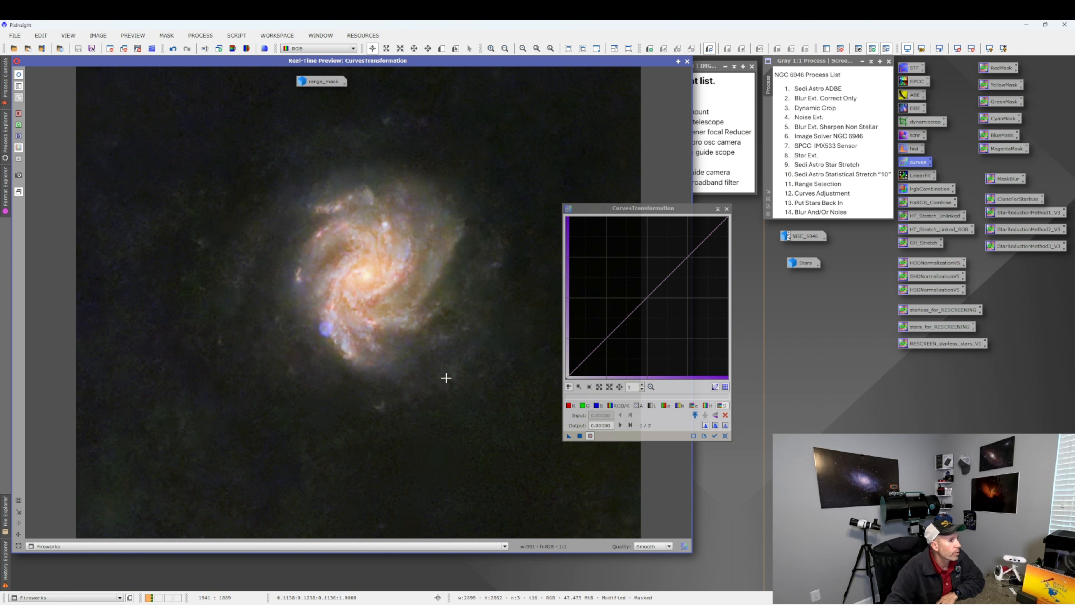
left_click(569, 406)
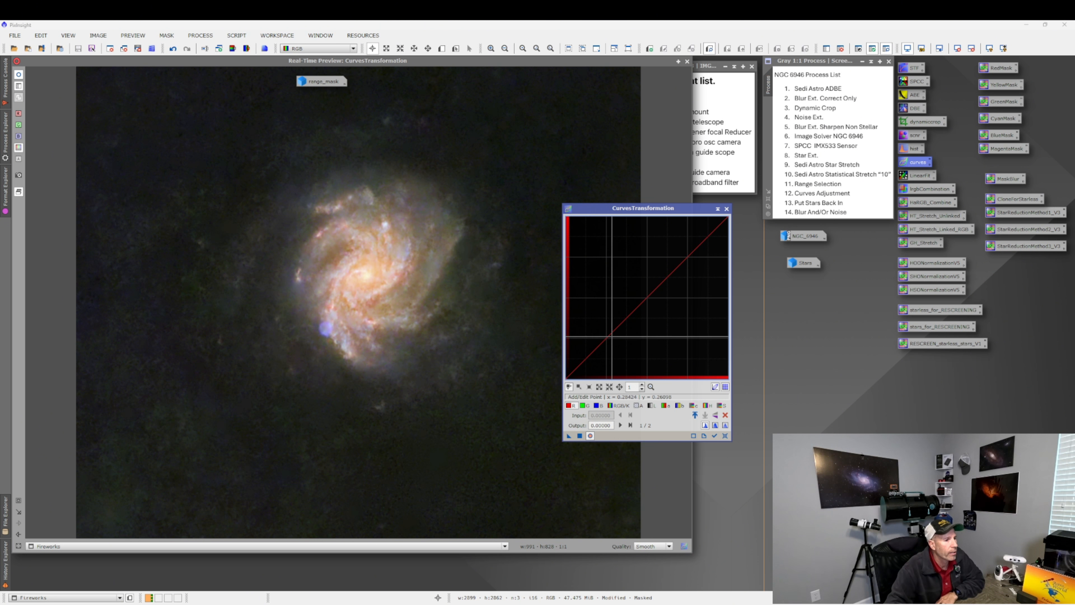
left_click_drag(608, 338, 604, 333)
left_click(725, 436)
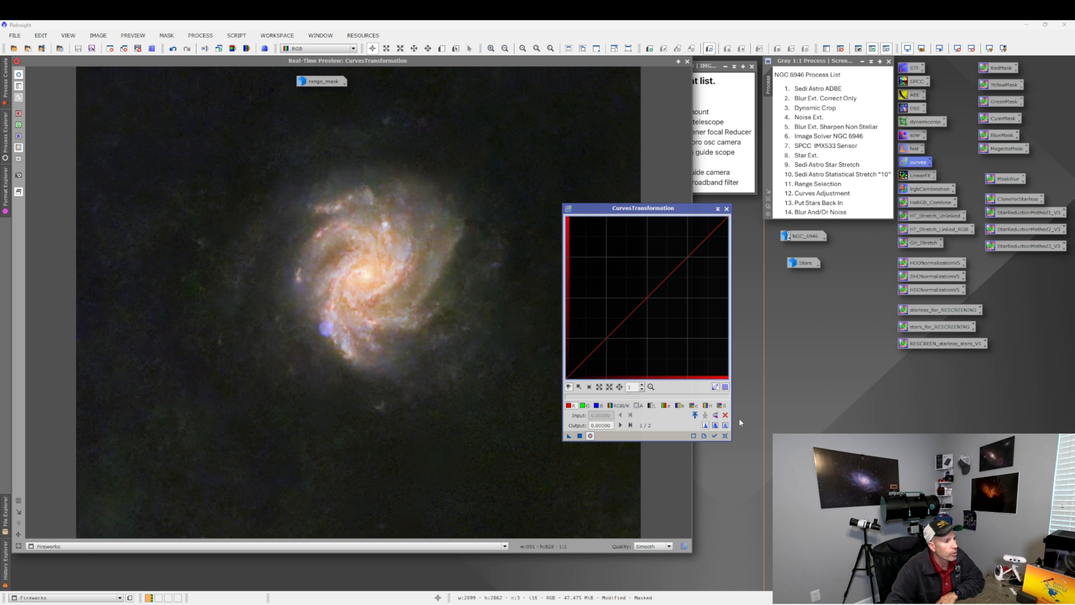
Try raising the saturation curve through about 0.47 input, 0.55 output, compare with the full view, then reset.
left_click(694, 406)
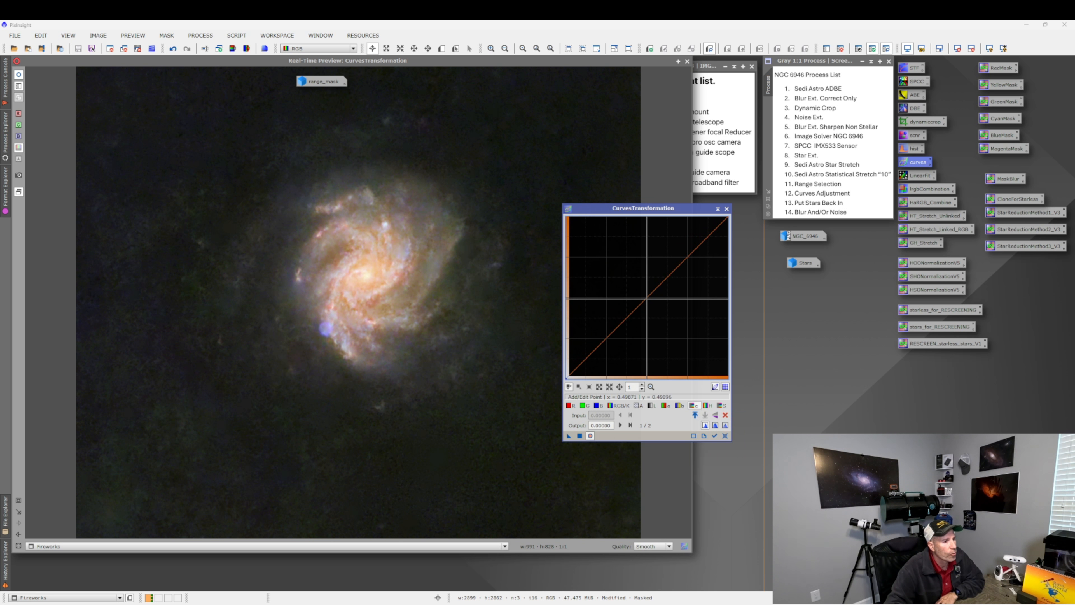
left_click(646, 298)
mouse_move(646, 298)
left_mouse_down()
mouse_move(620, 272)
mouse_move(646, 291)
left_mouse_up()
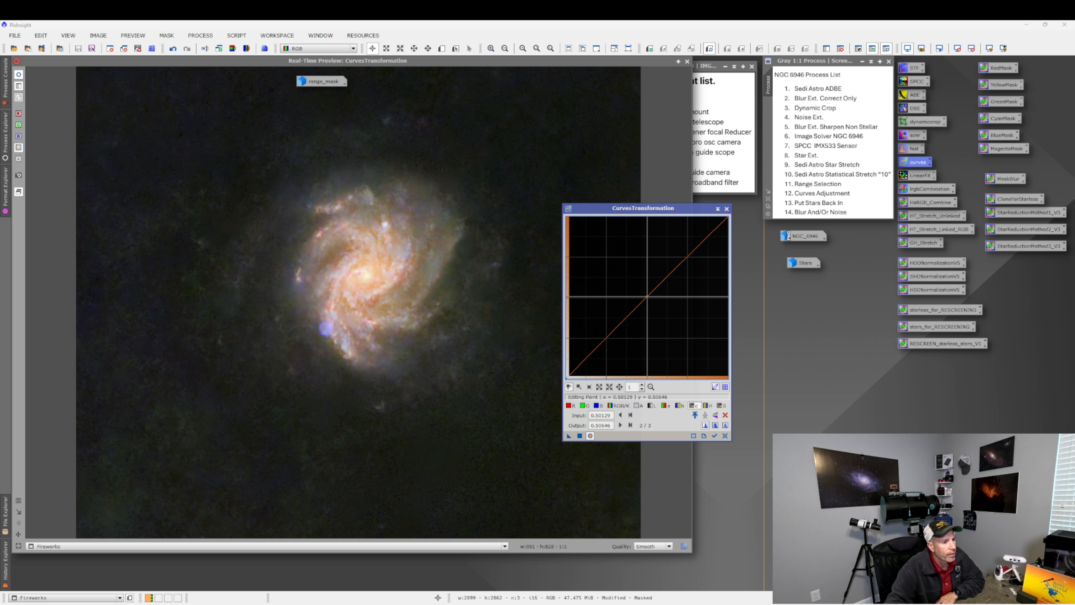
left_click_drag(645, 291, 642, 289)
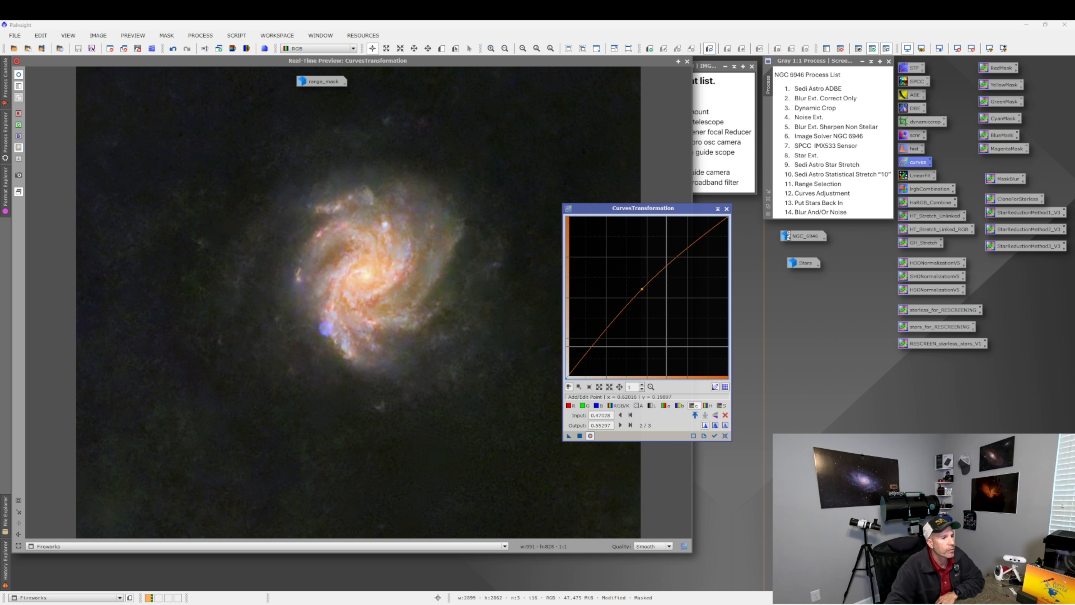
left_click(579, 436)
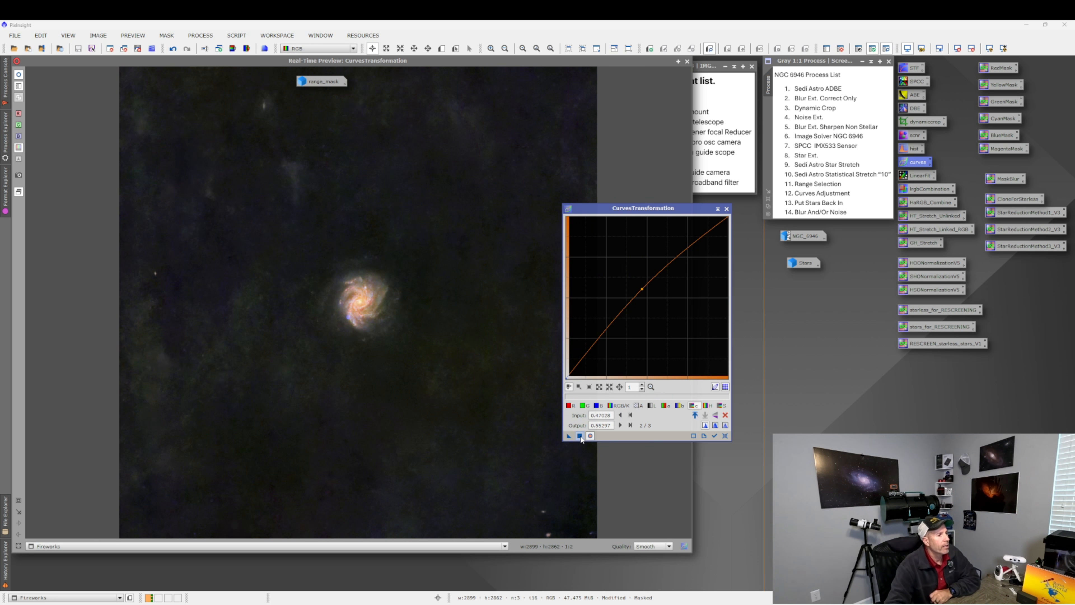
left_click(724, 439)
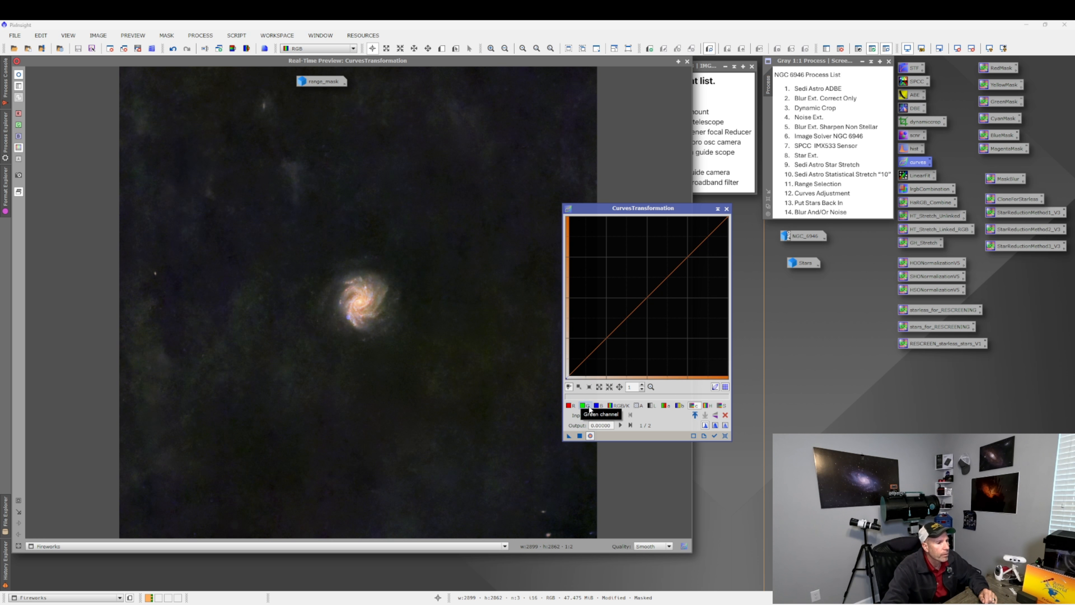
Zoom the preview onto the galaxy and try raising the blue curve slightly, then reset the curves.
left_click(20, 502)
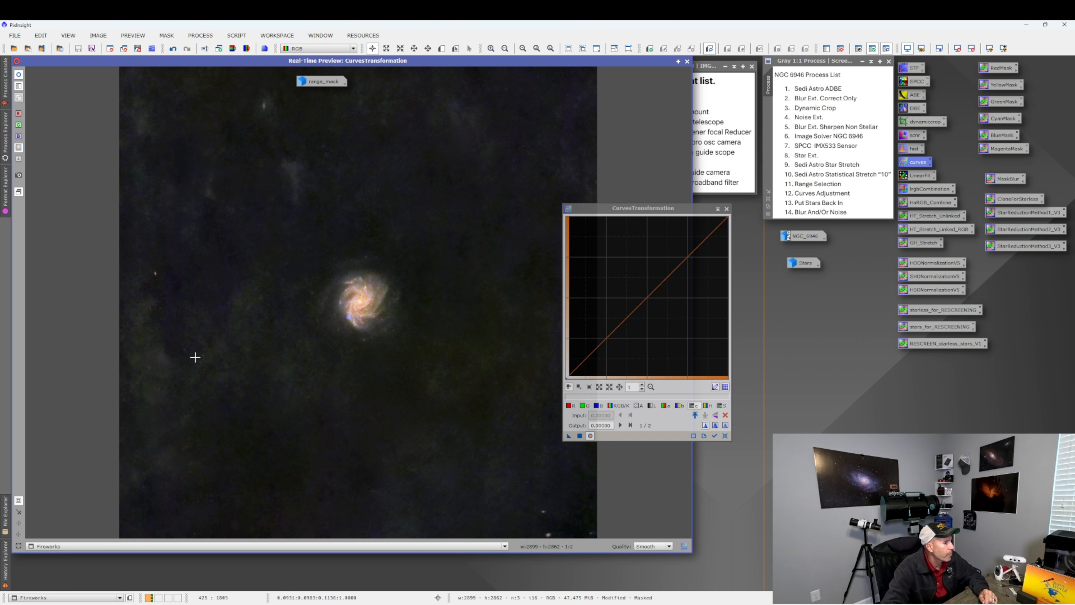
left_click_drag(283, 235, 436, 371)
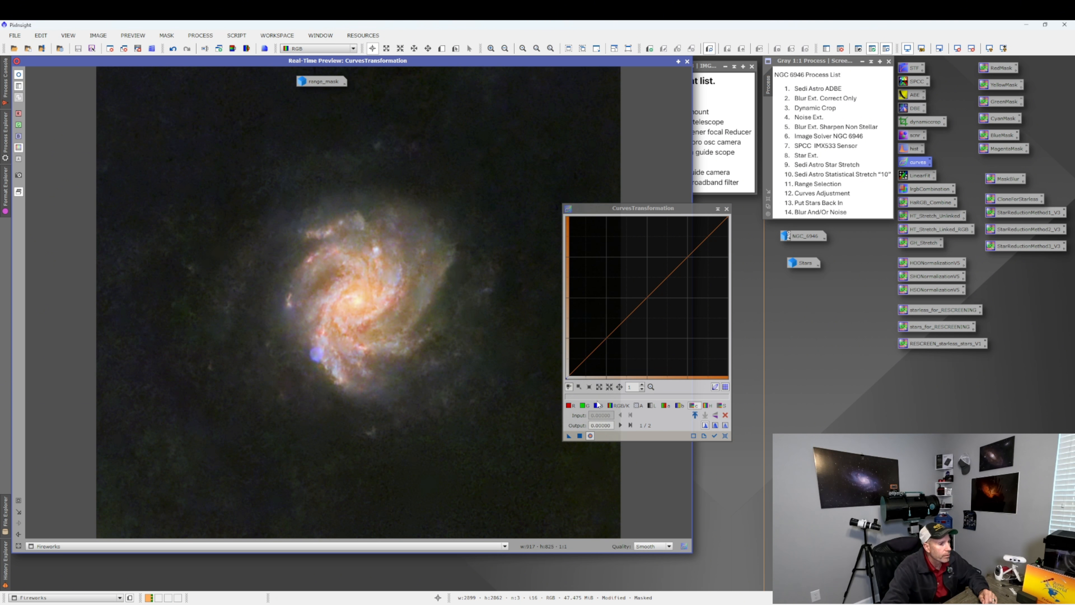
left_click(598, 404)
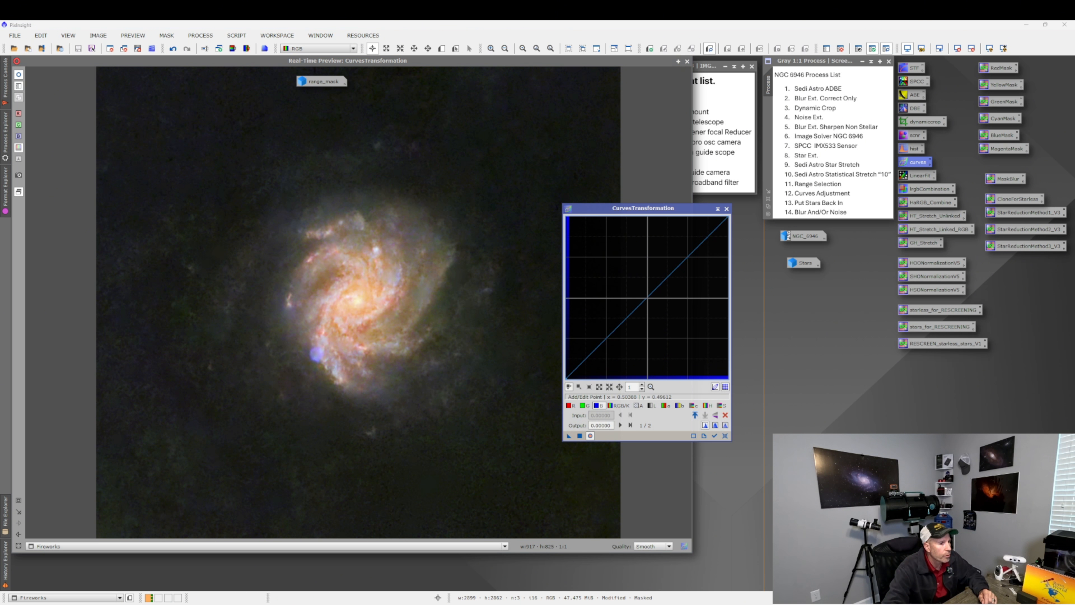
mouse_move(648, 299)
left_mouse_down()
mouse_move(636, 285)
mouse_move(641, 297)
left_mouse_up()
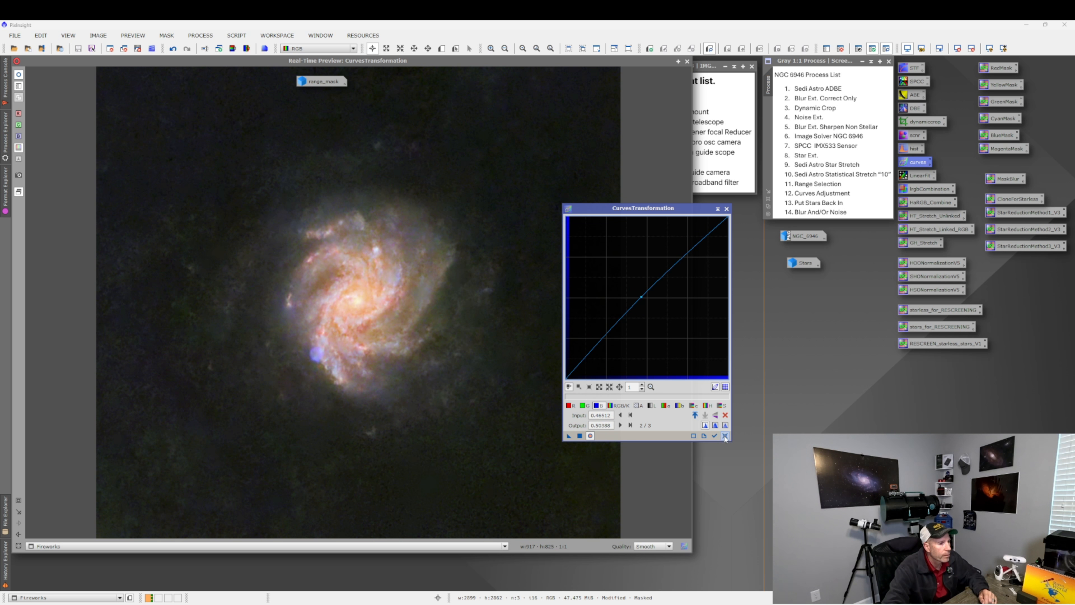
left_click(725, 436)
Try lowering the green curve to about 0.24 input, 0.21 output, compare, then close CurvesTransformation and the real-time preview.
left_click(584, 406)
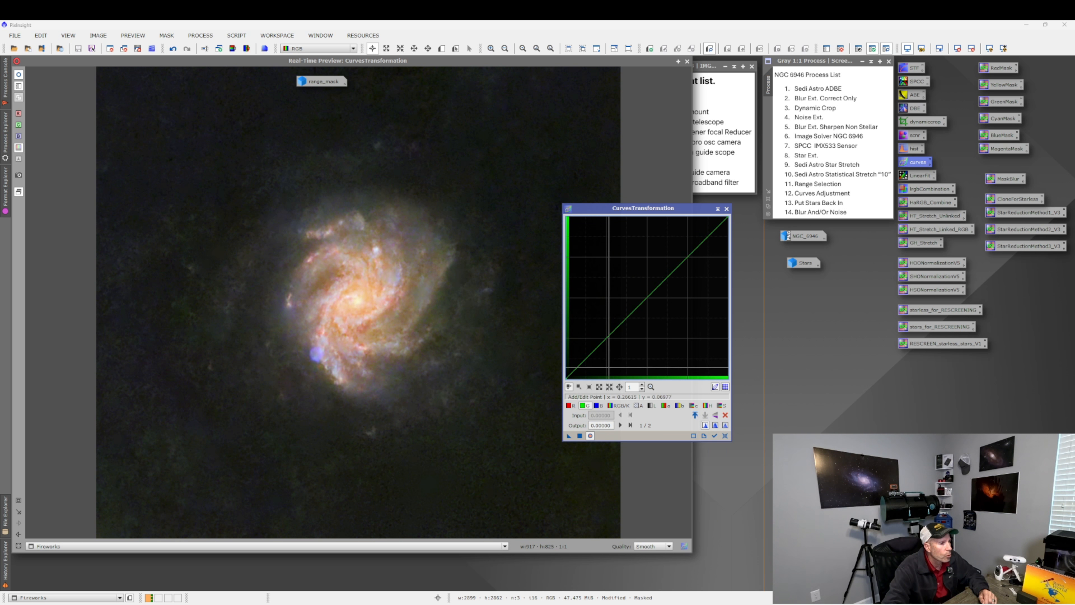
left_click_drag(623, 323, 621, 328)
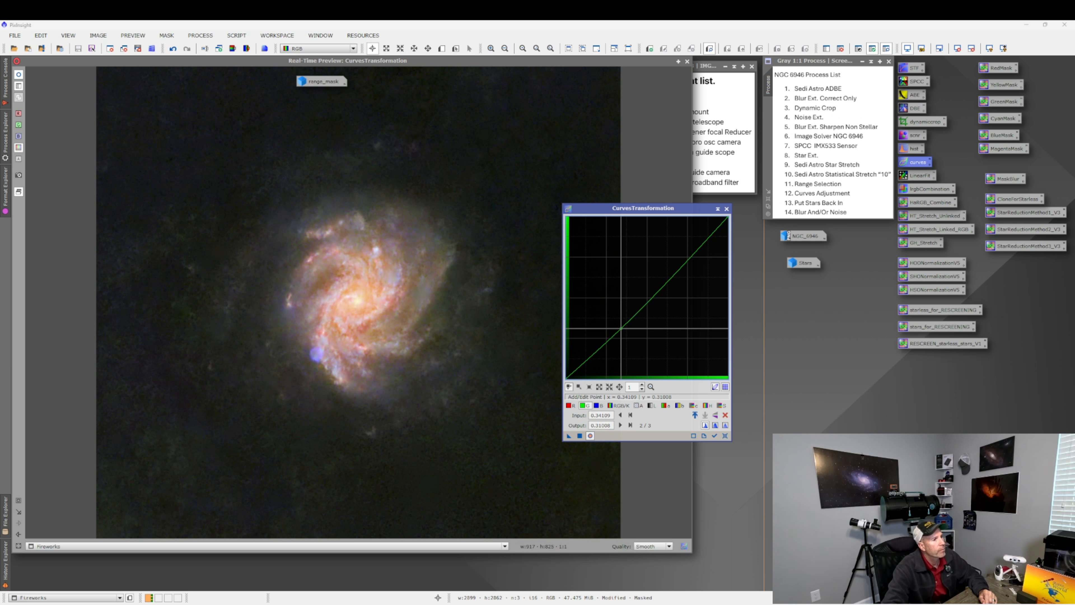
left_click(579, 436)
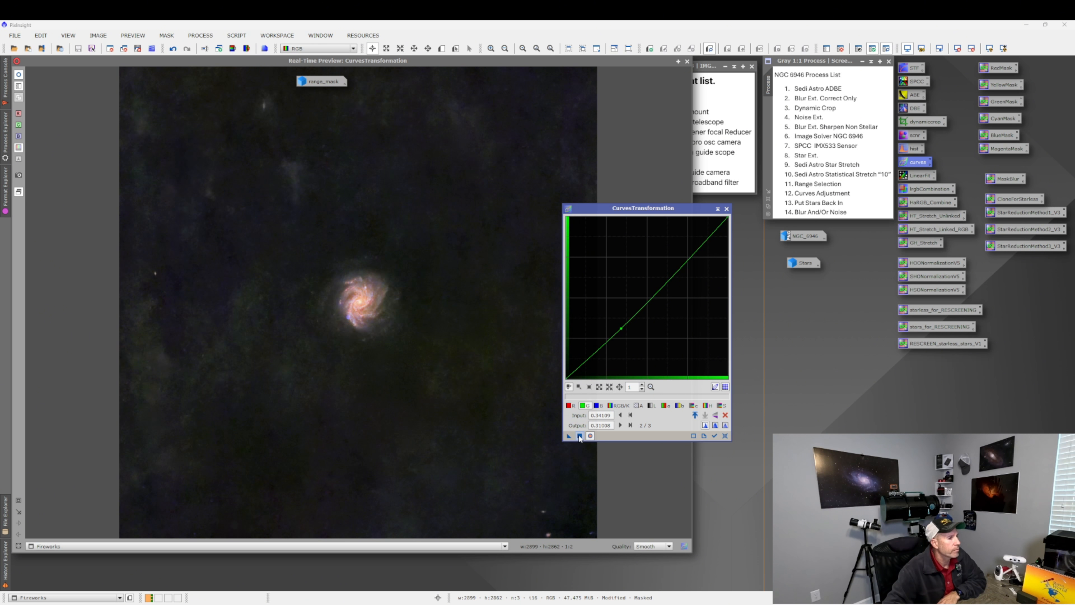
left_click(727, 210)
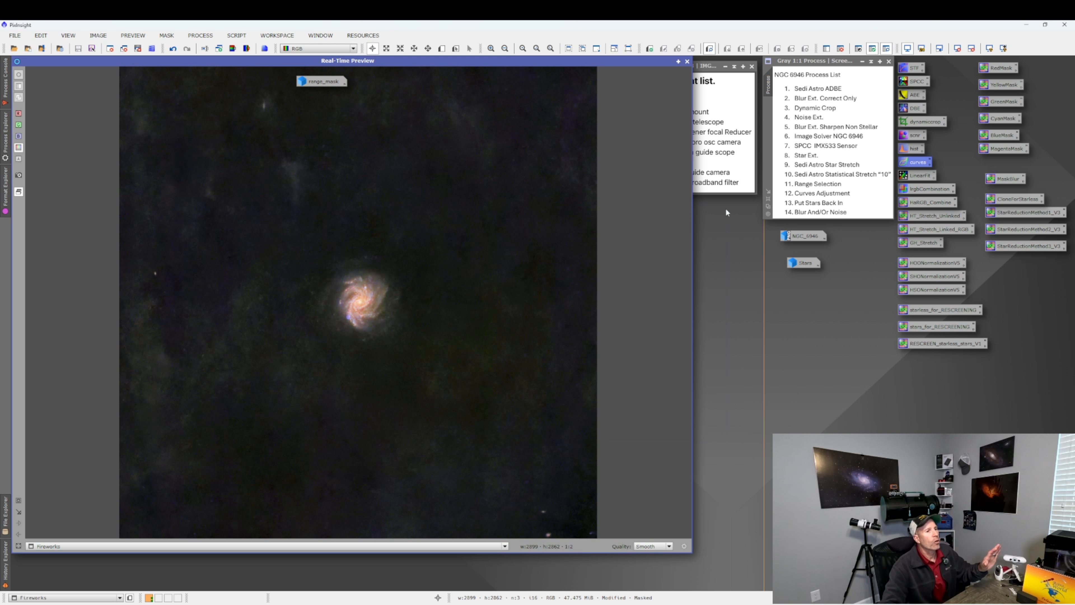
left_click(687, 61)
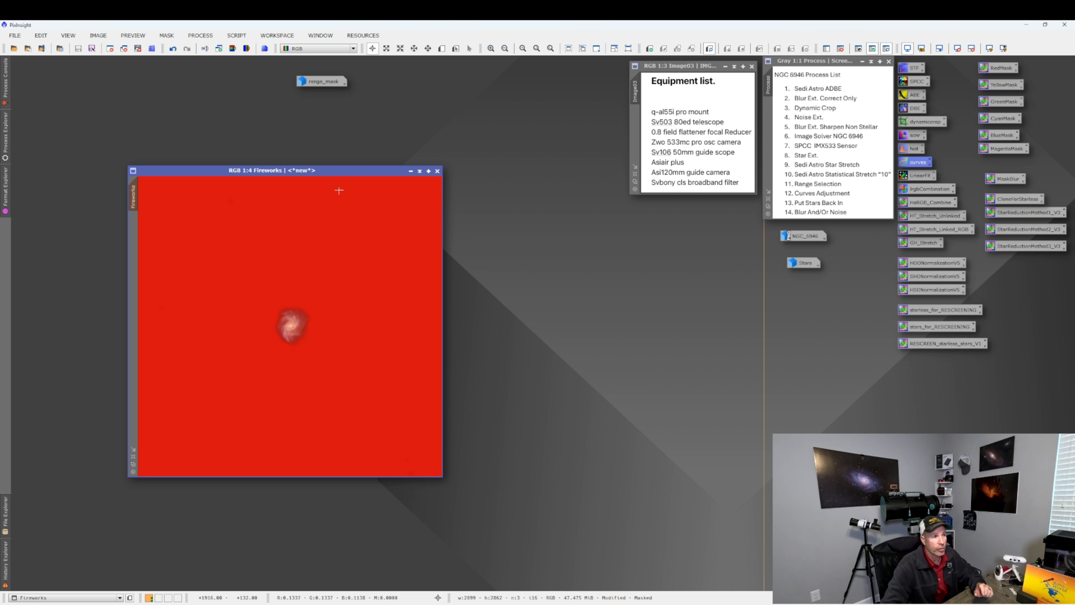
Invert the range mask on the Fireworks image.
left_click(167, 36)
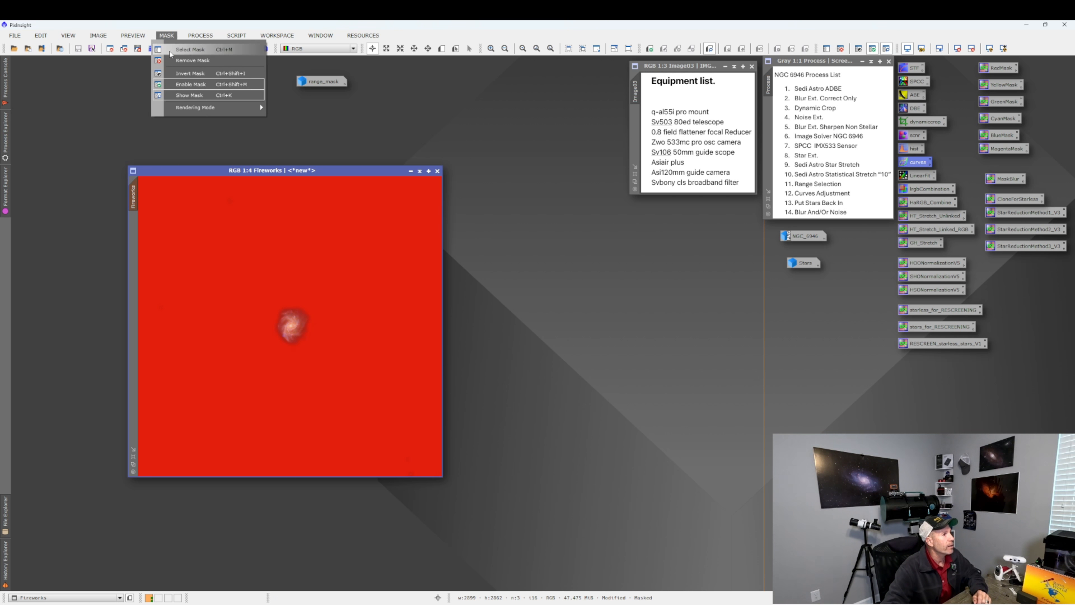
left_click(178, 72)
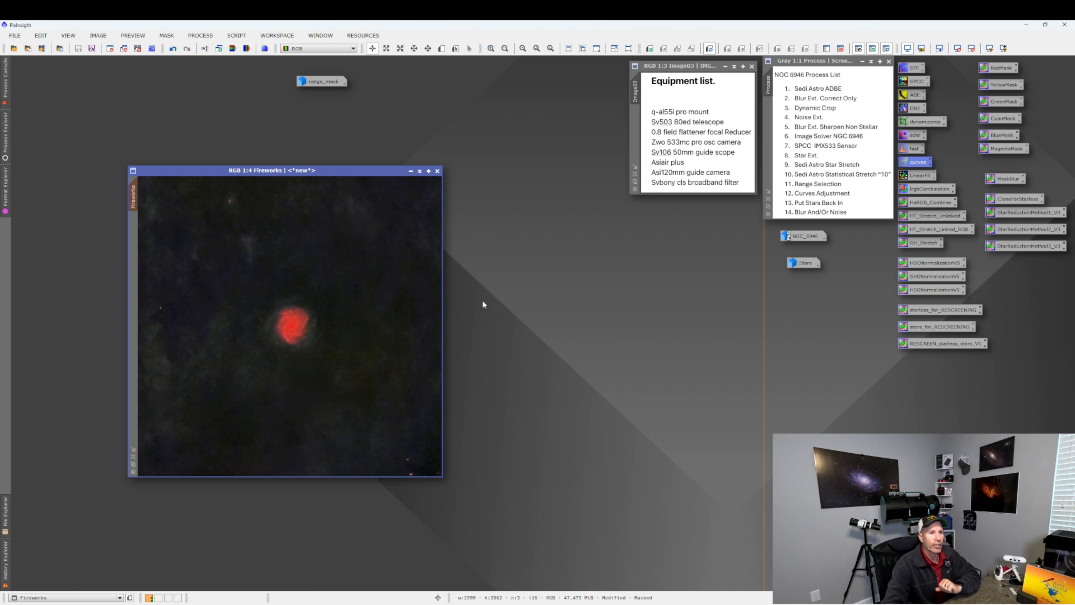
Apply an S-shaped RGB/K curve with a point lowered to about 0.27 input, 0.18 output and one raised near 0.76 input, then reset and close.
double_click(919, 164)
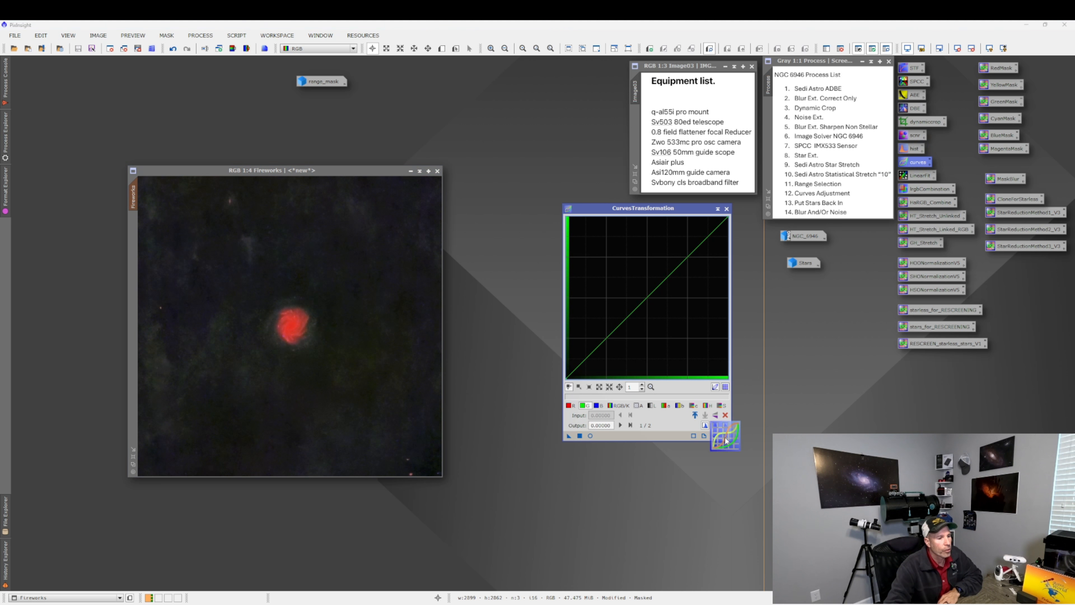
left_click(591, 436)
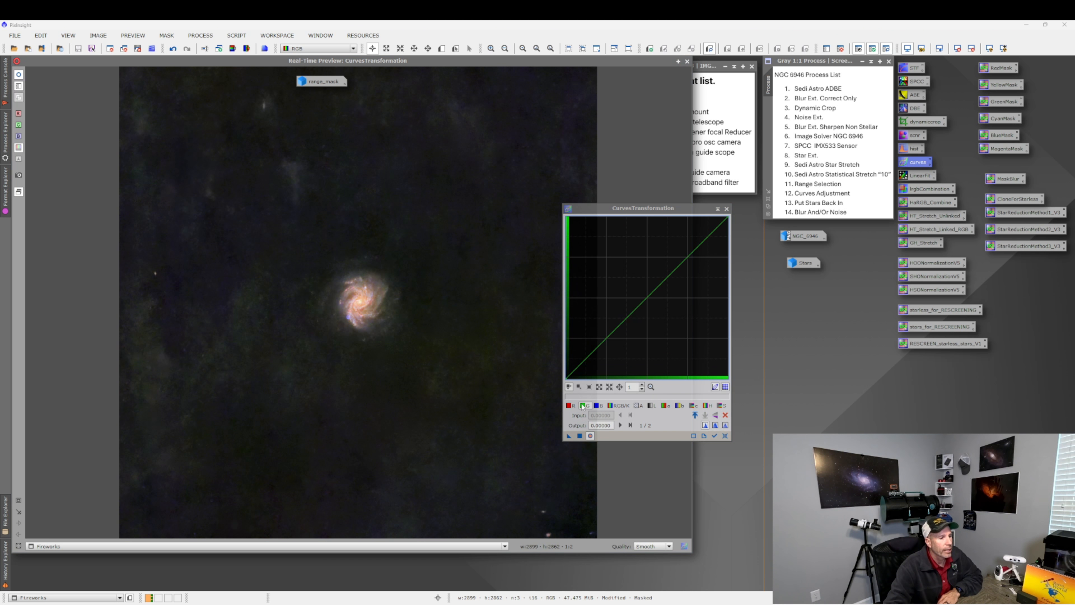
left_click(614, 406)
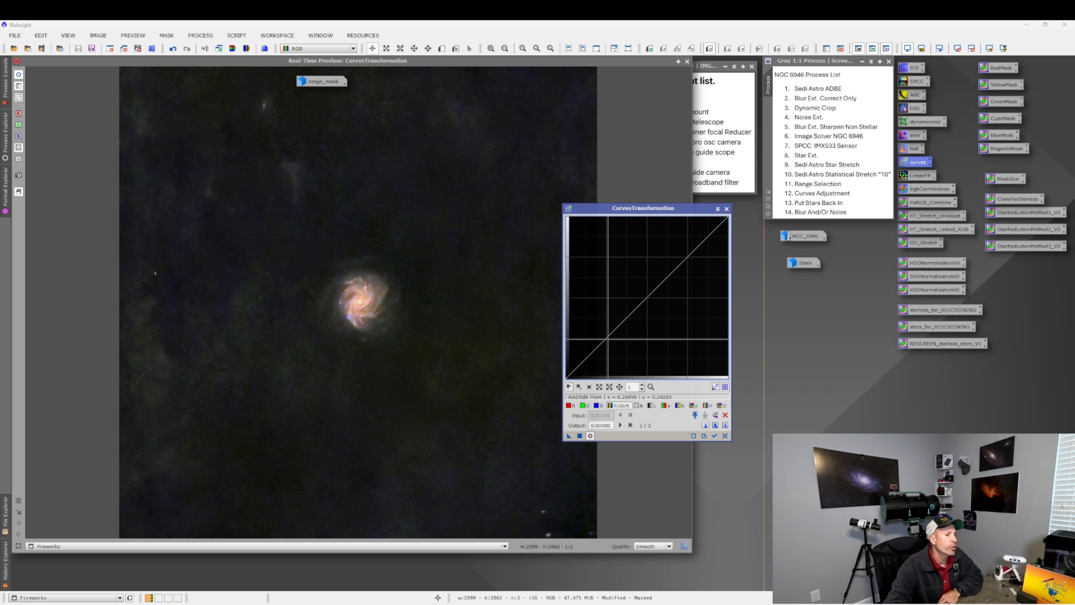
left_click(607, 339)
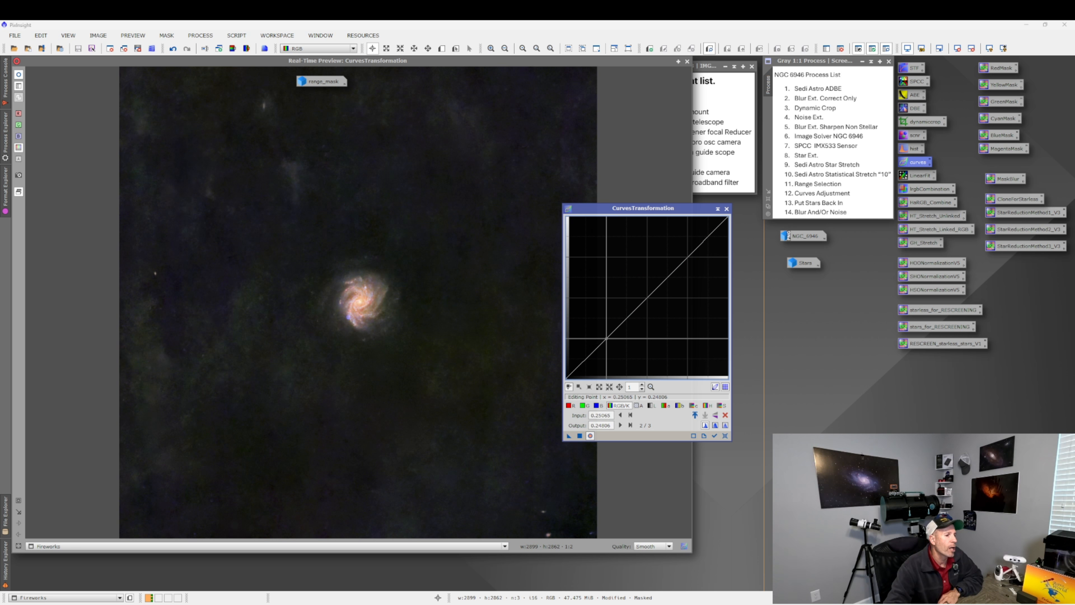
left_click_drag(606, 338, 621, 363)
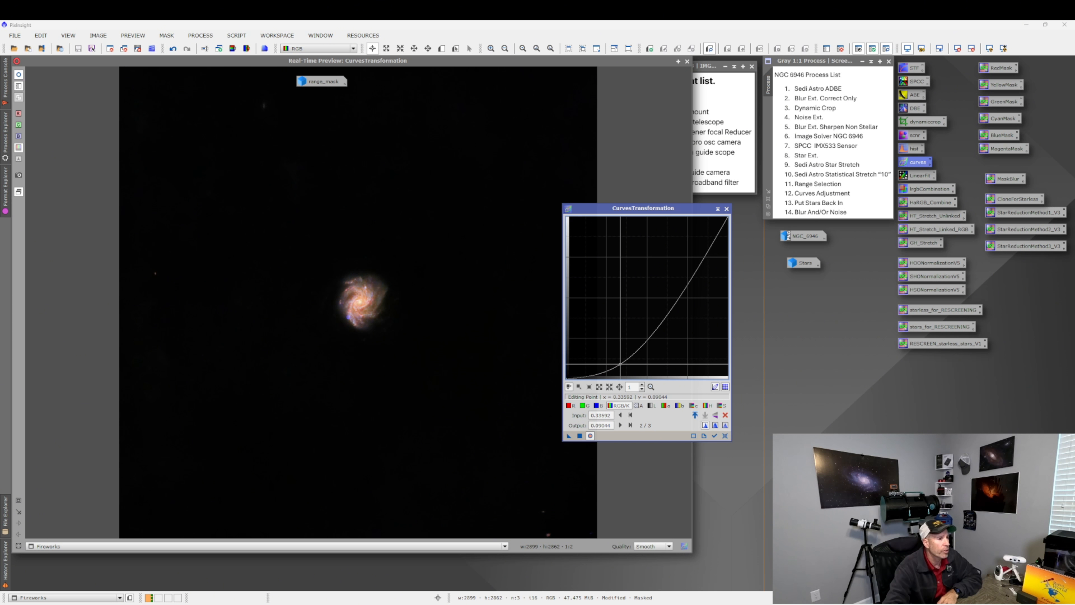
mouse_move(619, 362)
left_mouse_down()
mouse_move(603, 340)
mouse_move(608, 351)
left_mouse_up()
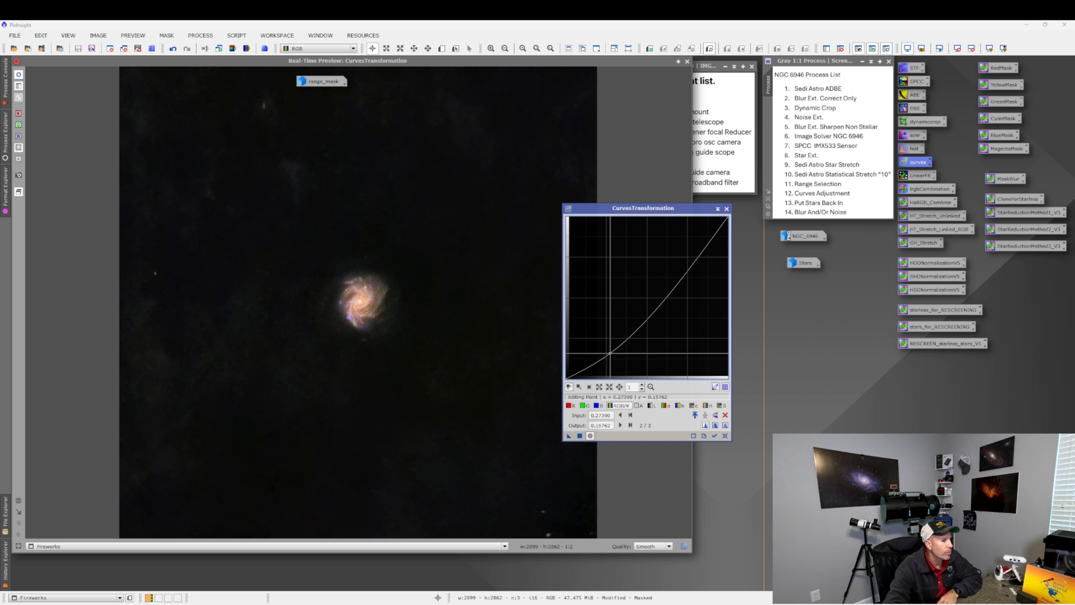
left_click_drag(608, 351, 606, 348)
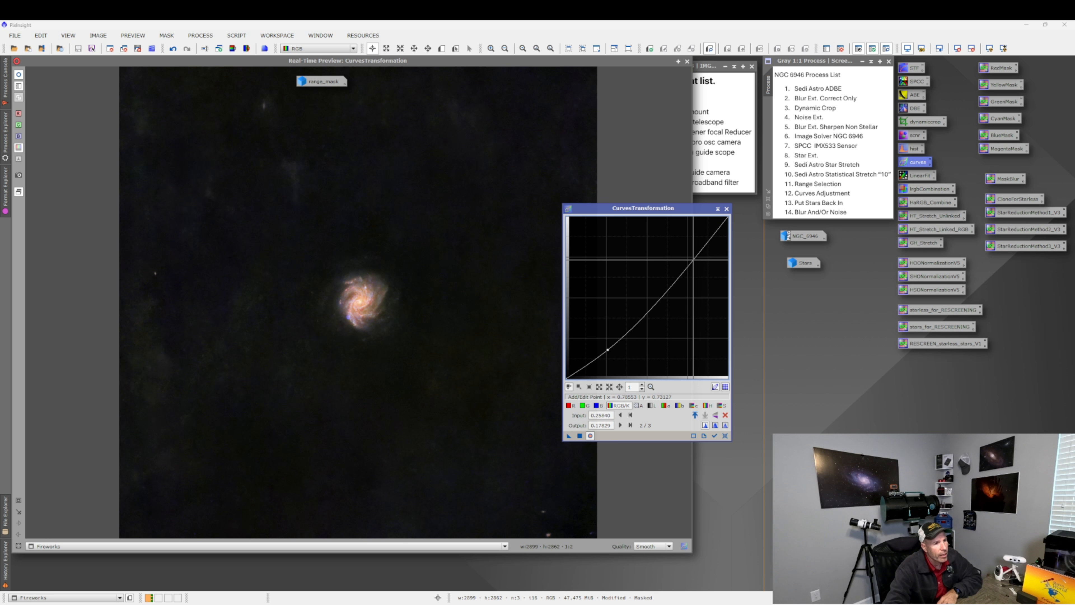
mouse_move(692, 259)
left_mouse_down()
mouse_move(674, 235)
mouse_move(685, 244)
left_mouse_up()
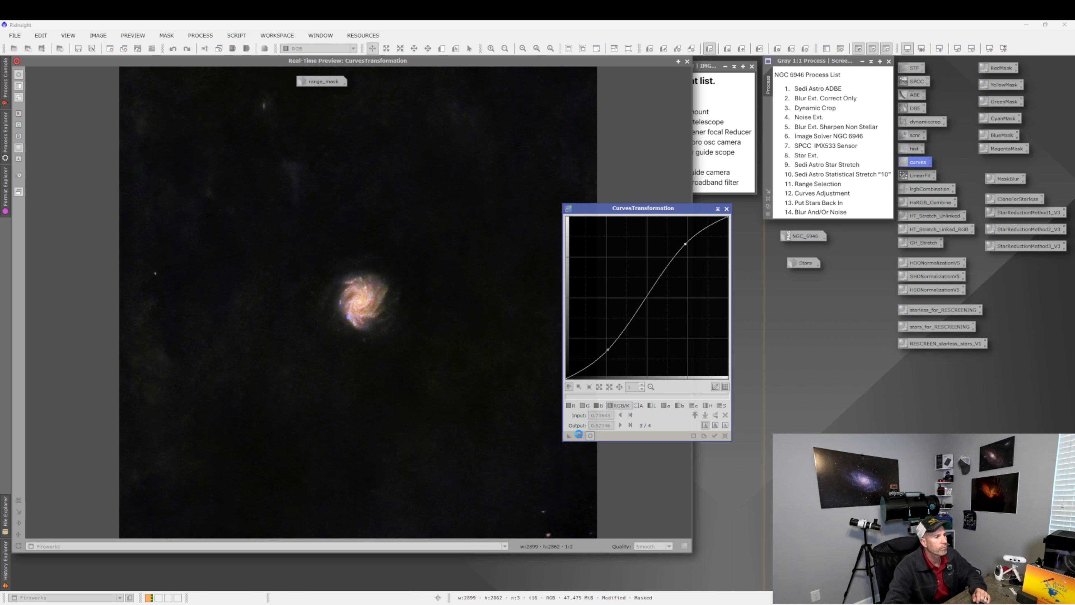
left_click(725, 436)
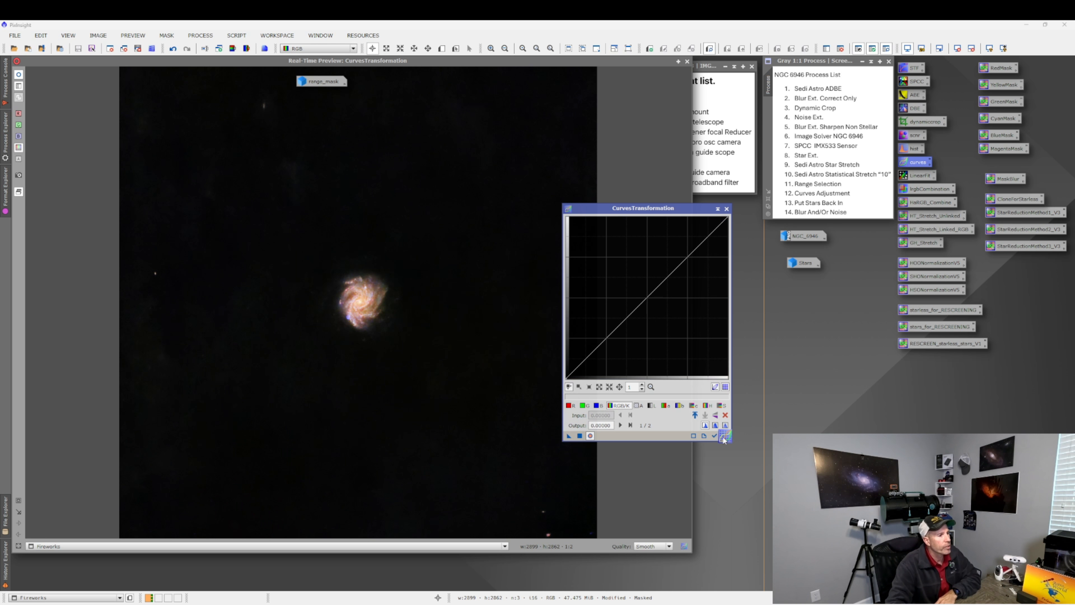
left_click(726, 209)
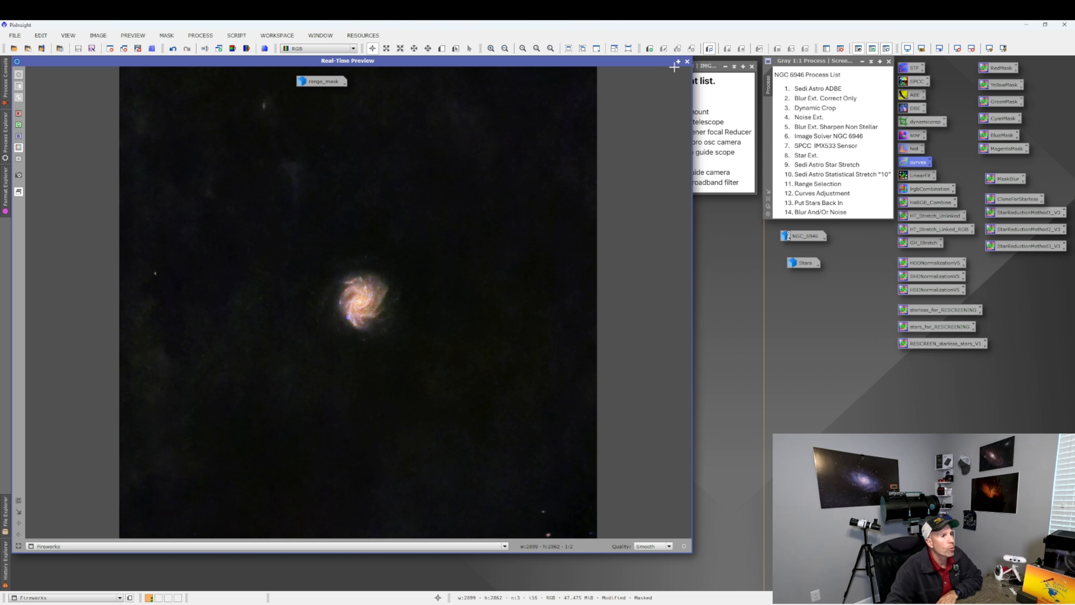
Close the real-time preview and the range mask window, removing the mask from the Fireworks image.
left_click(687, 62)
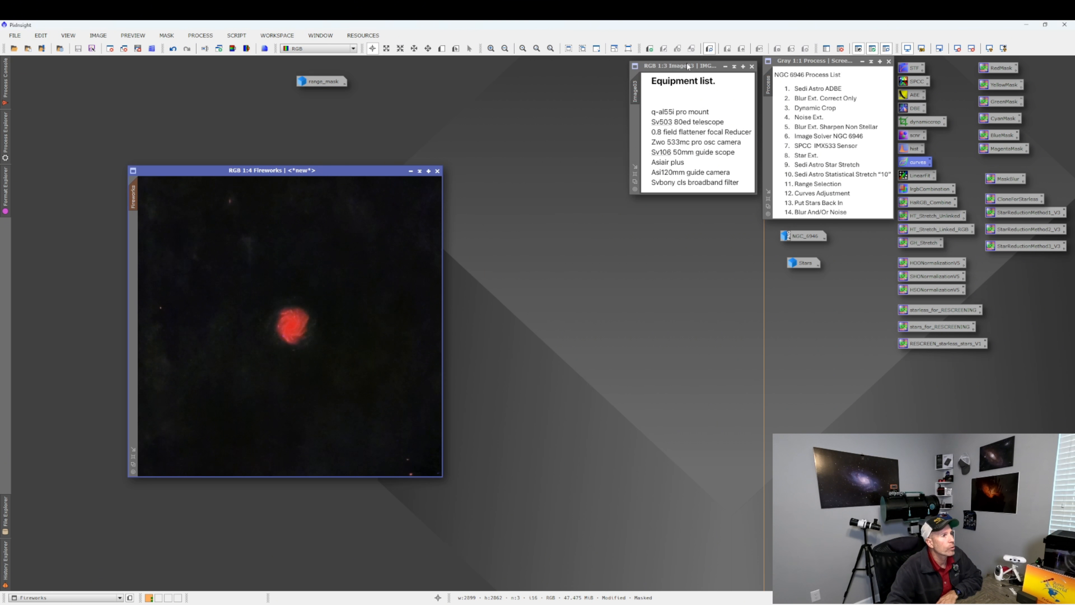
double_click(313, 85)
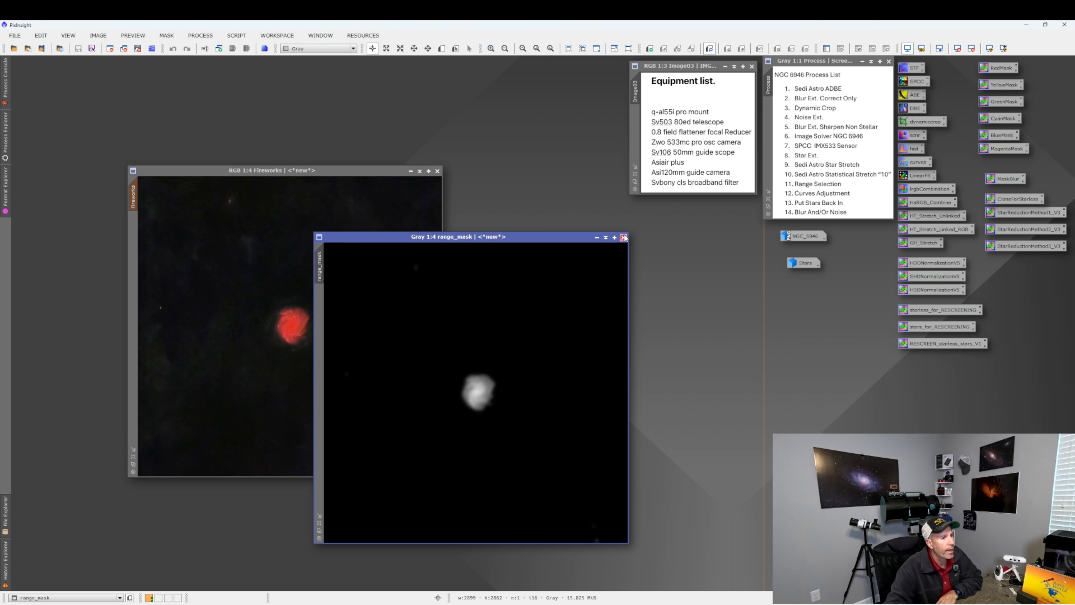
left_click(624, 237)
left_click(565, 337)
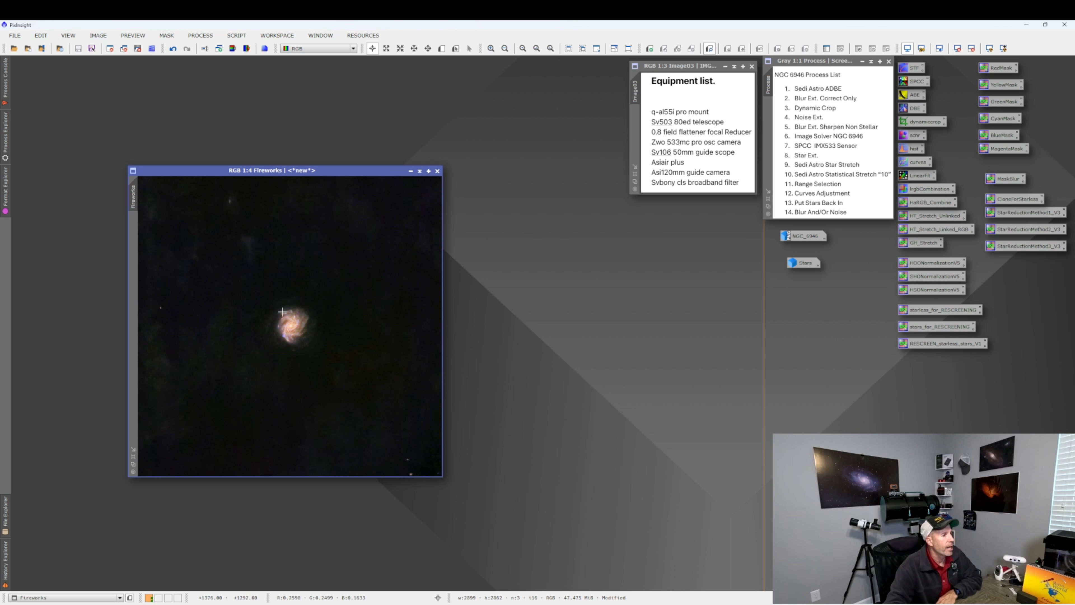
Open the Stars image alongside the Fireworks image.
scroll(321, 327, "up", 3)
scroll(320, 327, "down", 3)
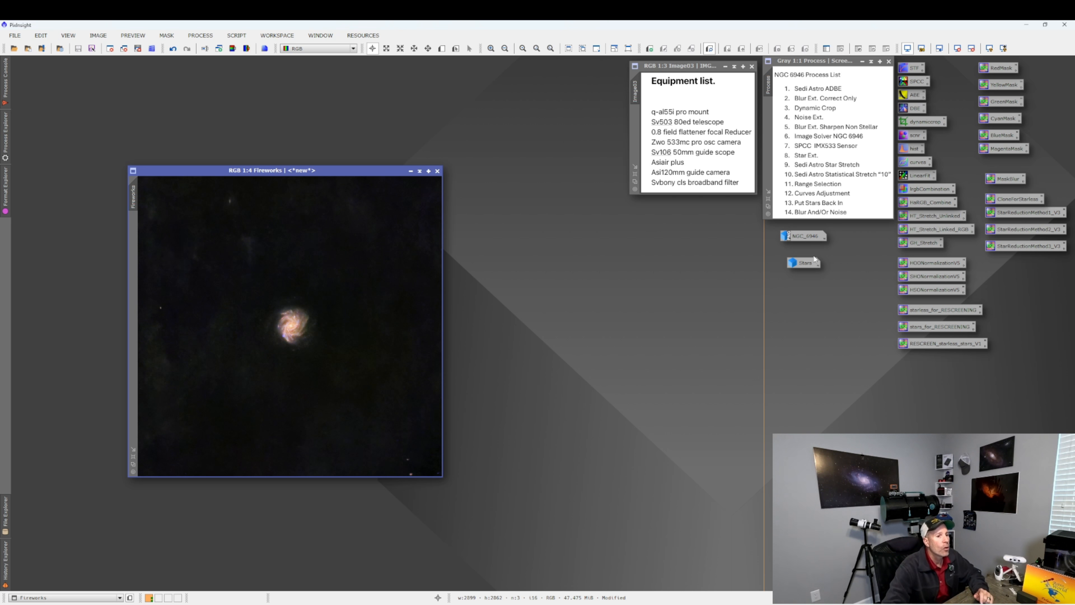
double_click(805, 264)
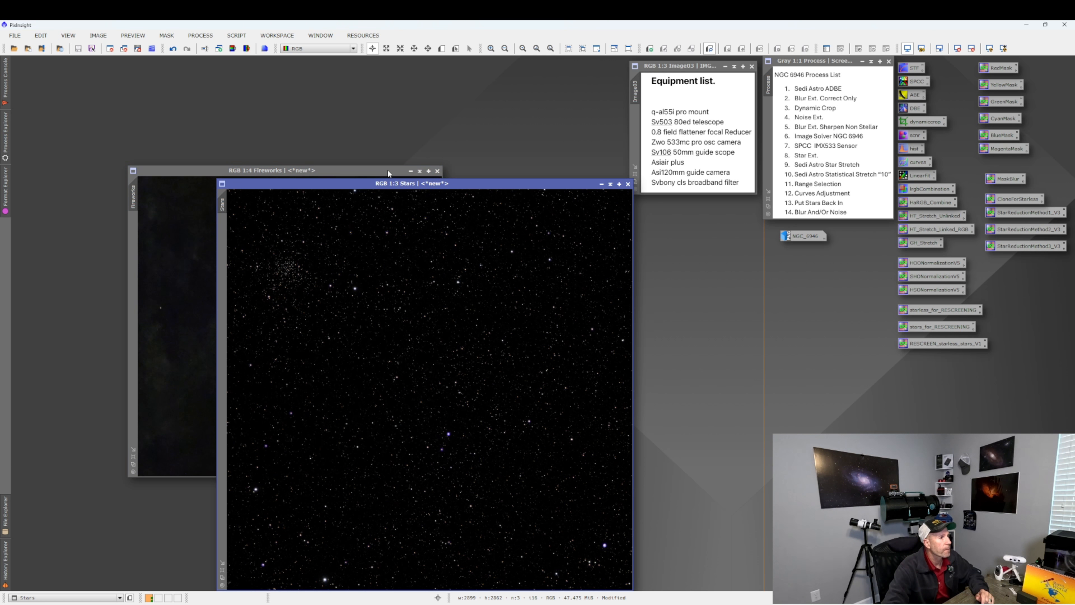
left_click_drag(387, 169, 379, 111)
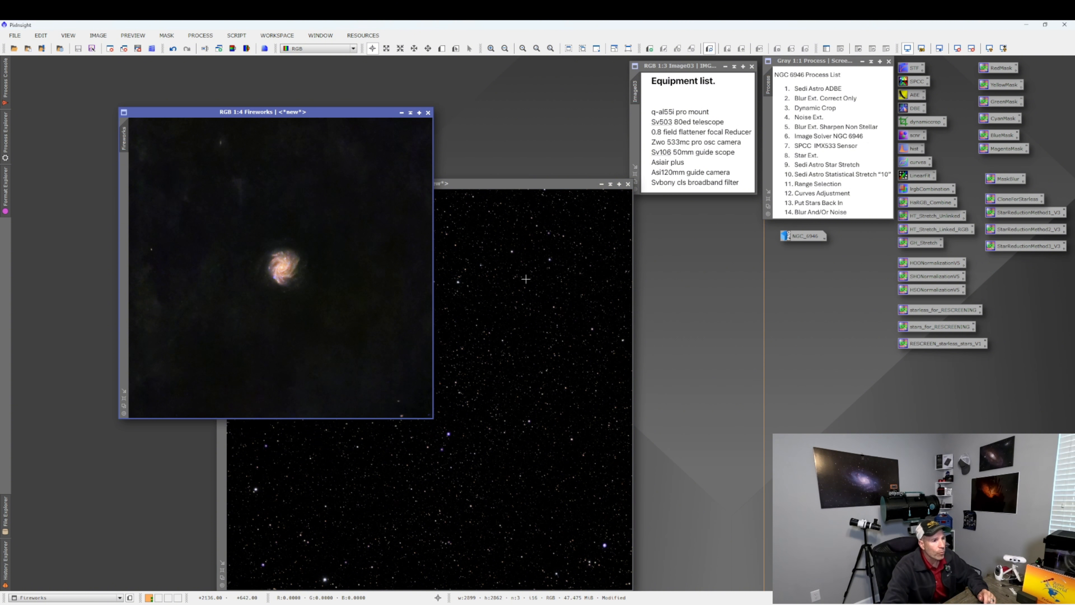
Apply the starless_for_RESCREENING PixelMath to the Fireworks image, then minimize the Fireworks window.
left_click(933, 311)
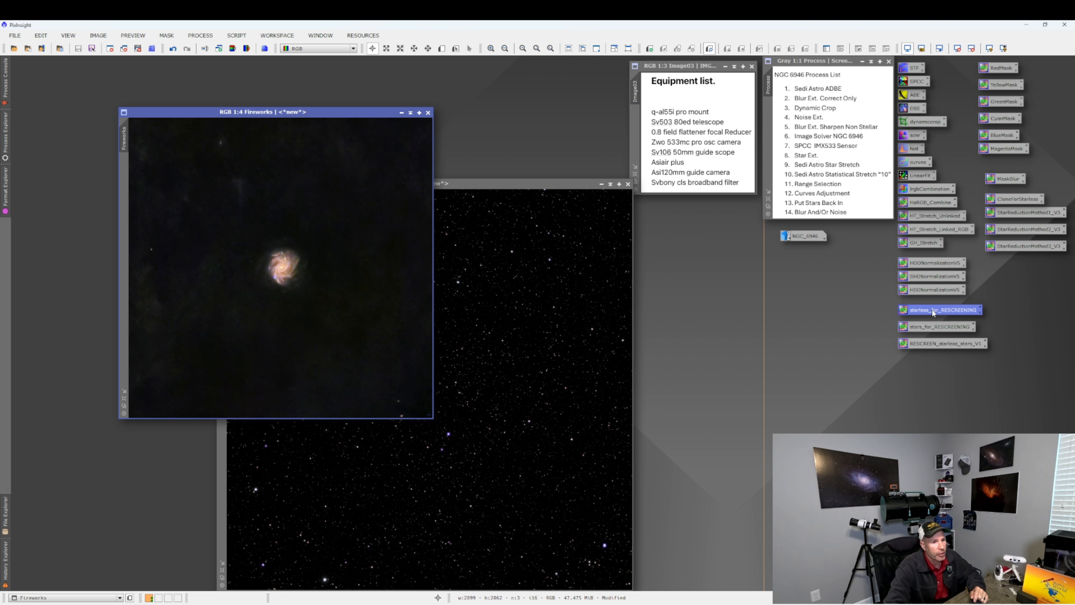
left_click_drag(933, 311, 273, 230)
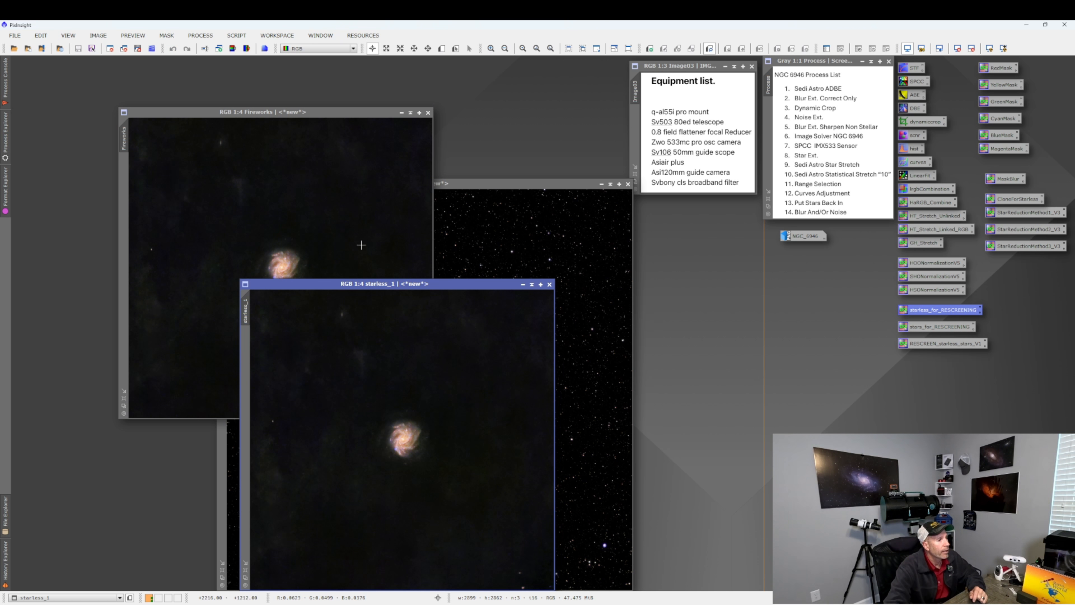
left_click(402, 112)
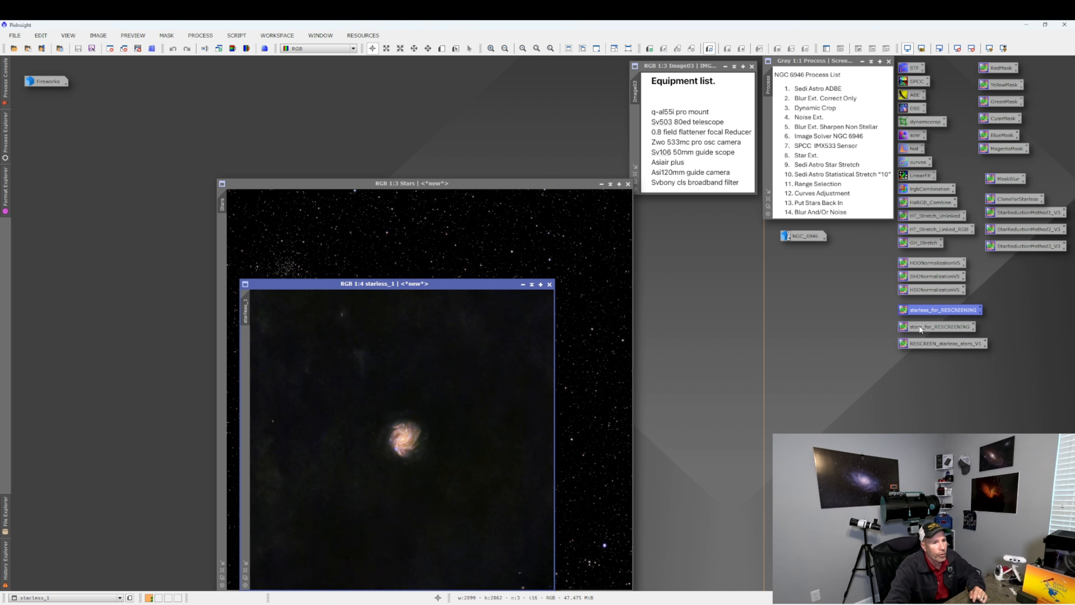
Apply the stars_for_RESCREENING PixelMath to the Stars image, then minimize the Stars window.
left_click_drag(921, 328, 469, 228)
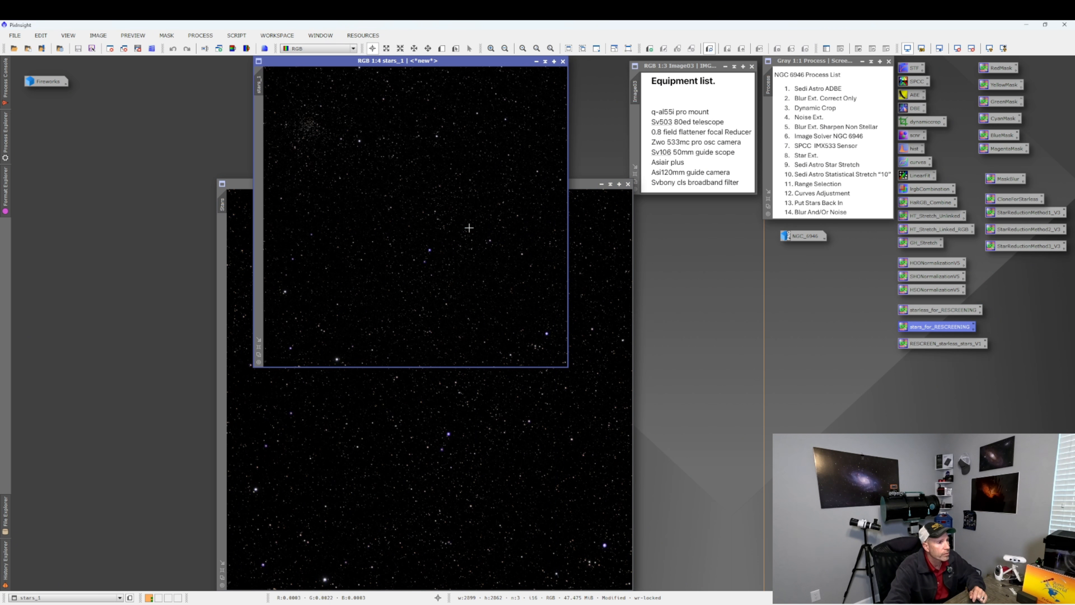
left_click(602, 184)
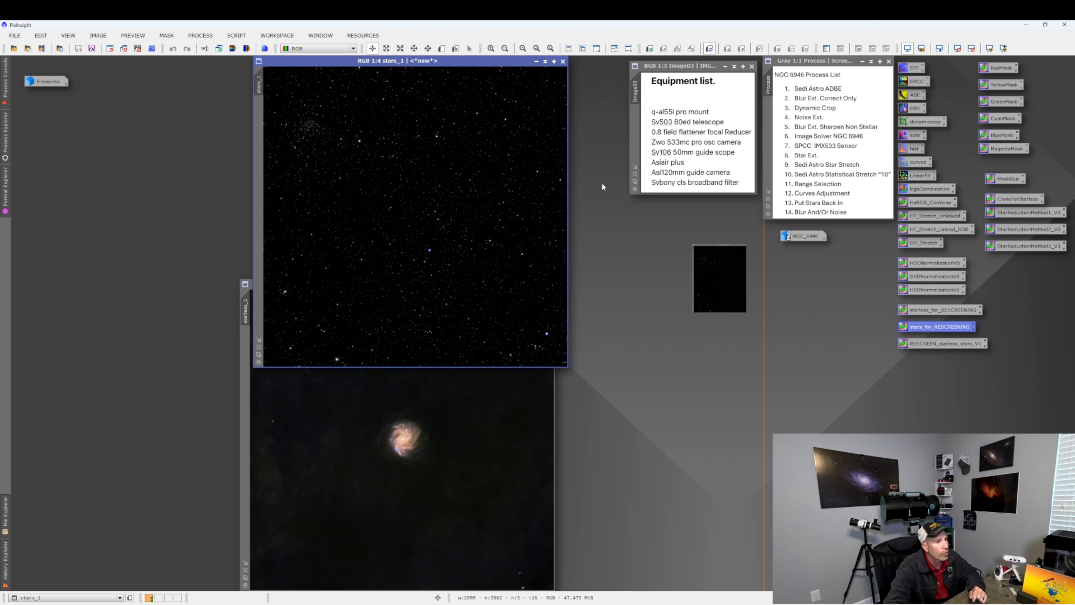
left_click_drag(800, 266, 38, 103)
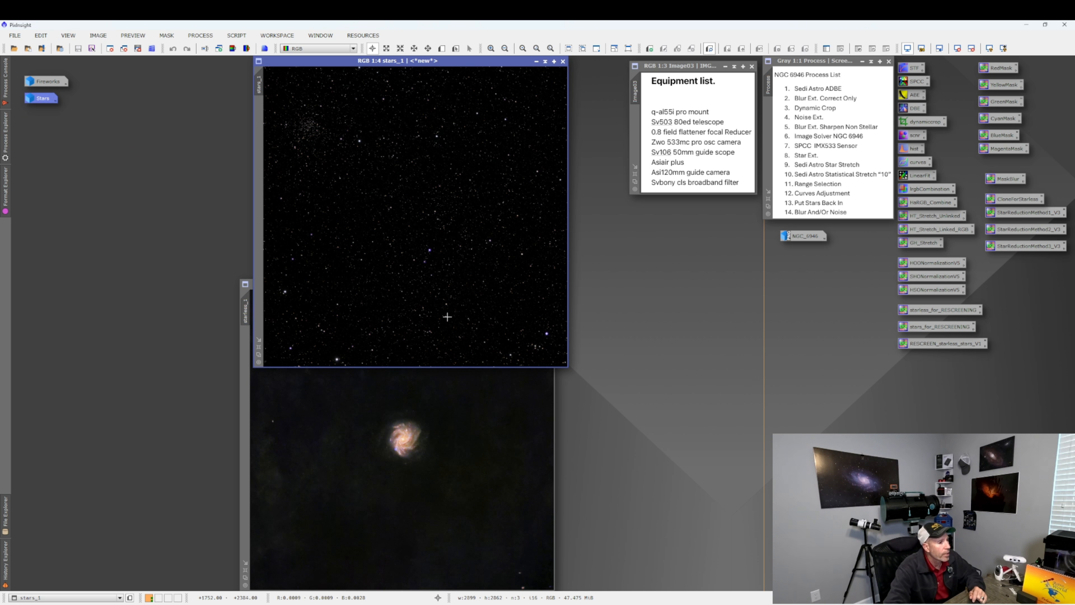
Combine the images with the RESCREEN_starless_stars_V2 PixelMath, then close the intermediate stars_1 and starless_1 windows.
left_click_drag(921, 345, 398, 415)
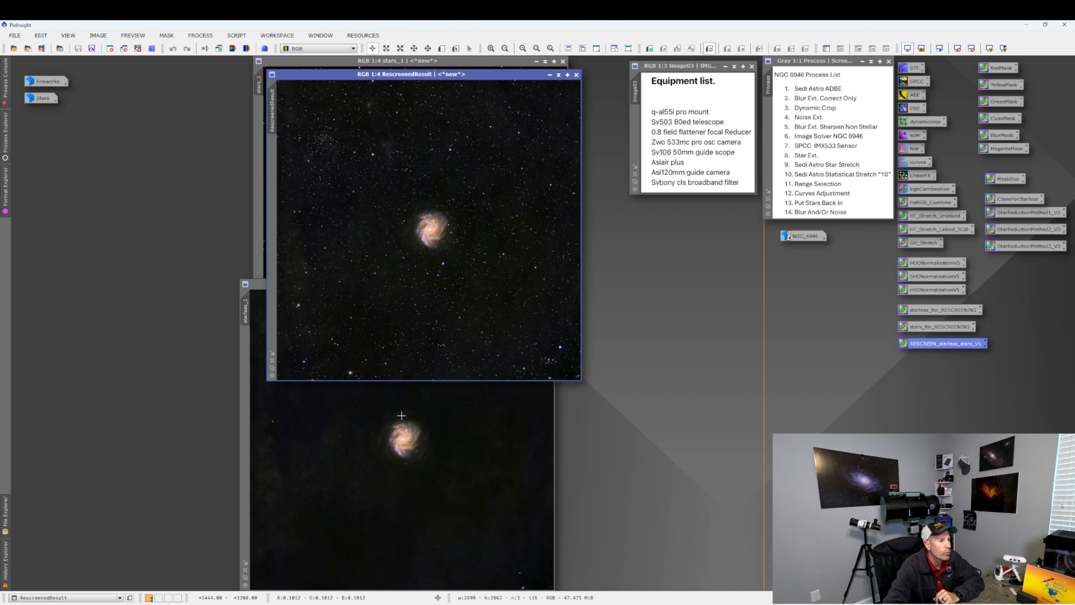
left_click(563, 62)
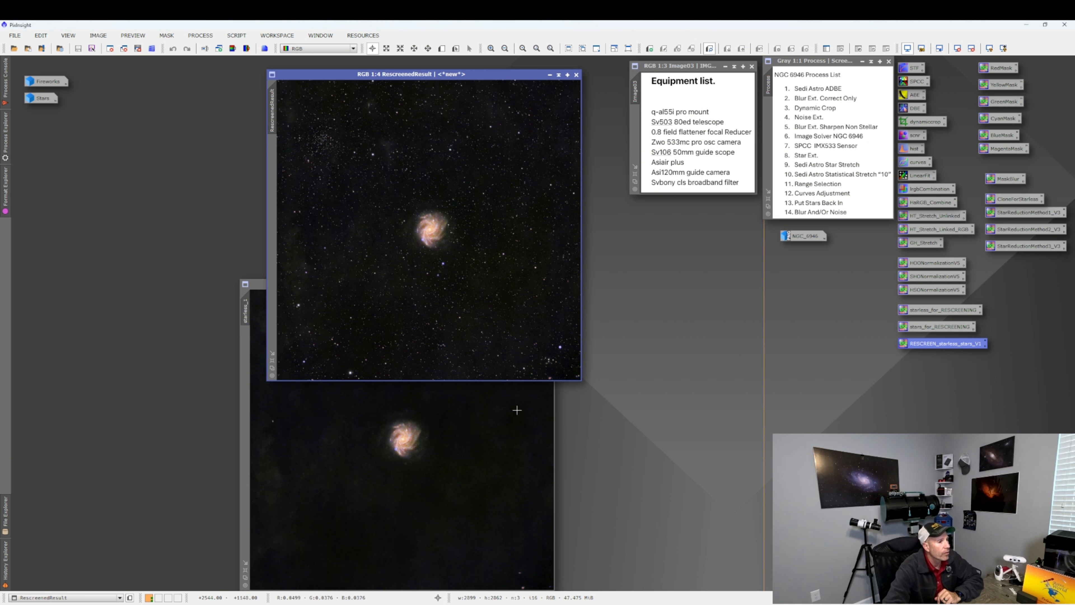
left_click(545, 327)
left_click(549, 284)
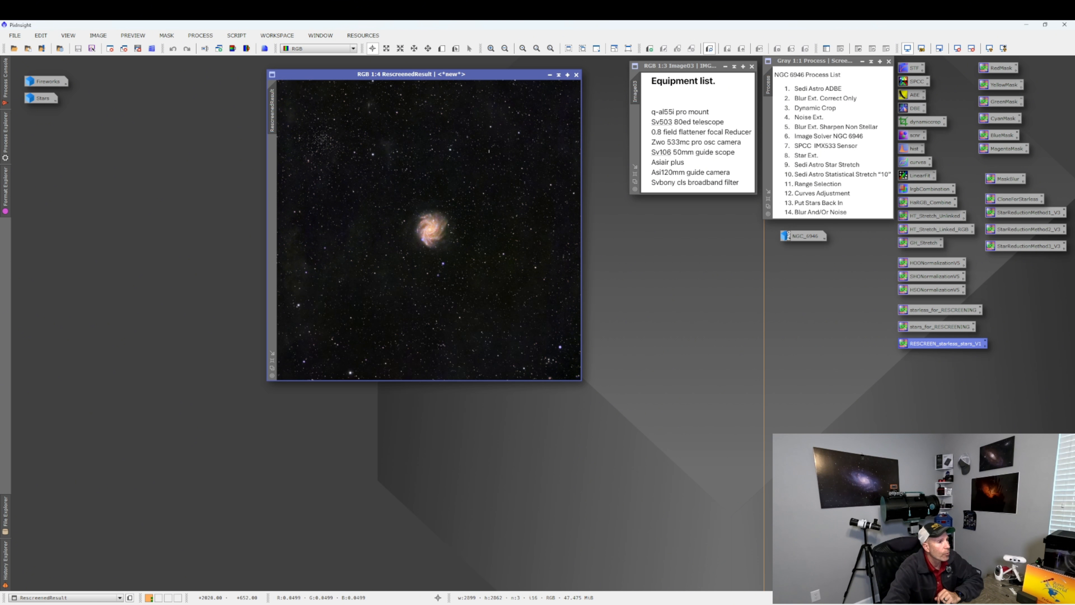
Run BlurXTerminator on RescreenedResult with Sharpen Stars 0.52, Adjust Star Halos -0.04 and Sharpen Nonstellar 0.63.
left_click_drag(487, 75, 466, 99)
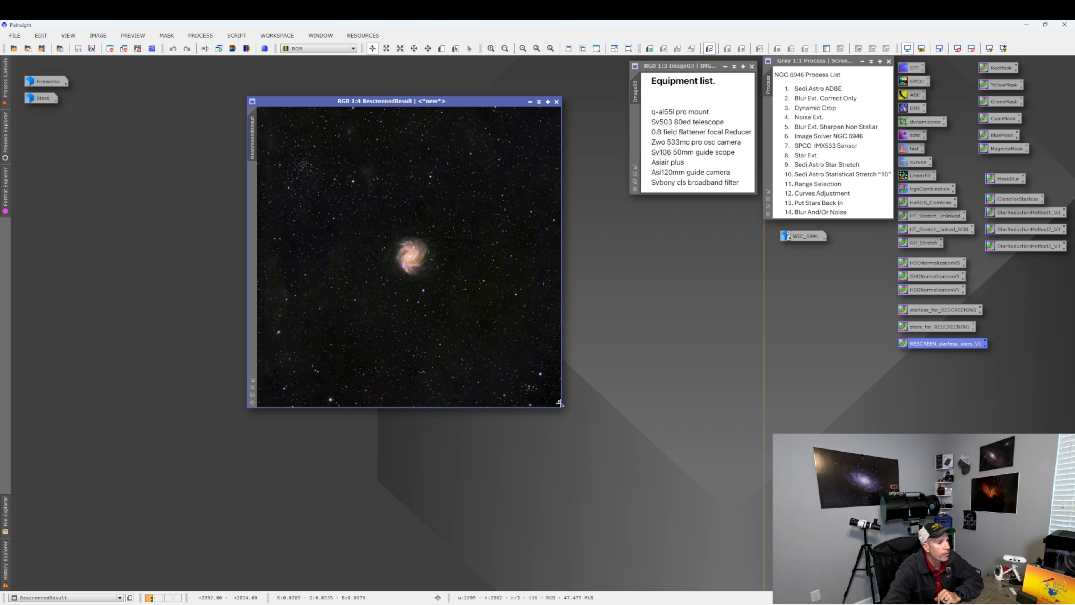
left_click_drag(559, 404, 683, 549)
scroll(501, 333, "up", 2)
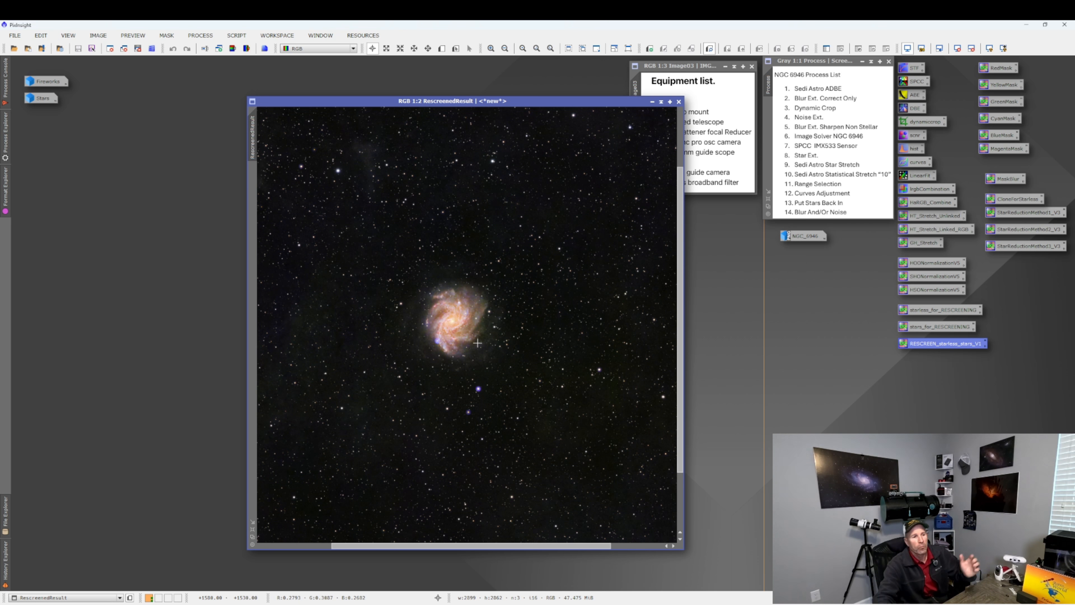
scroll(429, 372, "down", 2)
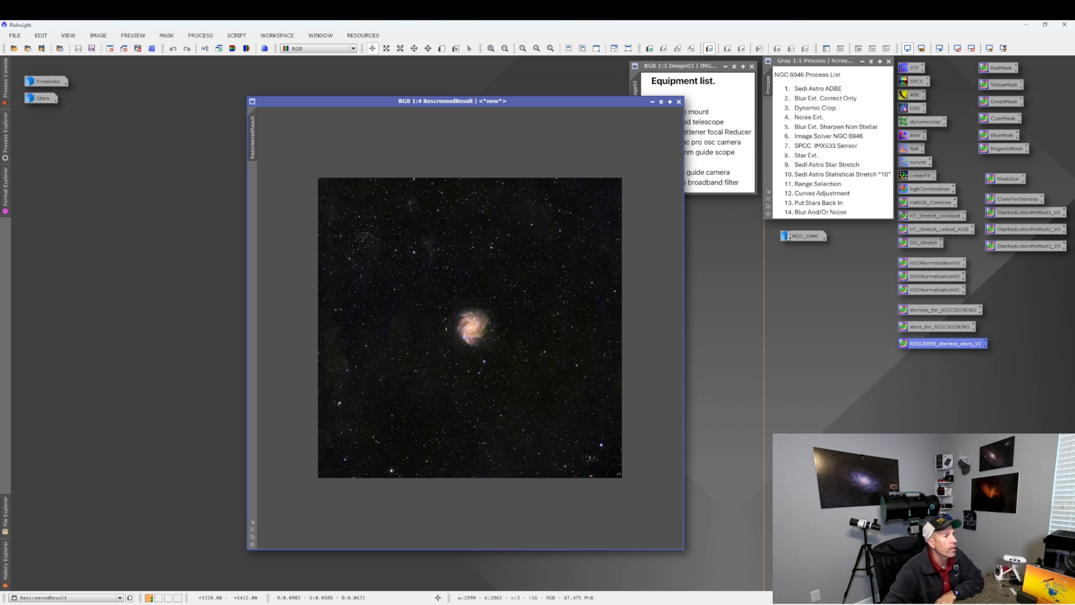
left_click_drag(473, 102, 409, 96)
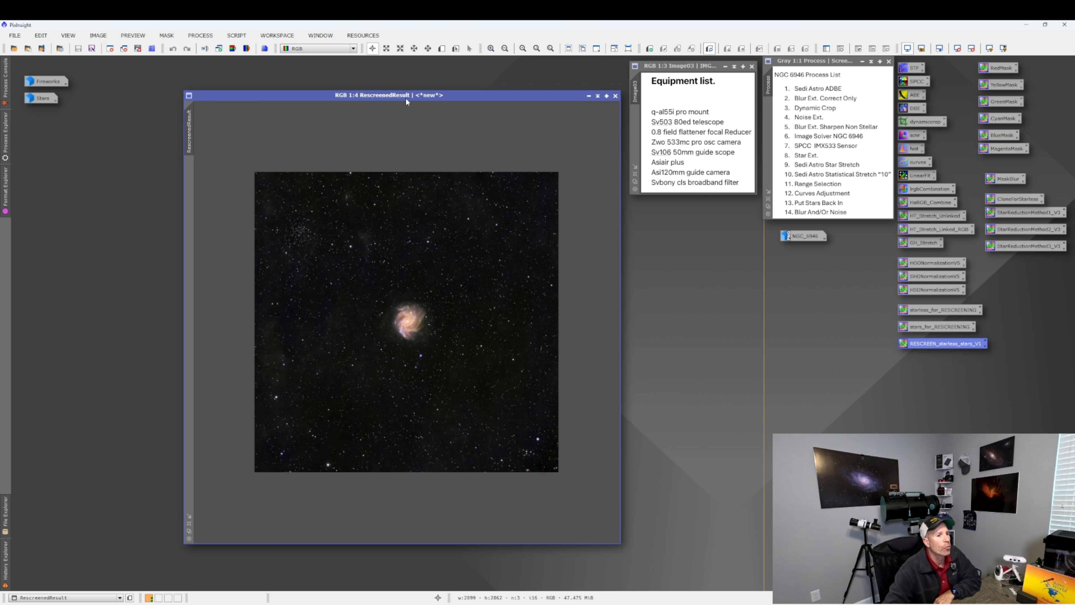
left_click(205, 35)
mouse_move(225, 49)
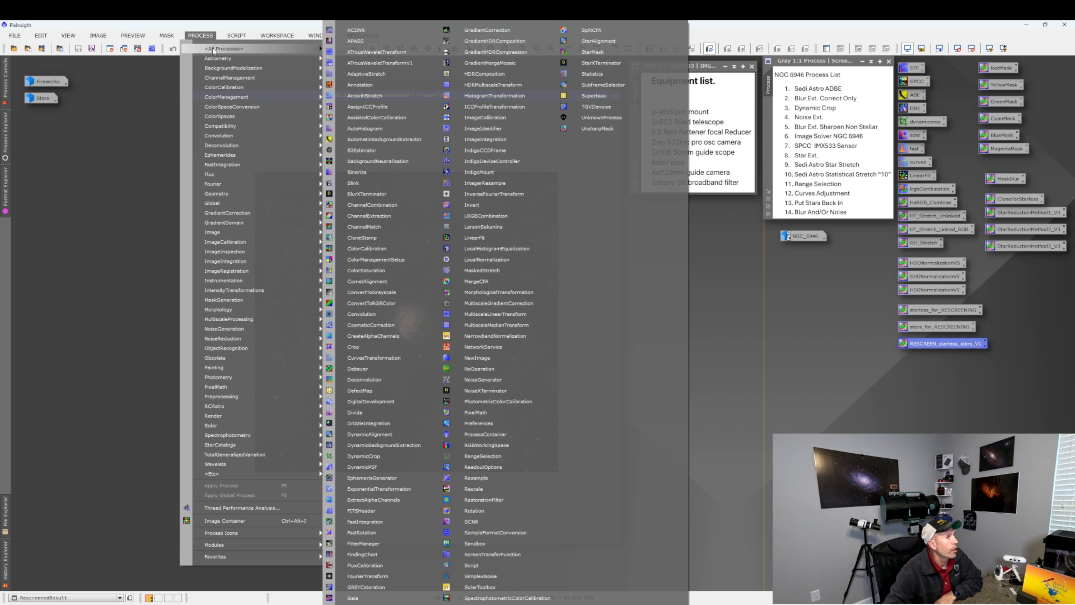
left_click(374, 194)
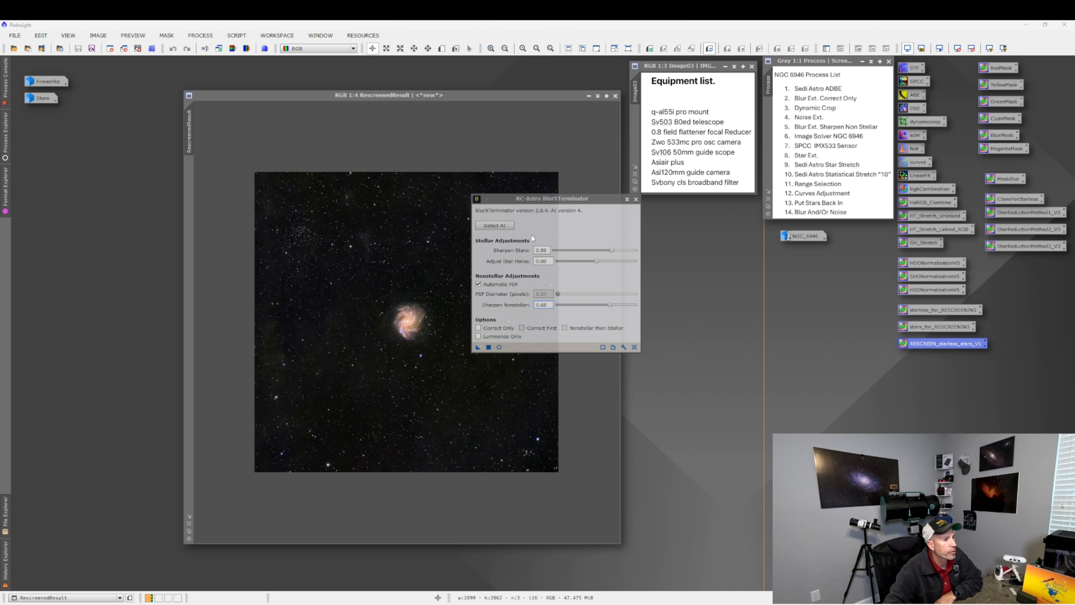
left_click(634, 348)
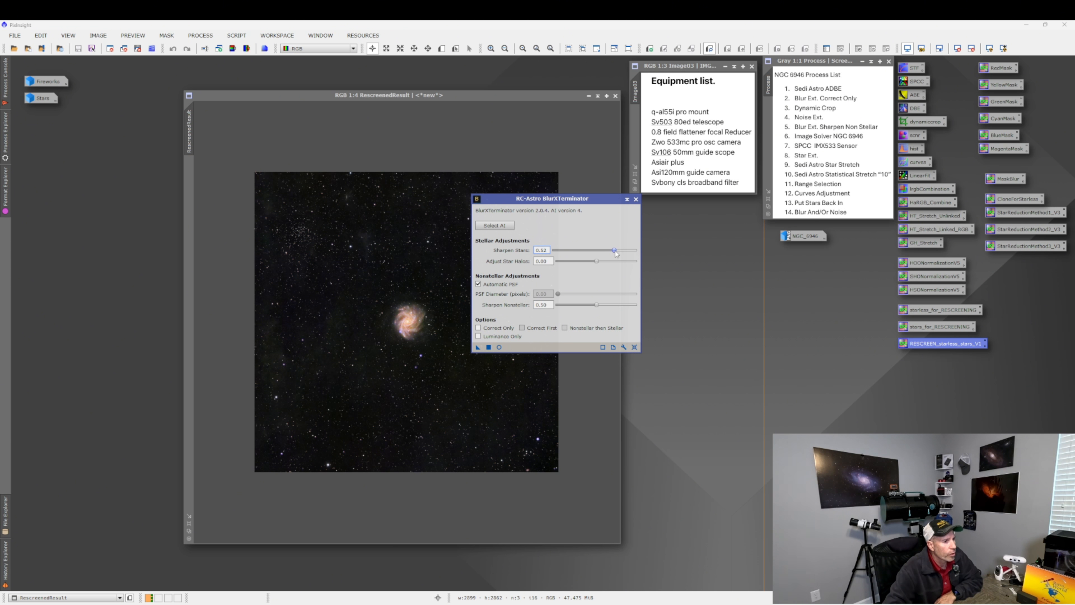
left_click(597, 262)
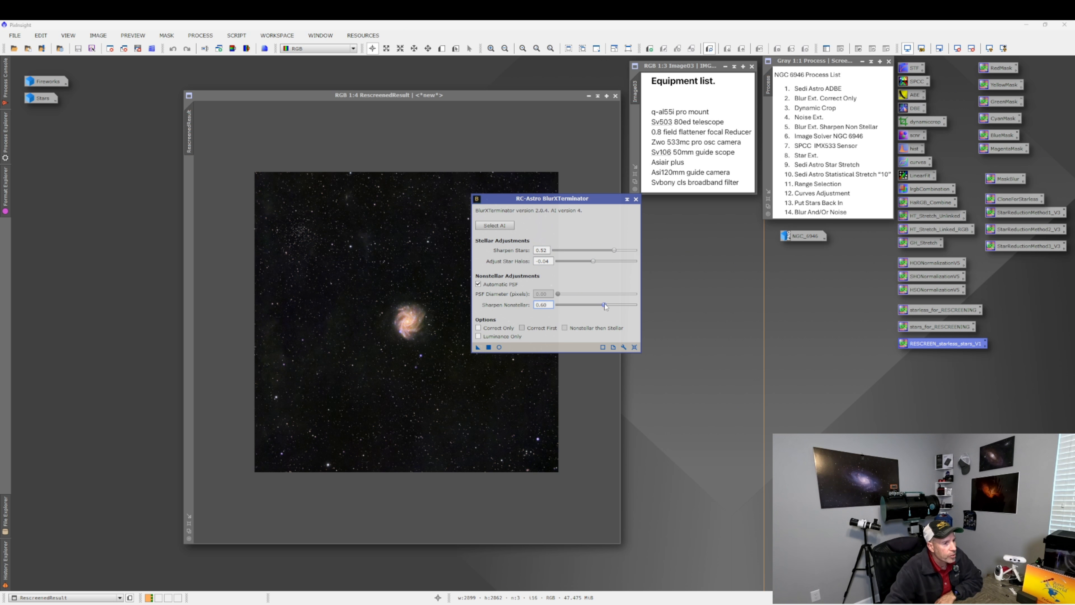
left_click(489, 347)
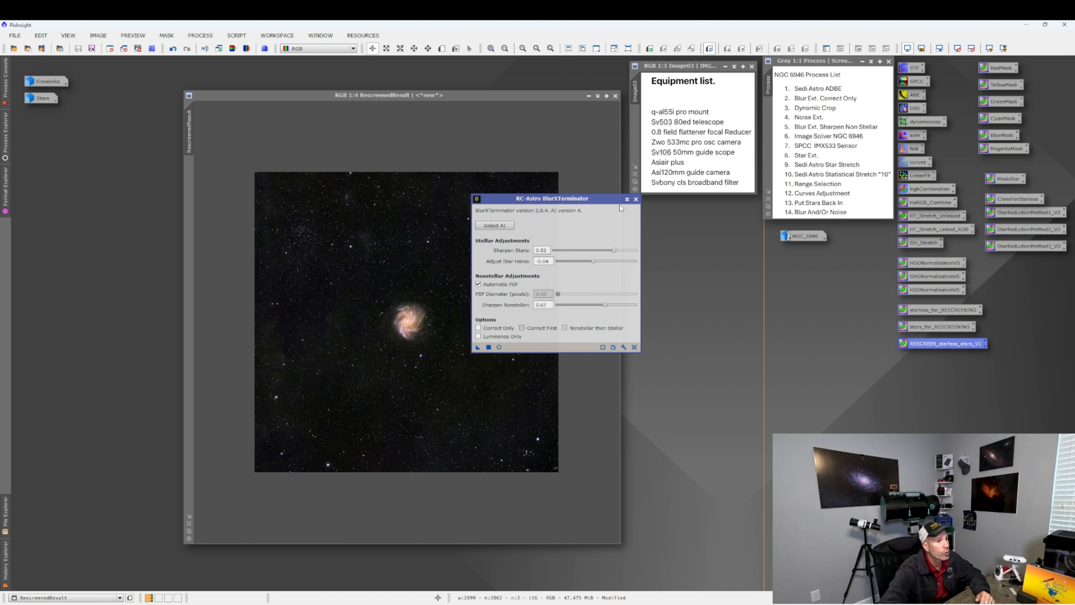
left_click(636, 198)
Apply NoiseXTerminator to the RescreenedResult image and close the dialog.
scroll(399, 329, "up", 3)
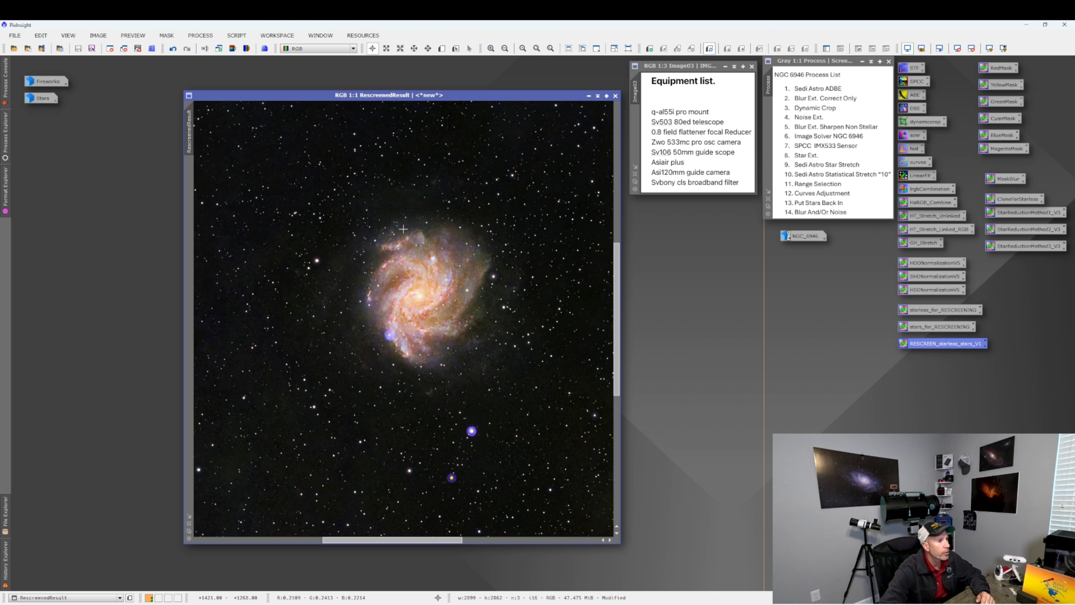
scroll(418, 325, "down", 3)
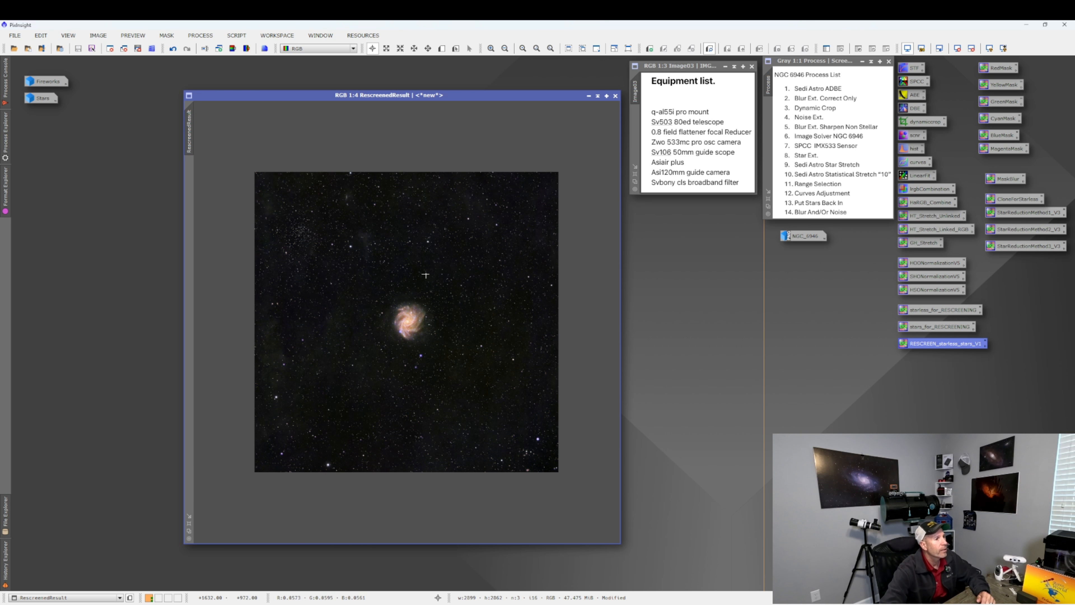
left_click(200, 36)
mouse_move(215, 49)
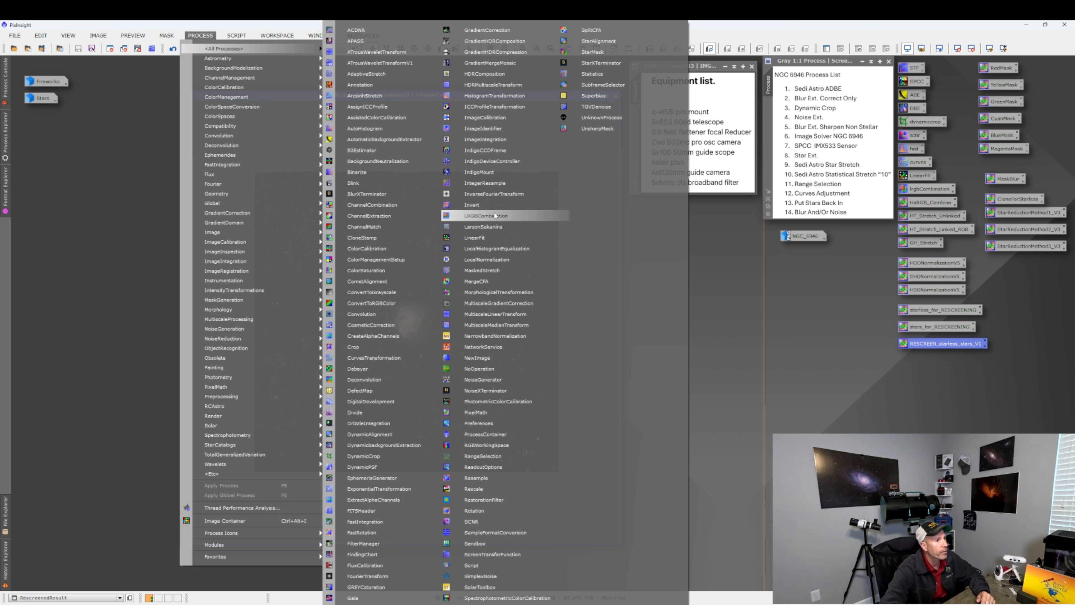
left_click(483, 390)
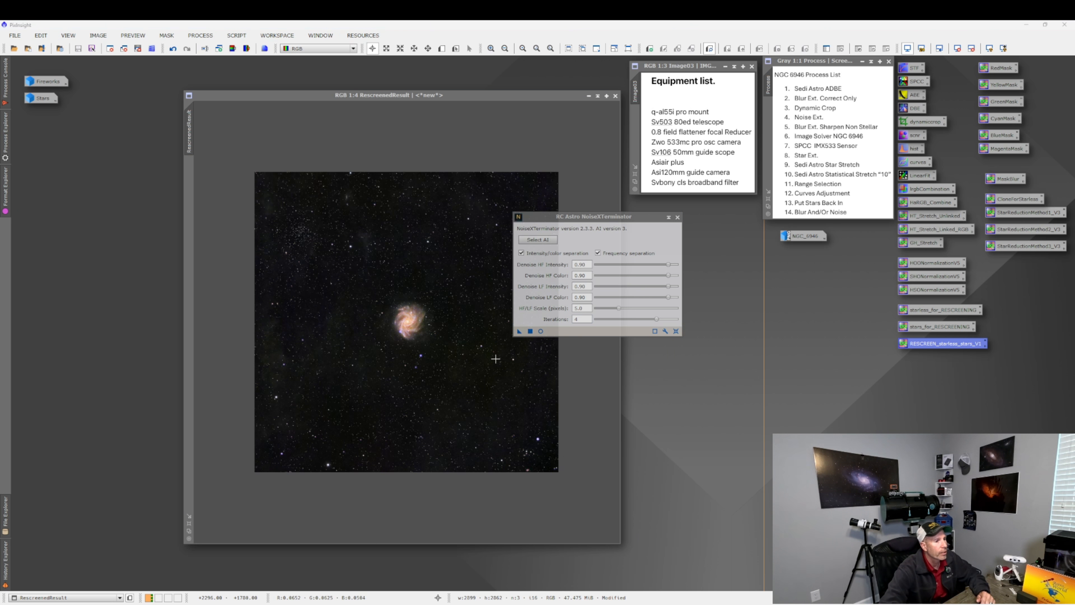
left_click(530, 332)
left_click(530, 331)
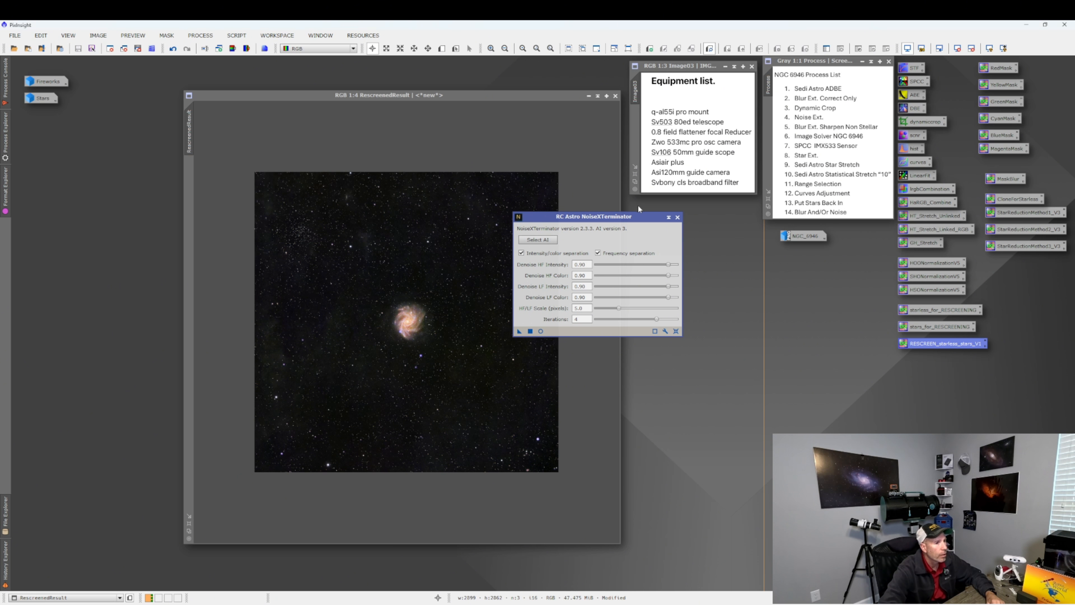
left_click(677, 217)
Try brightening RescreenedResult with a CurvesTransformation curve while zooming into the real-time preview.
scroll(411, 324, "up", 2)
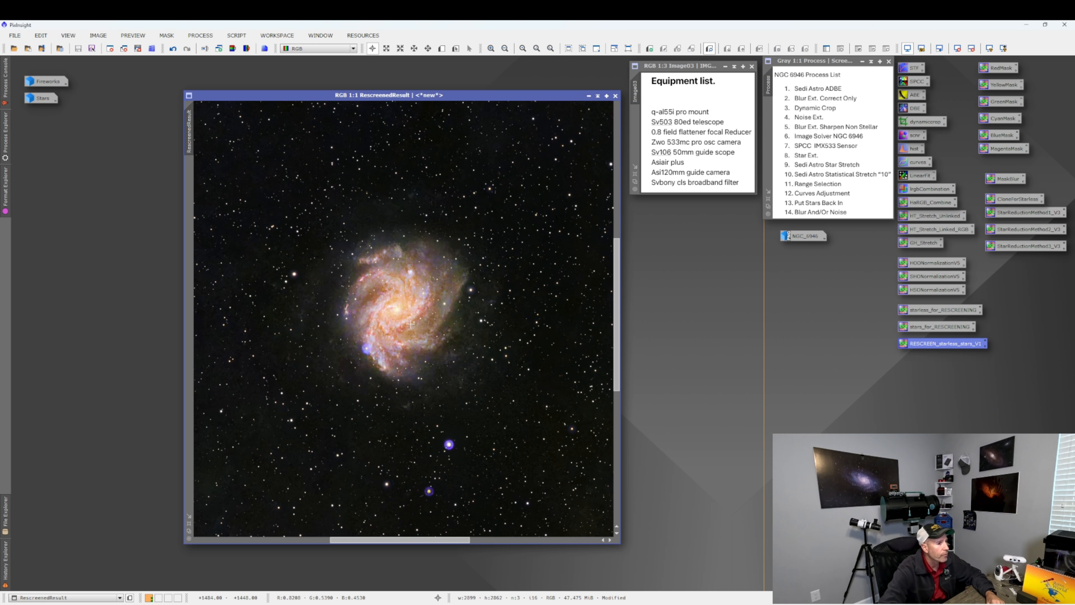
scroll(411, 324, "down", 3)
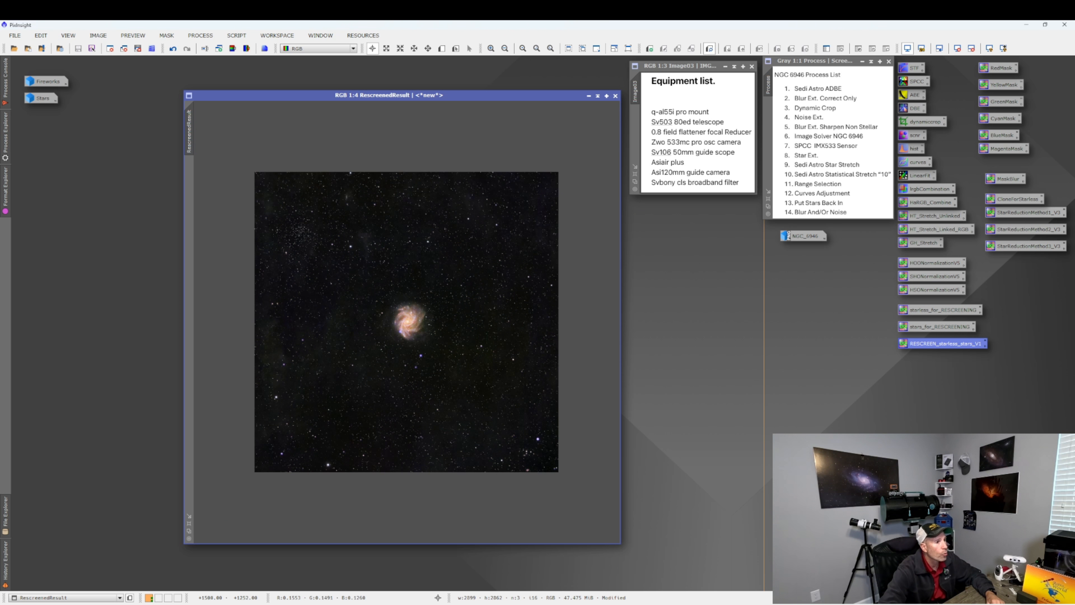
double_click(913, 162)
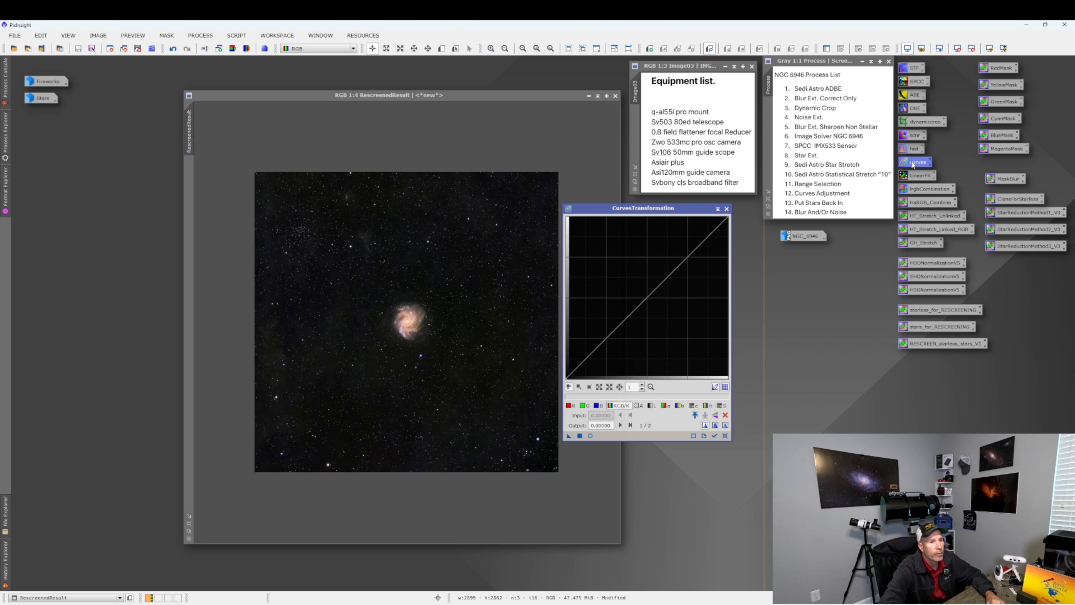
left_click(590, 436)
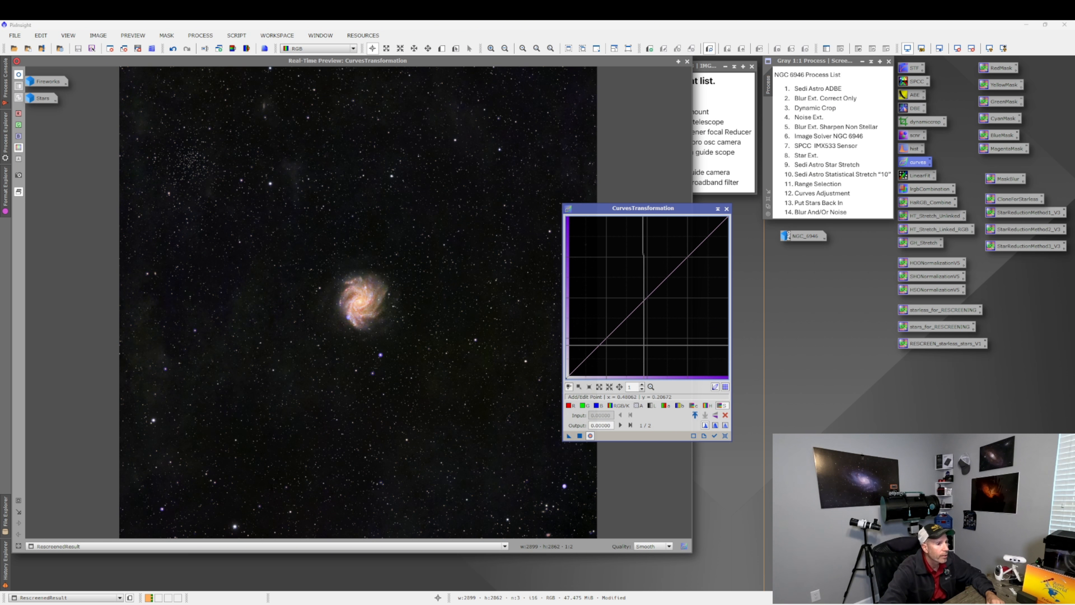
left_click_drag(607, 337, 620, 350)
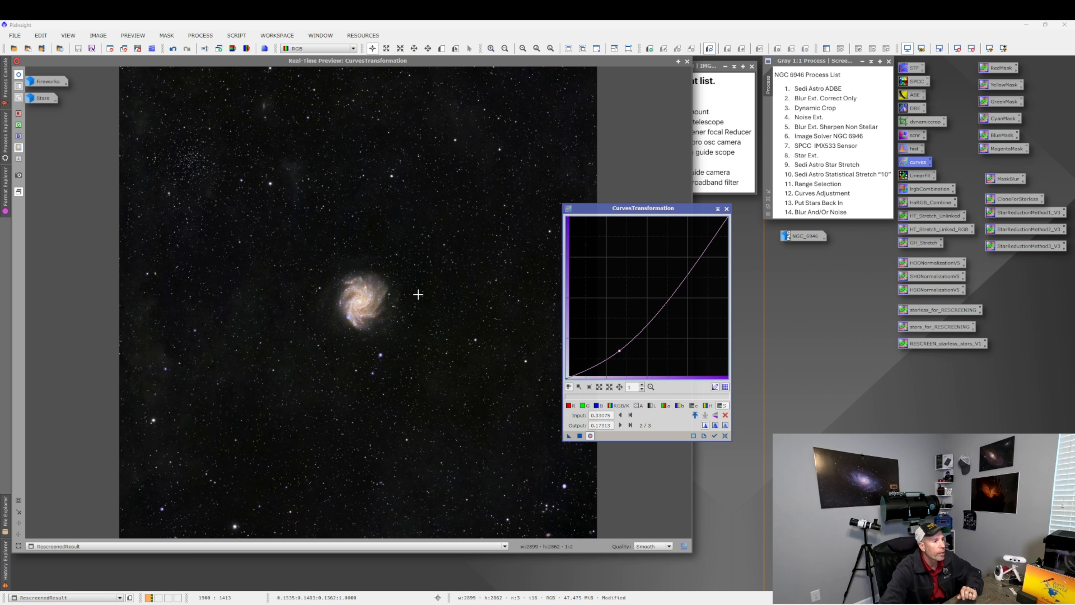
left_click(271, 295)
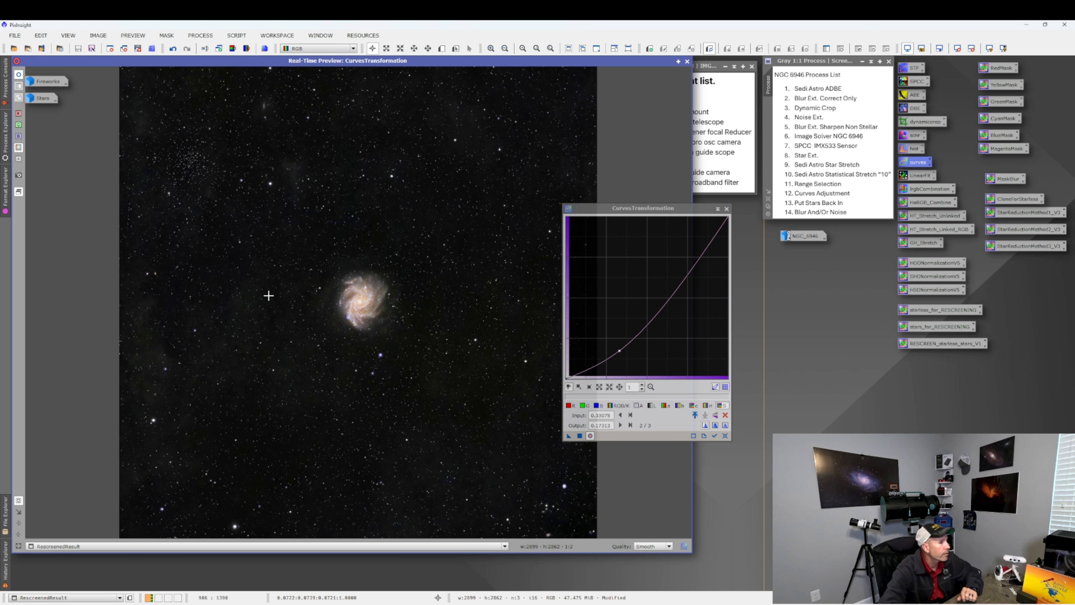
left_click_drag(298, 256, 416, 365)
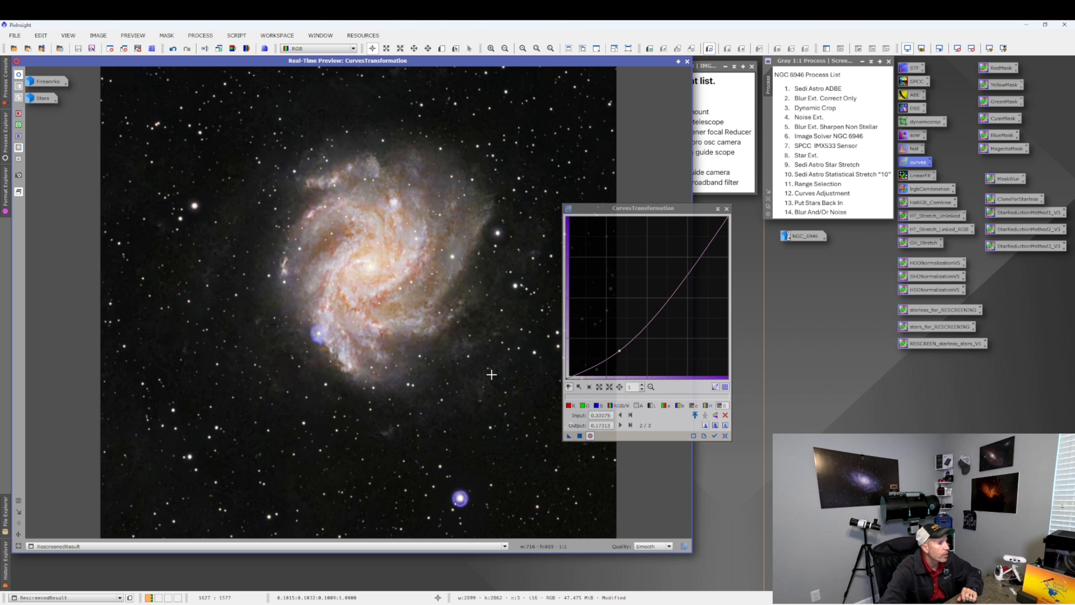
Reset the curve, try a small midtone point adjustment, reset again, and close the curves dialog and preview.
left_click(725, 436)
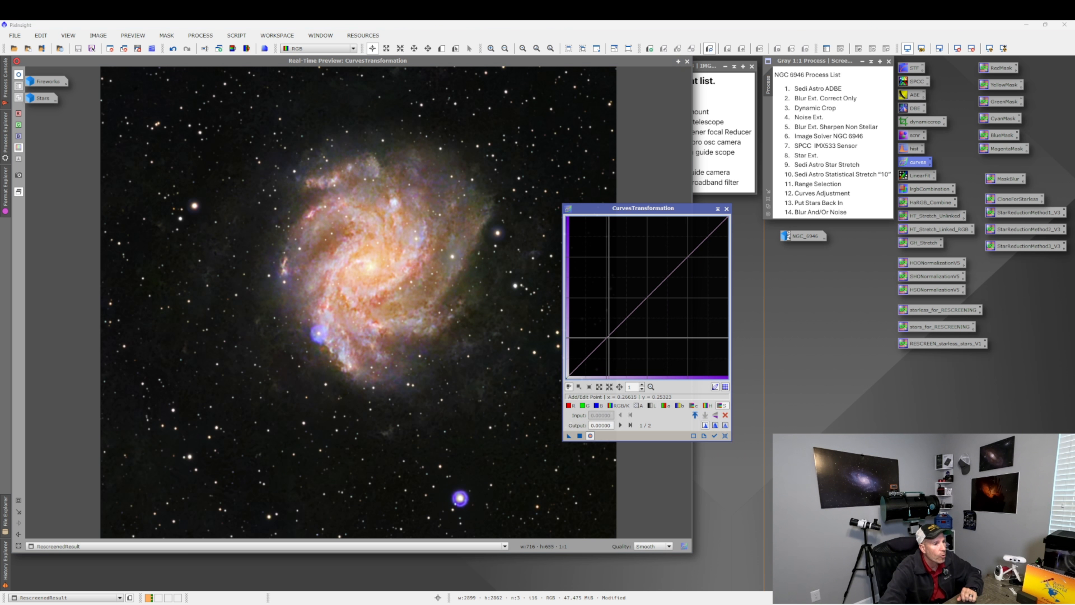
left_click(609, 340)
left_click_drag(608, 340, 607, 334)
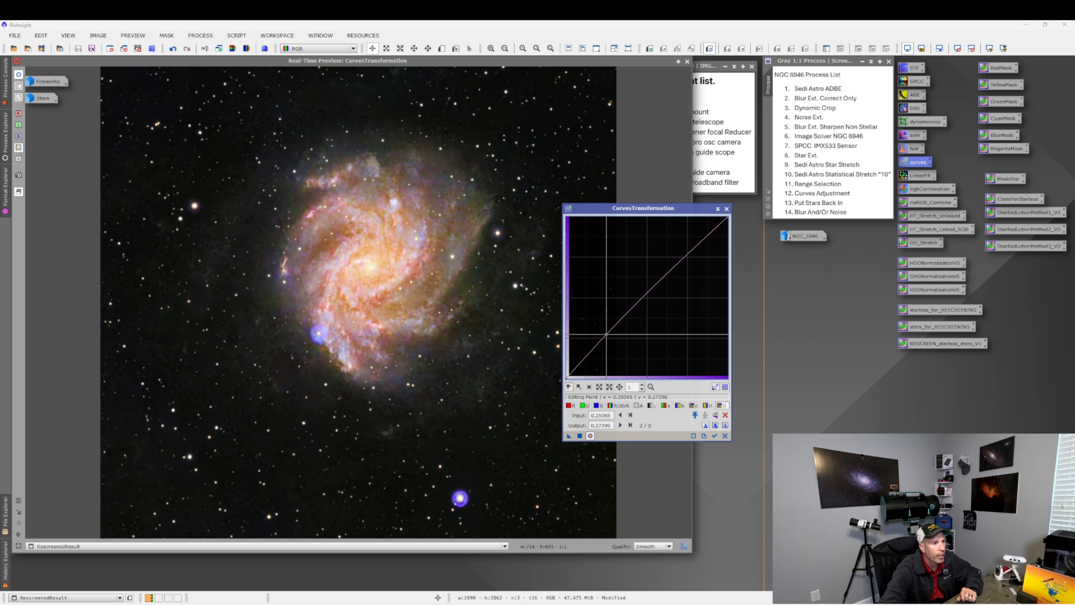
left_click(723, 436)
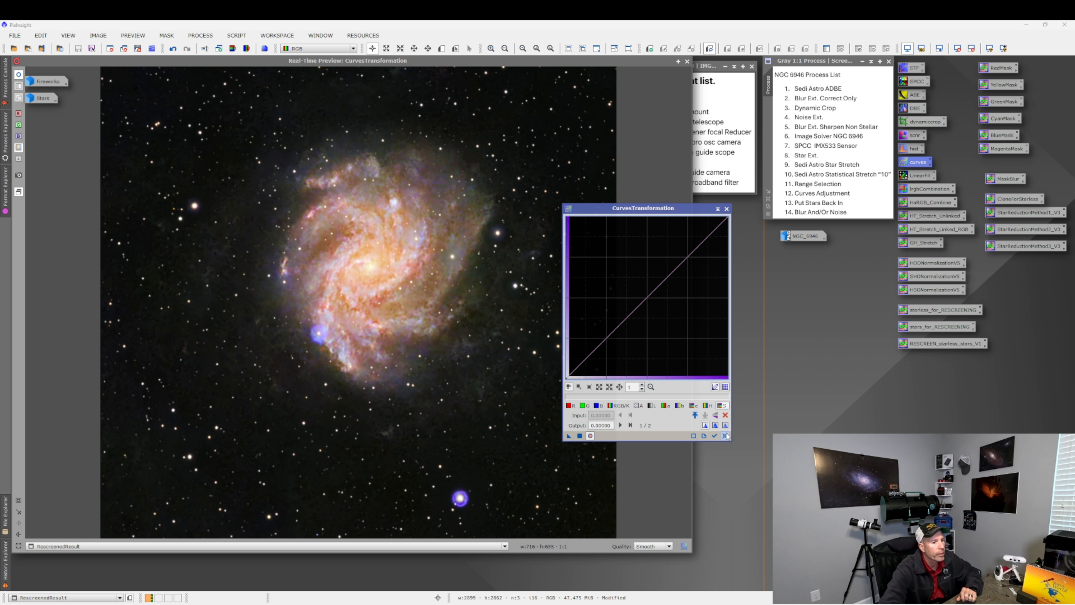
left_click(727, 209)
left_click(686, 61)
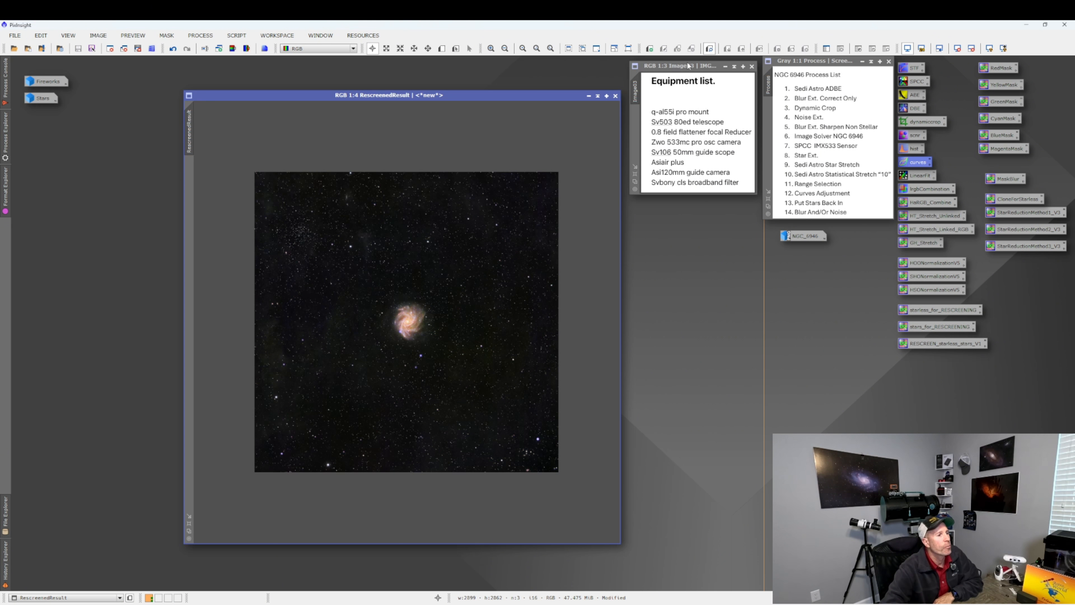
Zoom RescreenedResult to optimal fit, then minimize it and move its icon beside the process list.
right_click(453, 203)
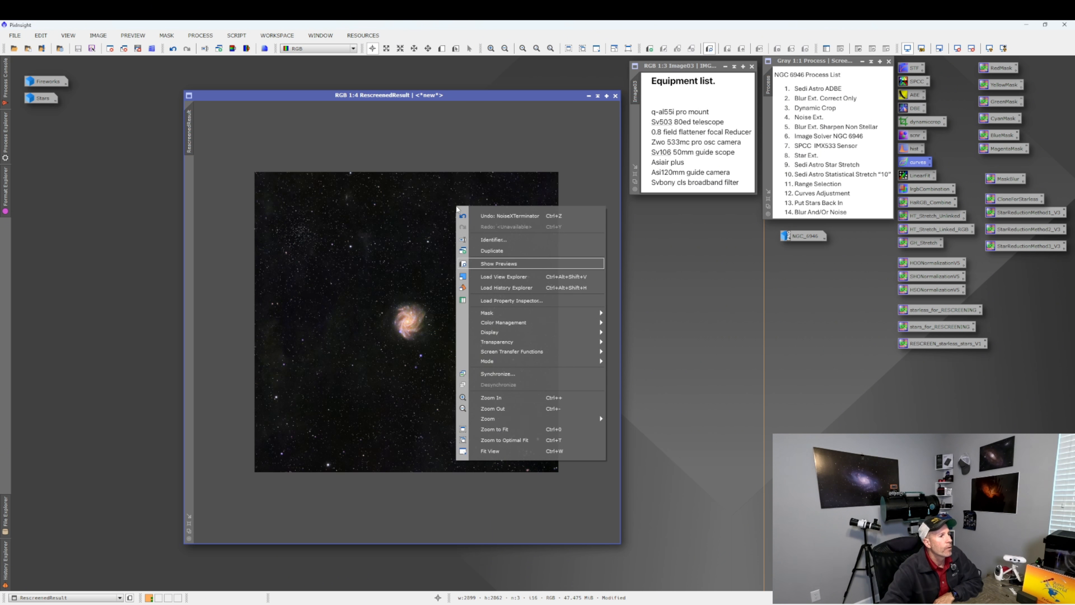
left_click(490, 441)
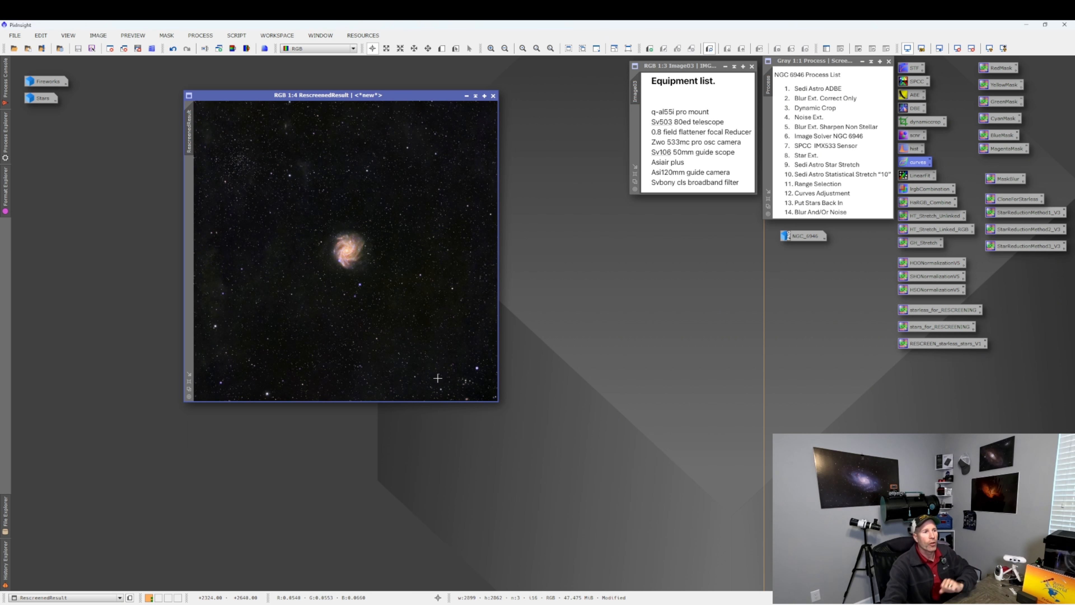
left_click(466, 96)
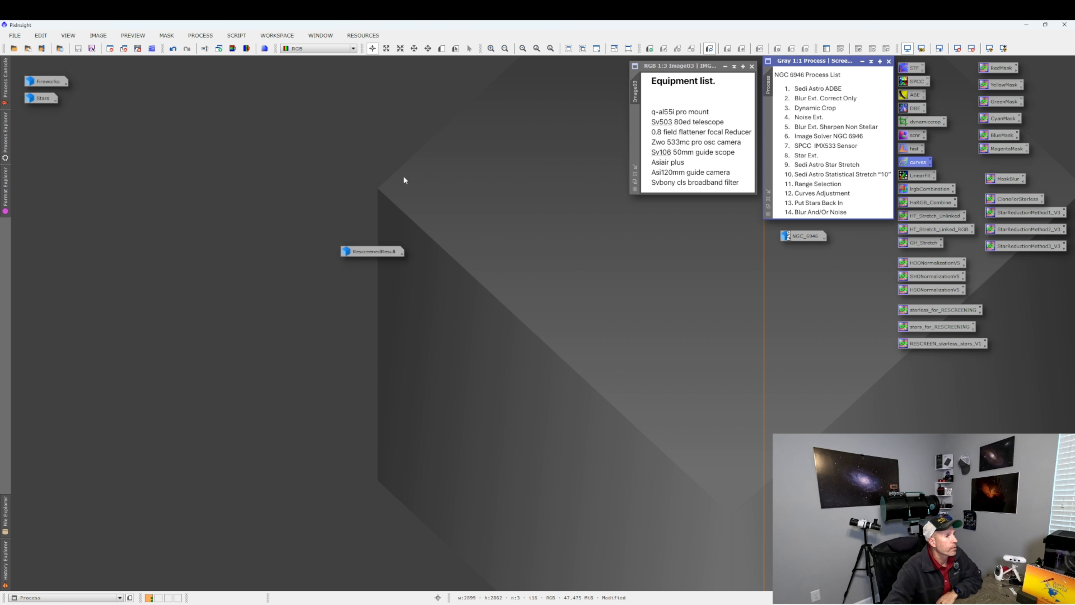
left_click_drag(379, 252, 815, 268)
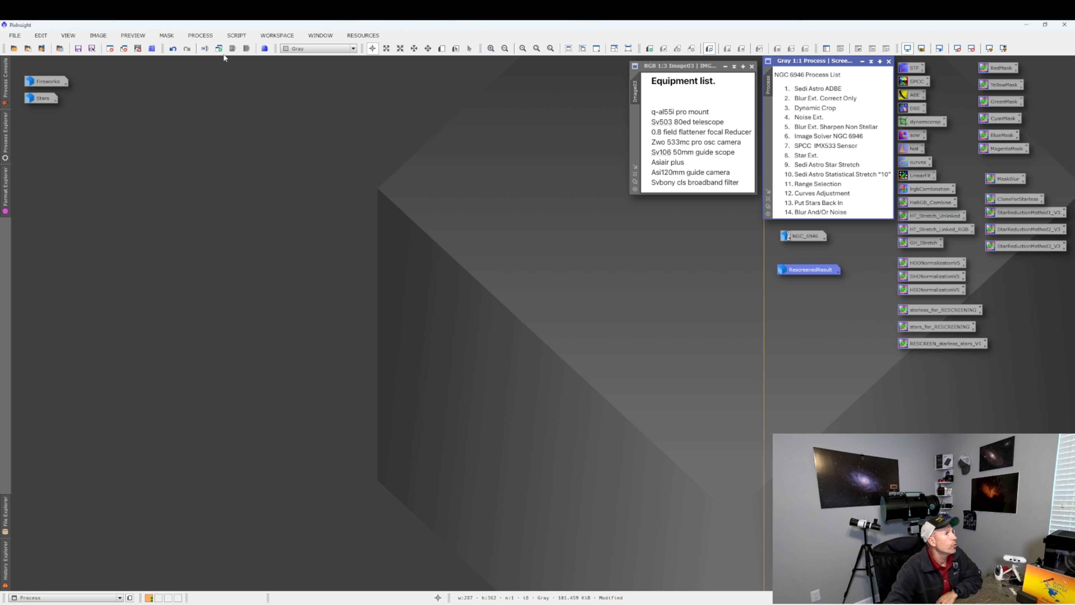
Launch the ImageBlend utility script and choose Fireworks as the base image.
left_click(234, 35)
mouse_move(270, 205)
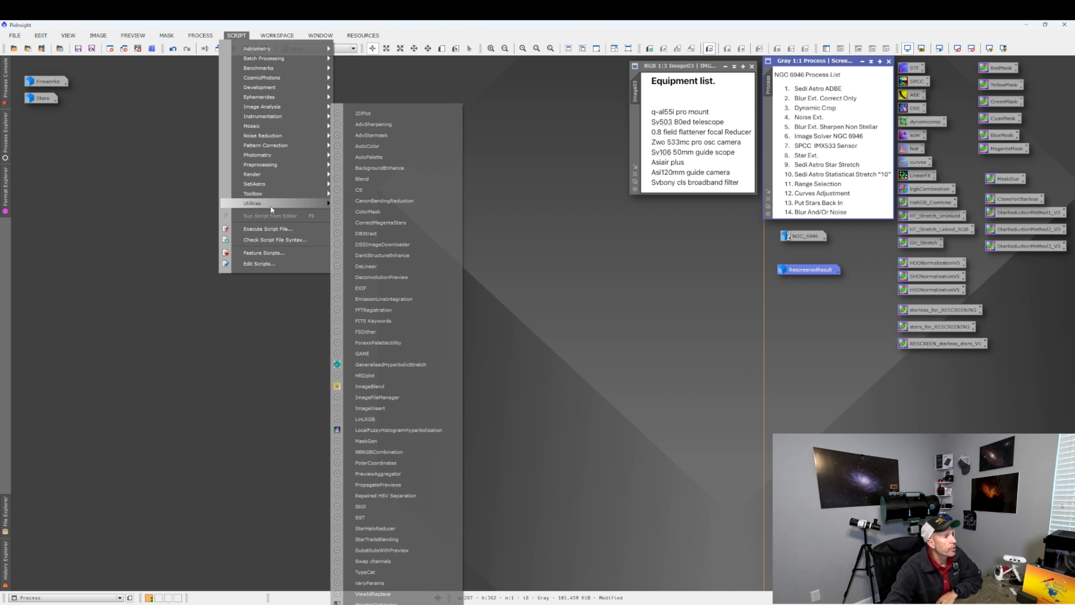
left_click(367, 386)
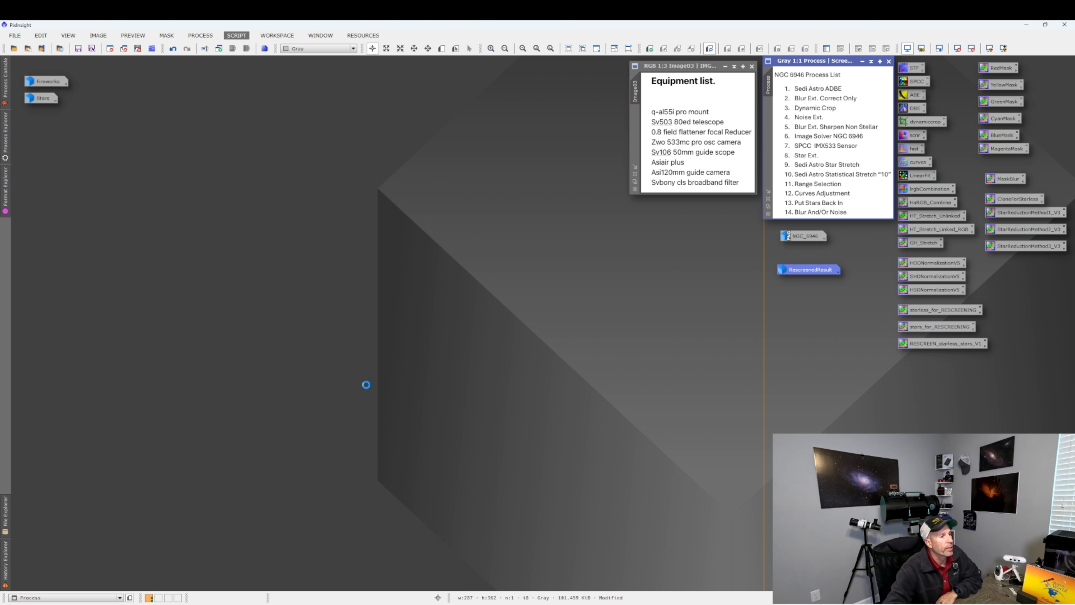
left_click(386, 523)
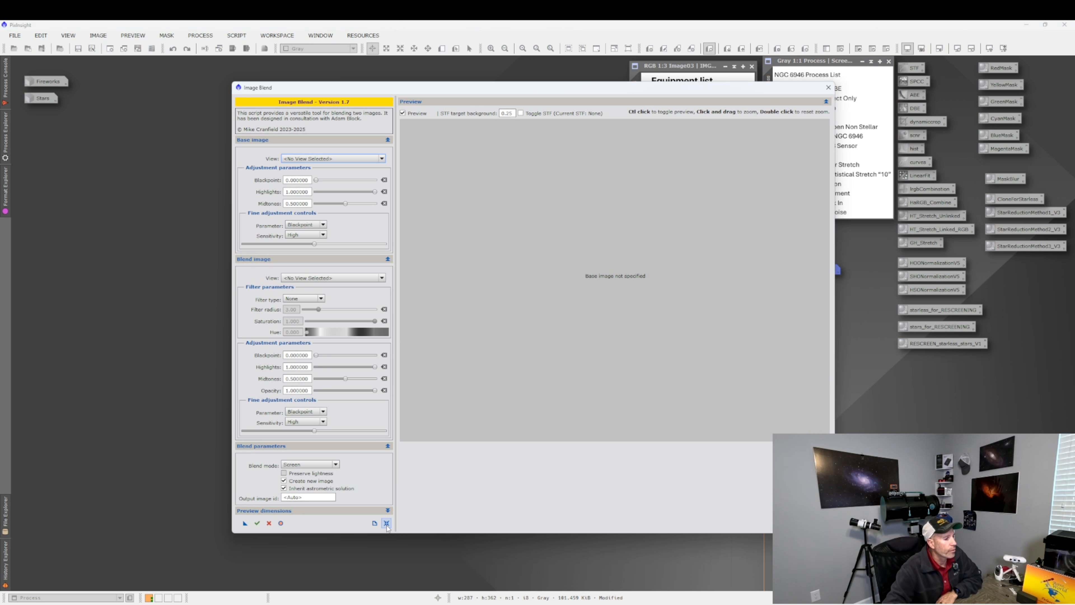
left_click_drag(417, 89, 315, 87)
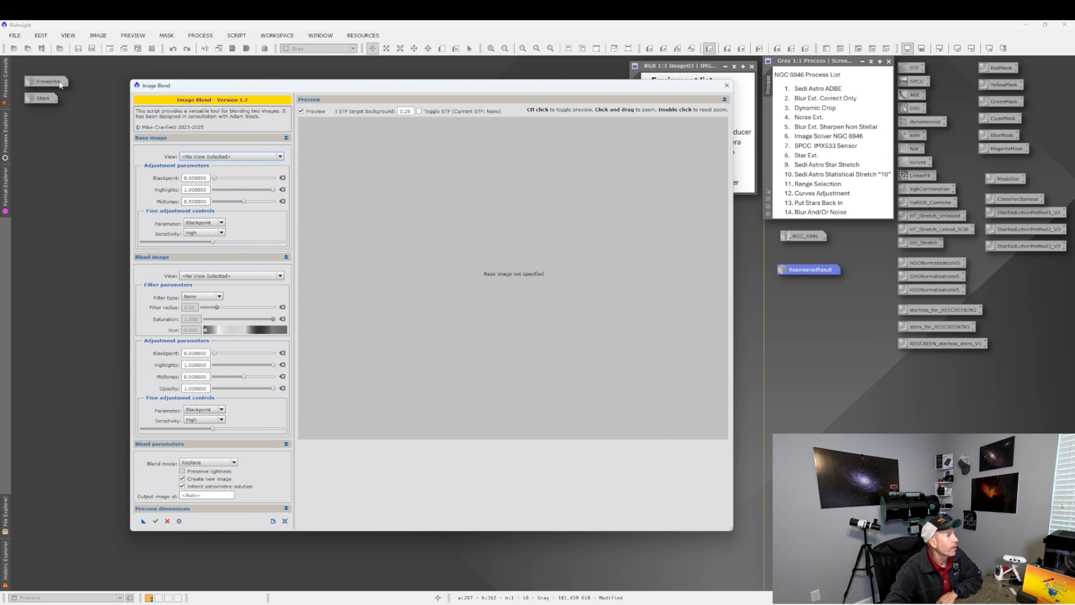
left_click(280, 156)
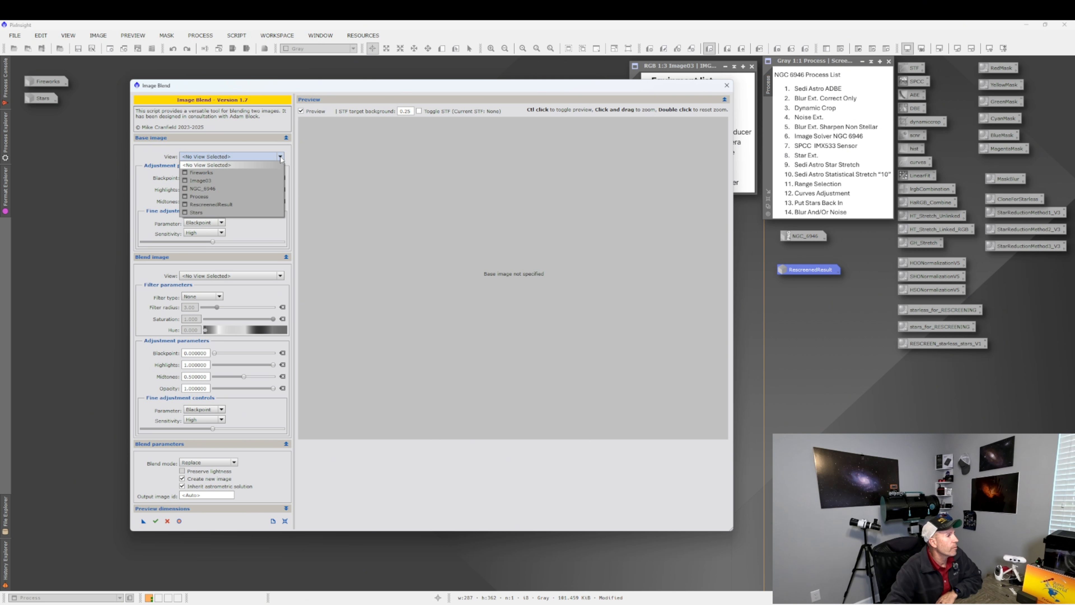
left_click(219, 173)
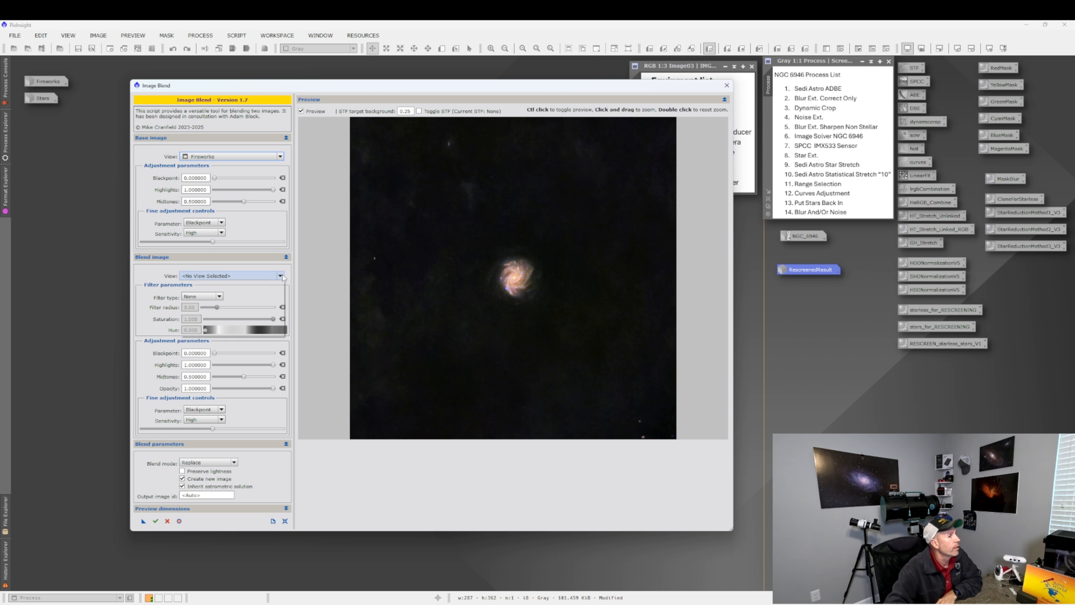
Choose Stars as the blend image and set the blend mode to Screen.
left_click(246, 276)
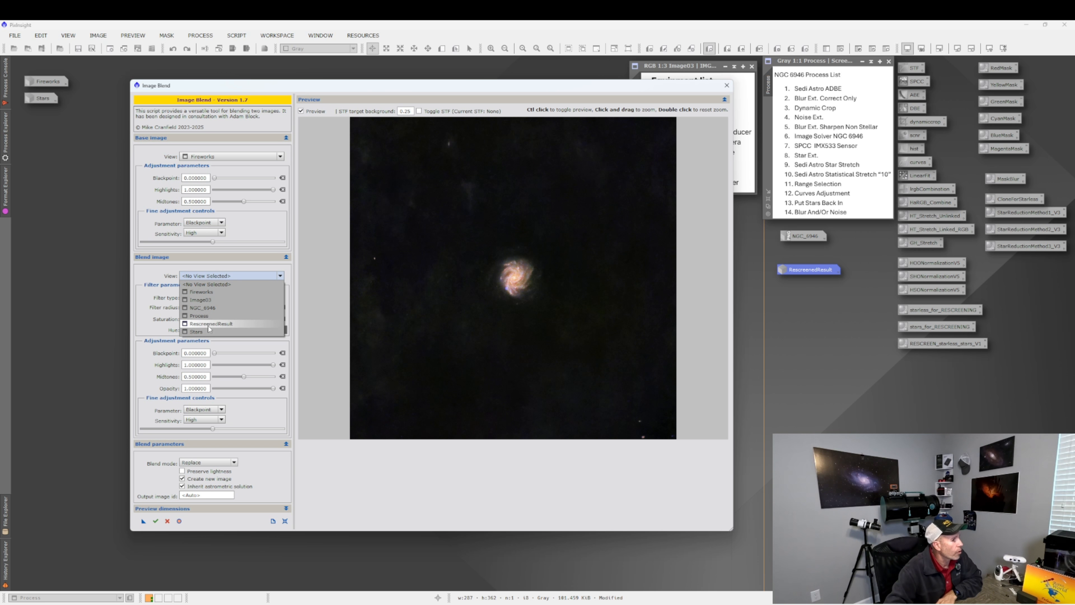
left_click(203, 332)
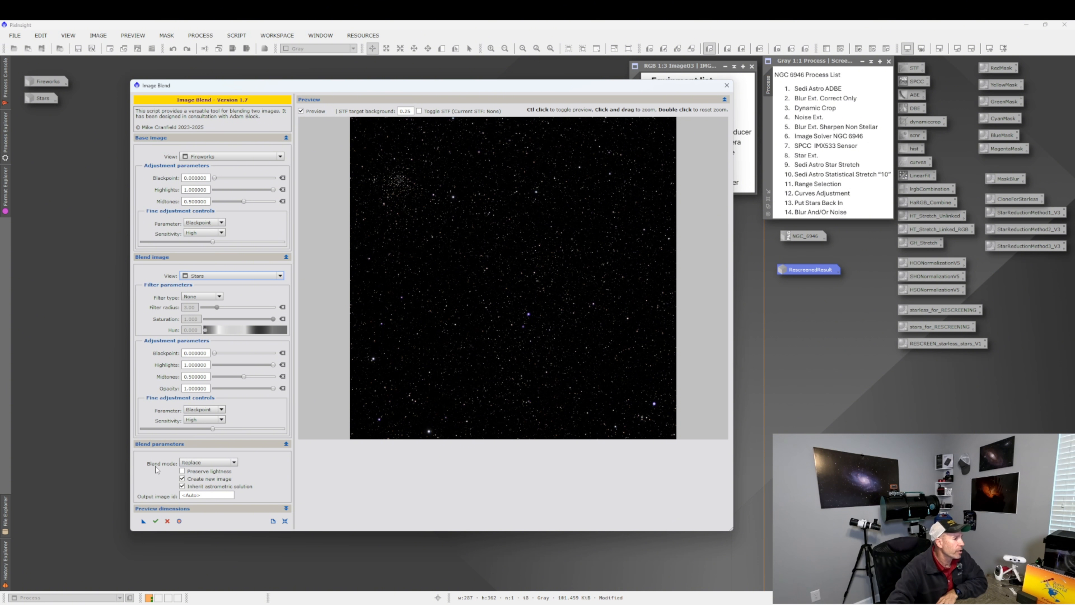
left_click(234, 463)
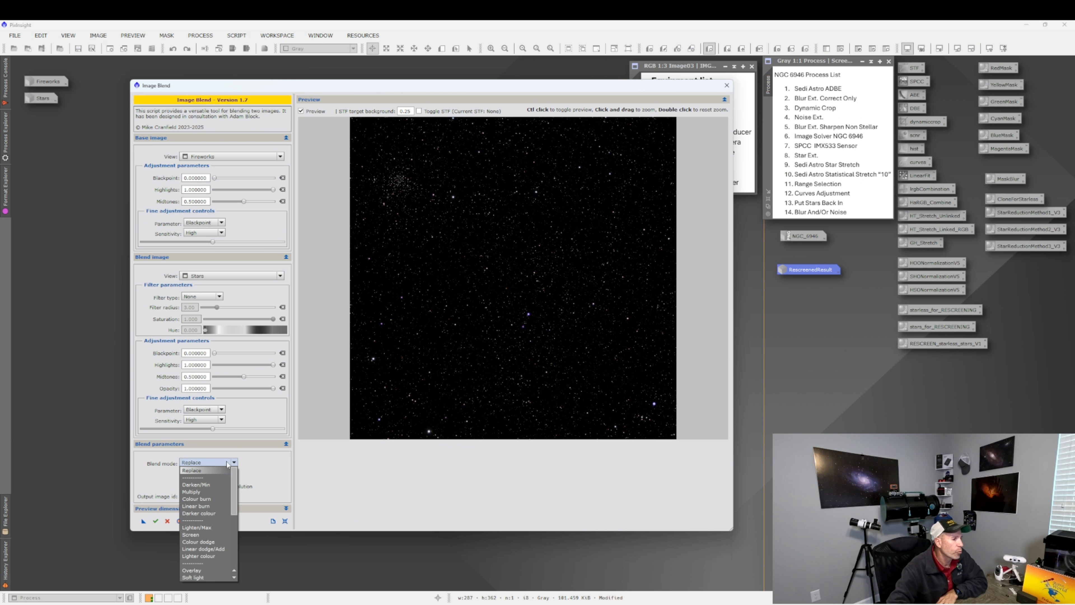
left_click(199, 534)
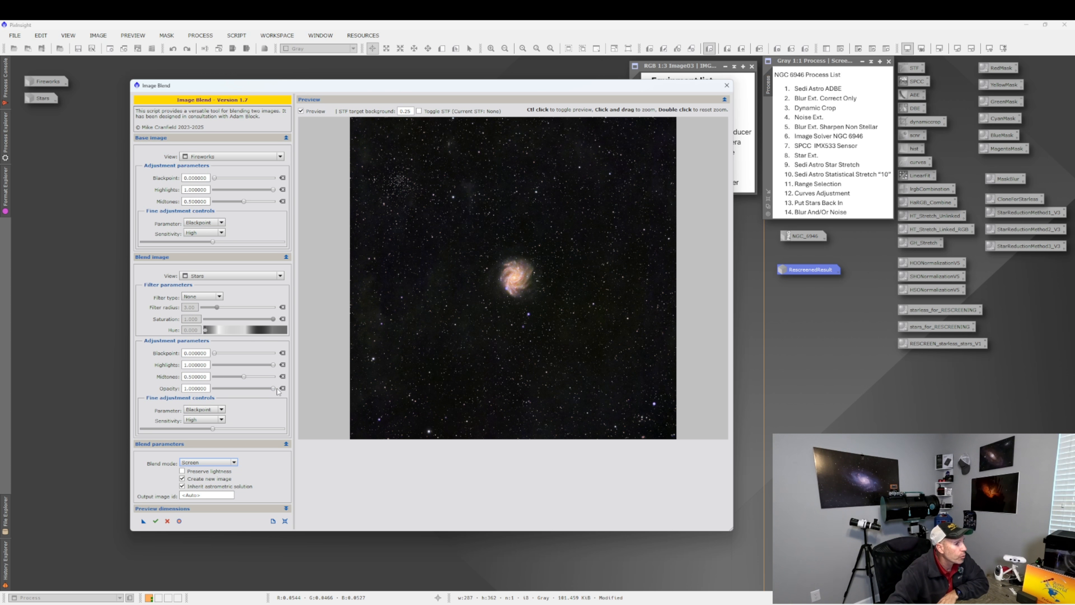
Set the blend image's opacity to about 0.71.
left_click_drag(273, 391, 272, 391)
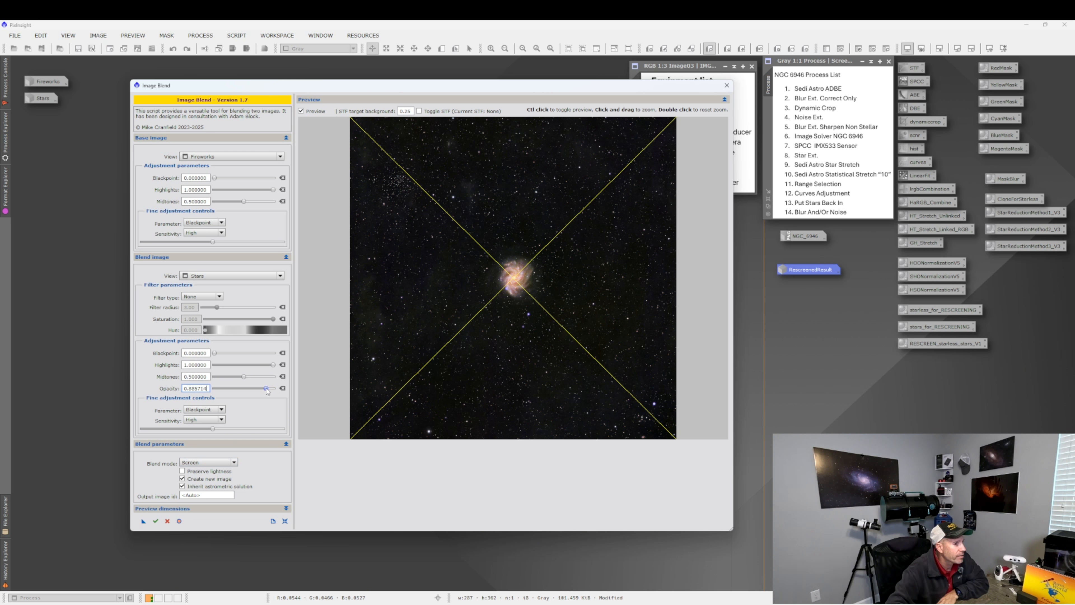
left_click_drag(258, 391, 256, 391)
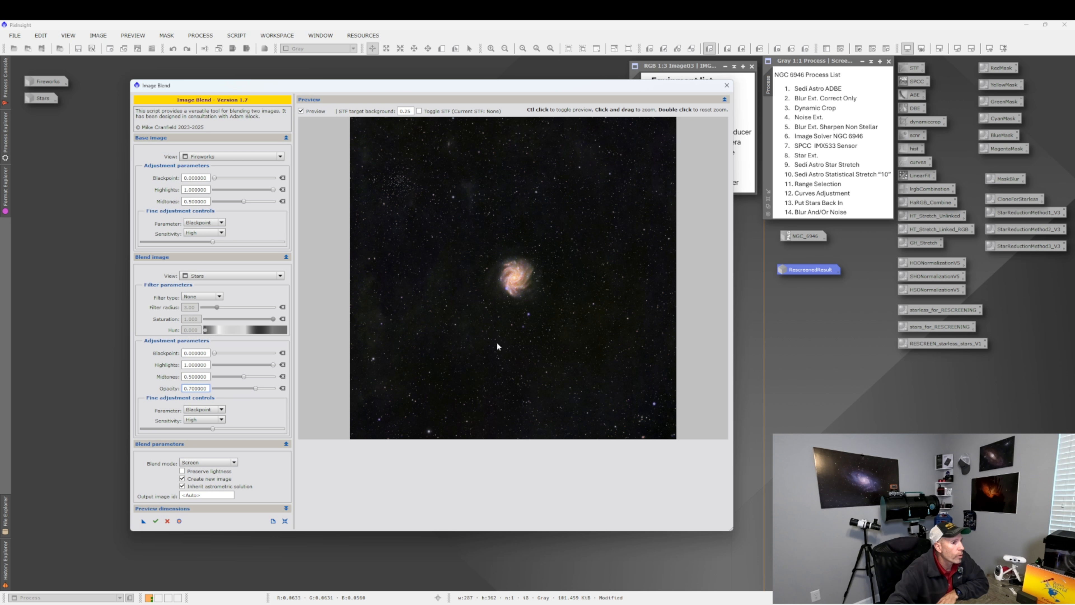
left_click_drag(256, 390, 237, 390)
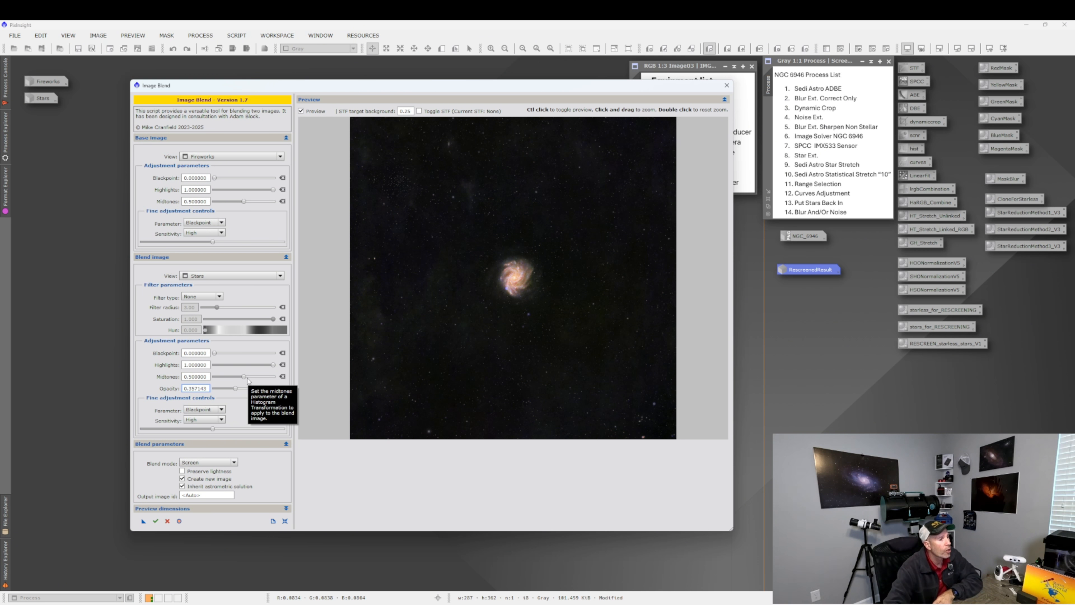
left_click(236, 388)
left_click_drag(237, 388, 251, 388)
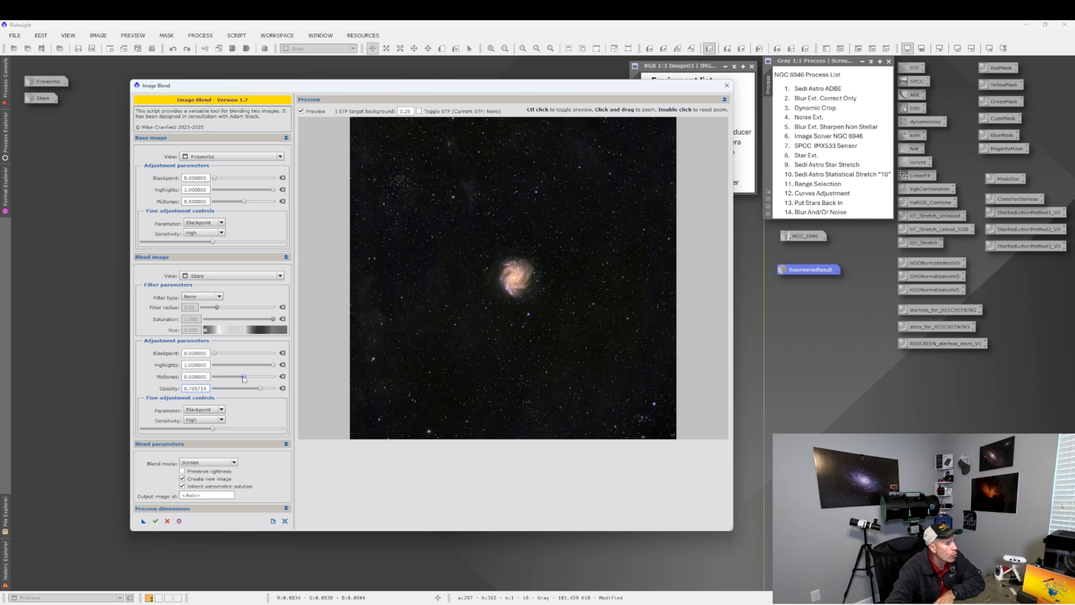
Set the blend image's midtones to about 0.507, execute the blend, close the dialog, and reposition the ImageBlend window.
left_click_drag(244, 377, 224, 379)
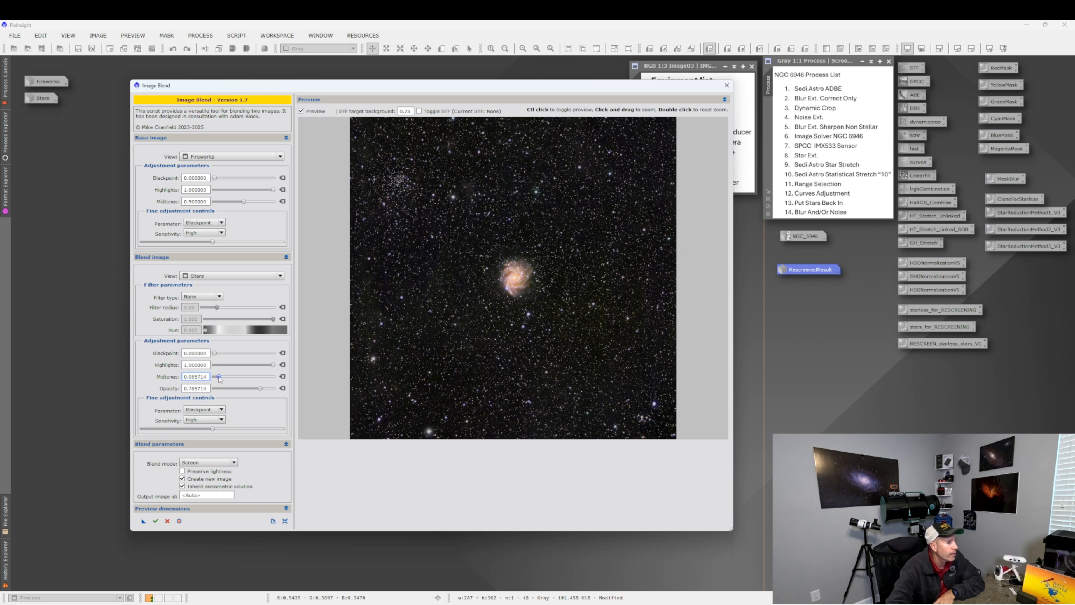
left_click_drag(219, 379, 248, 379)
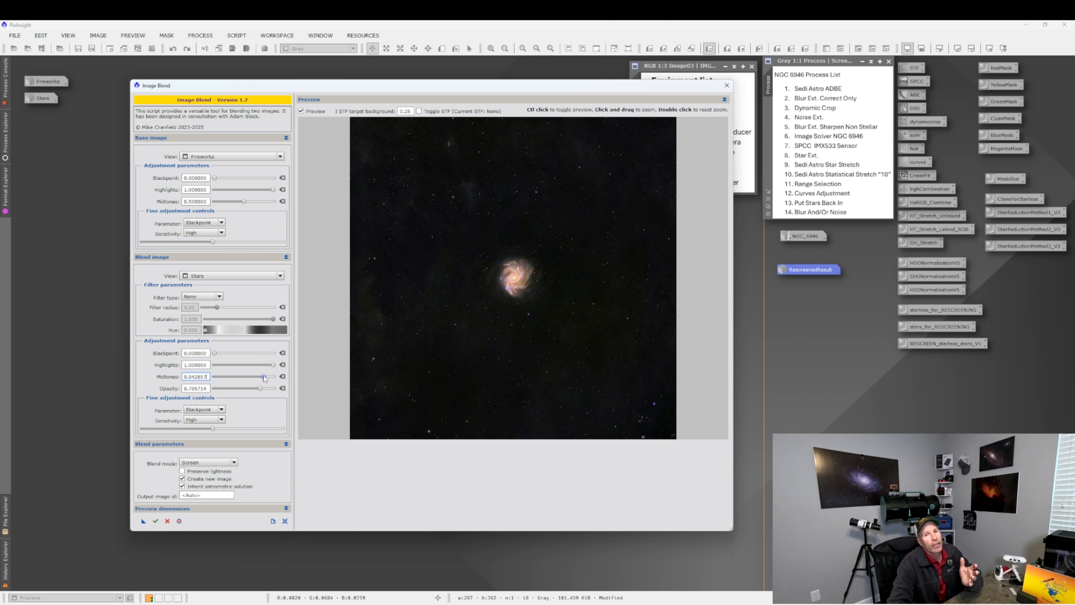
left_click_drag(263, 378, 256, 379)
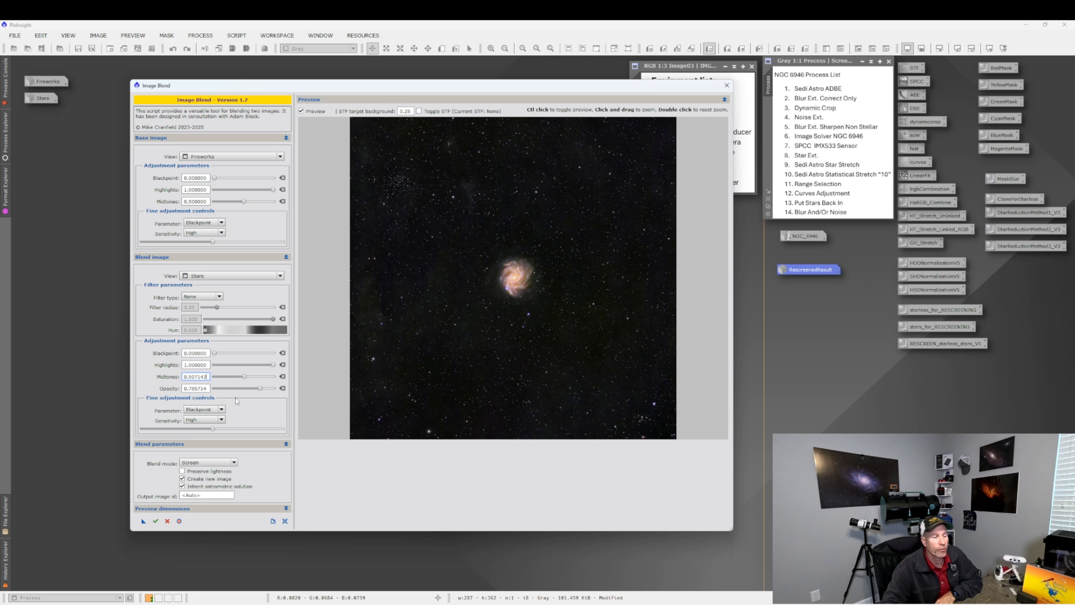
left_click(155, 522)
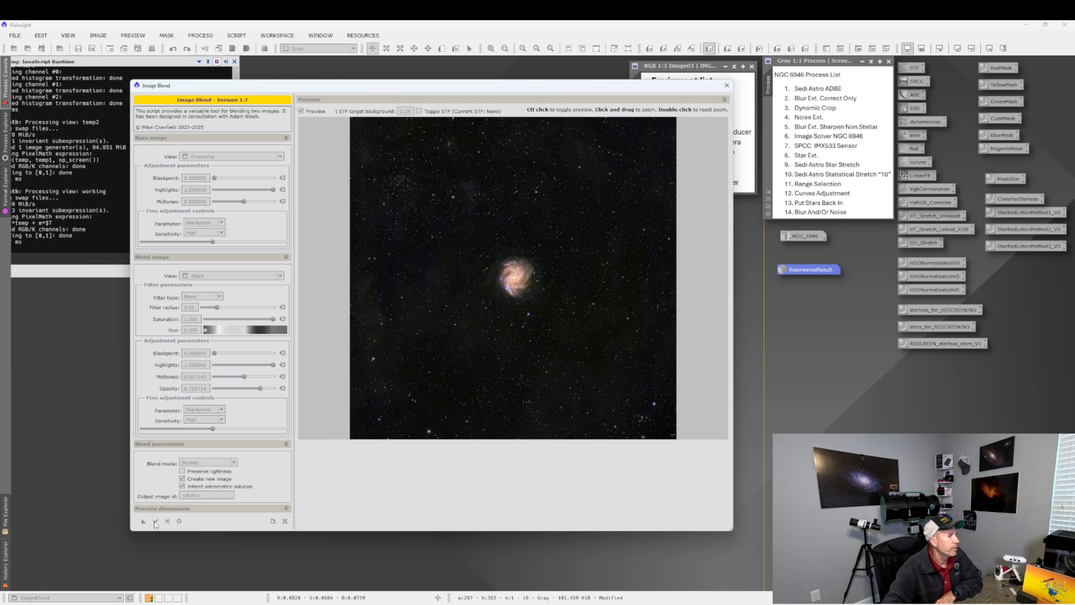
left_click(727, 87)
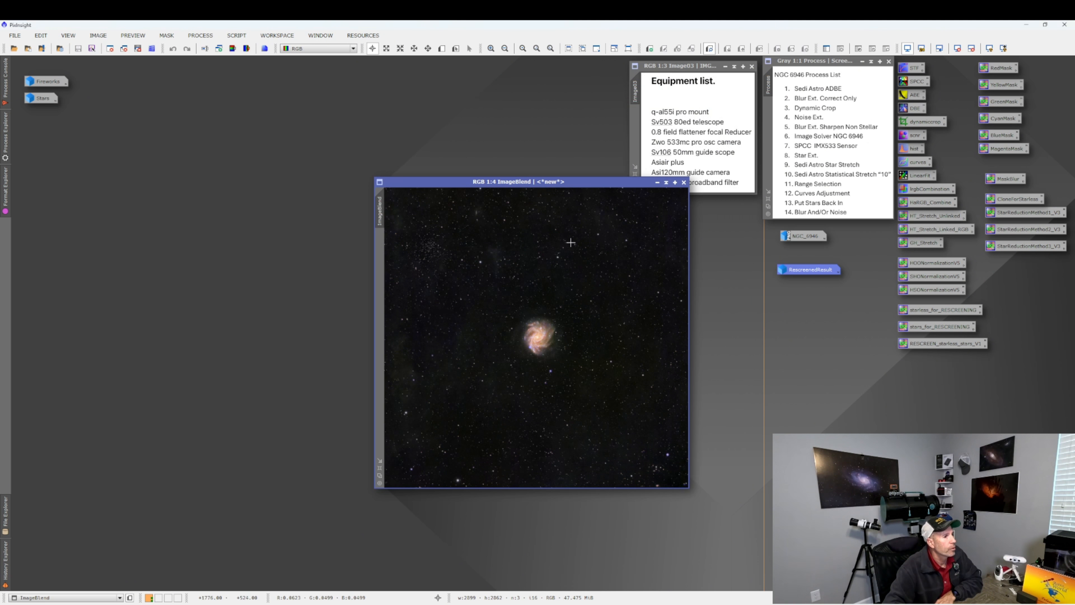
left_click_drag(532, 178, 450, 169)
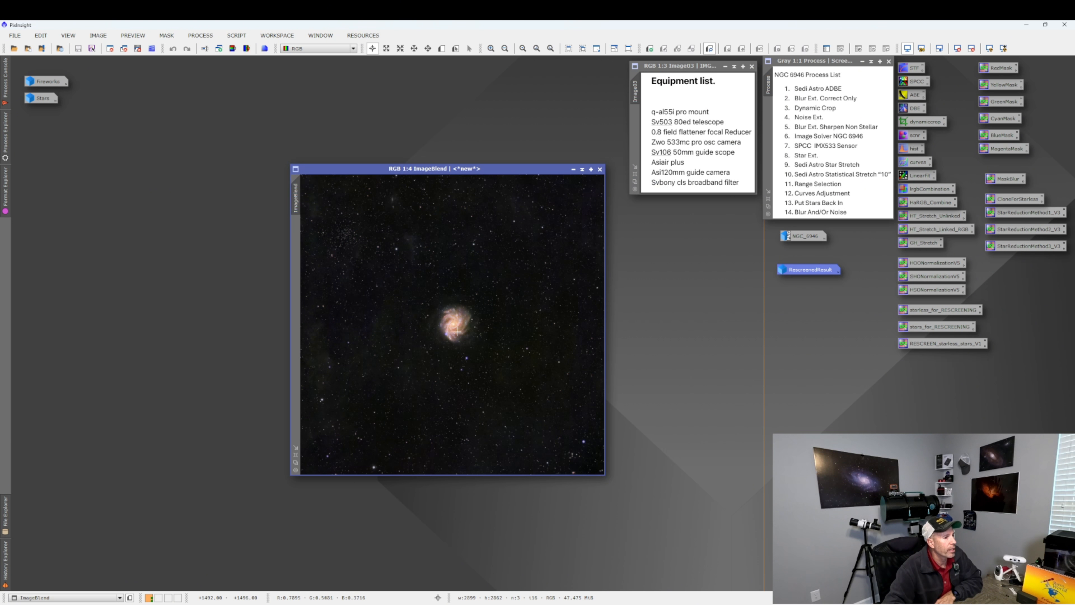
Open the RescreenedResult image and arrange it side by side with the ImageBlend result.
scroll(457, 331, "up", 2)
scroll(458, 332, "down", 2)
left_click_drag(487, 169, 639, 171)
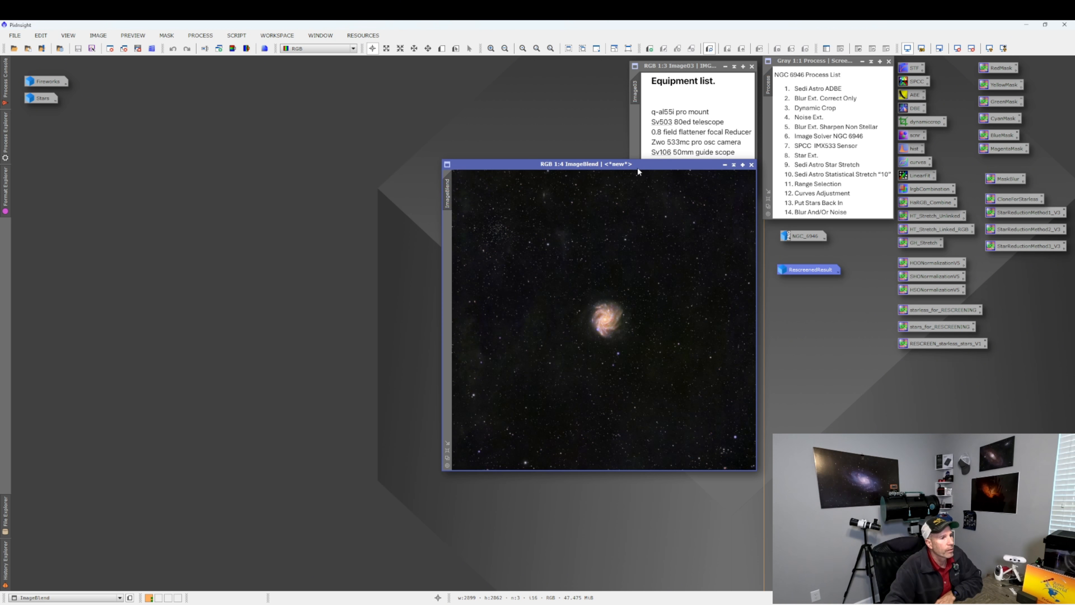
double_click(809, 269)
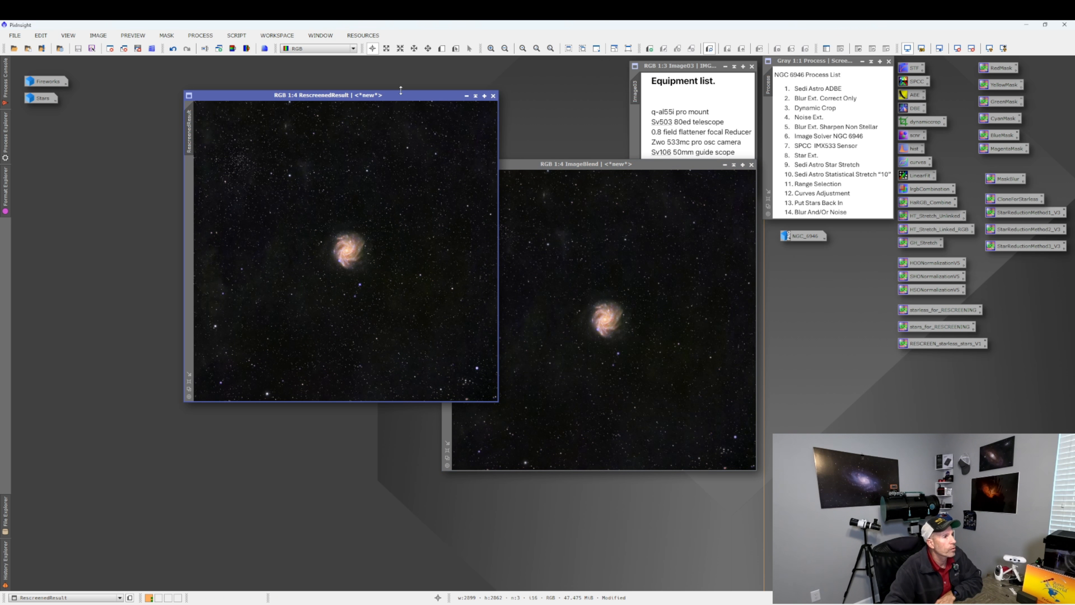
left_click_drag(403, 96, 293, 165)
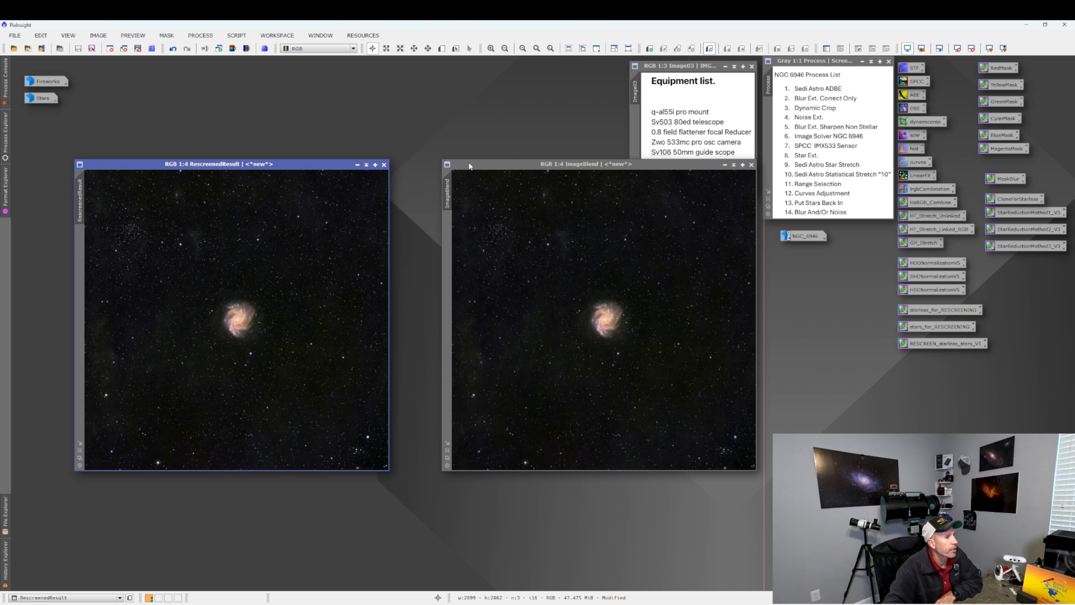
left_click_drag(469, 163, 440, 166)
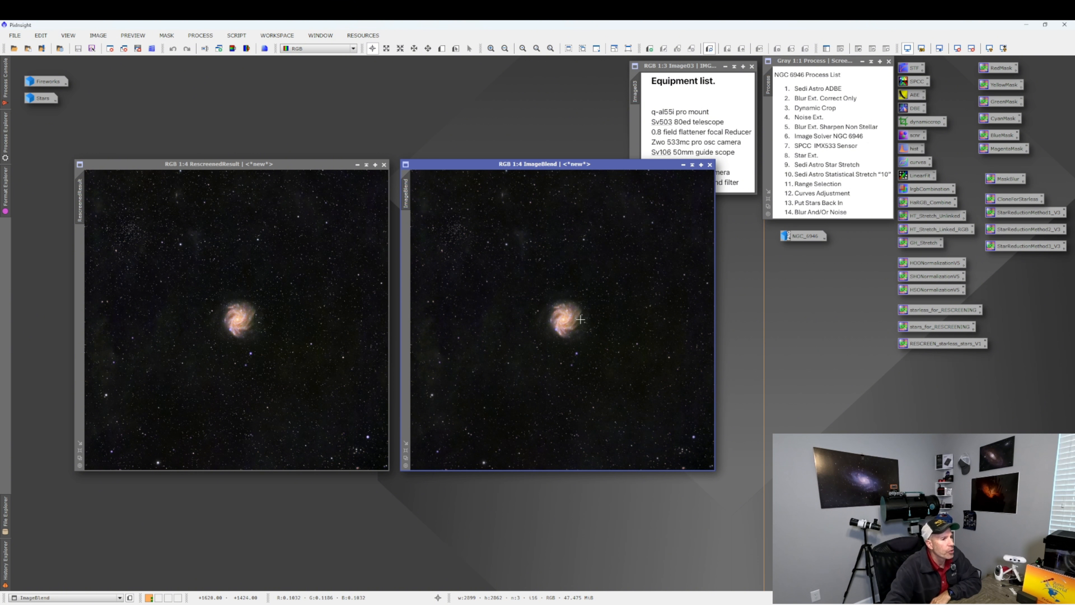
Zoom into the ImageBlend galaxy and match the RescreenedResult view to it for comparison.
scroll(581, 319, "up", 2)
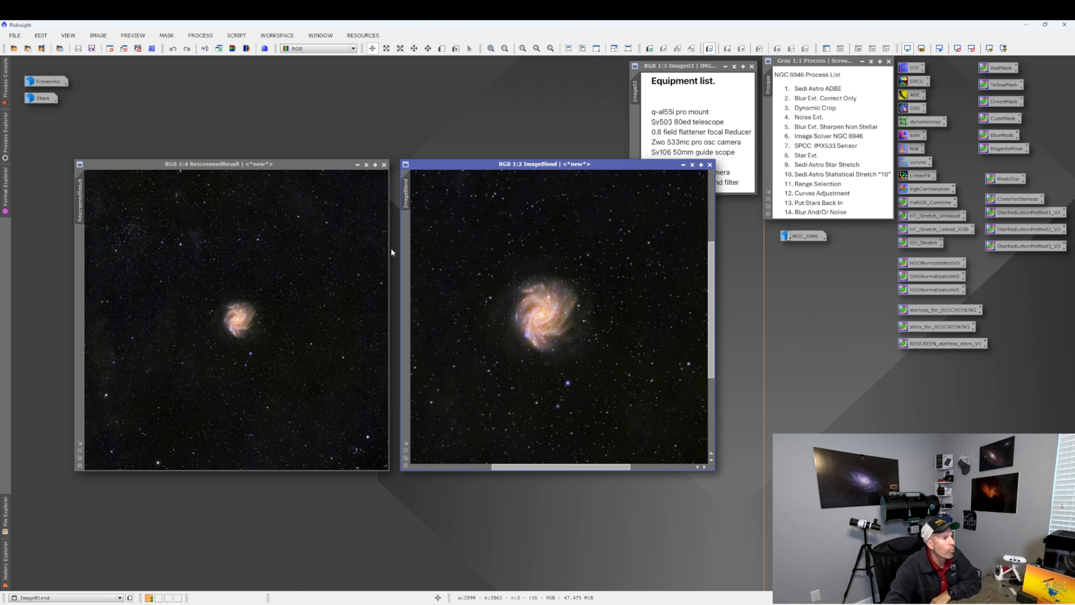
left_click_drag(407, 199, 80, 214)
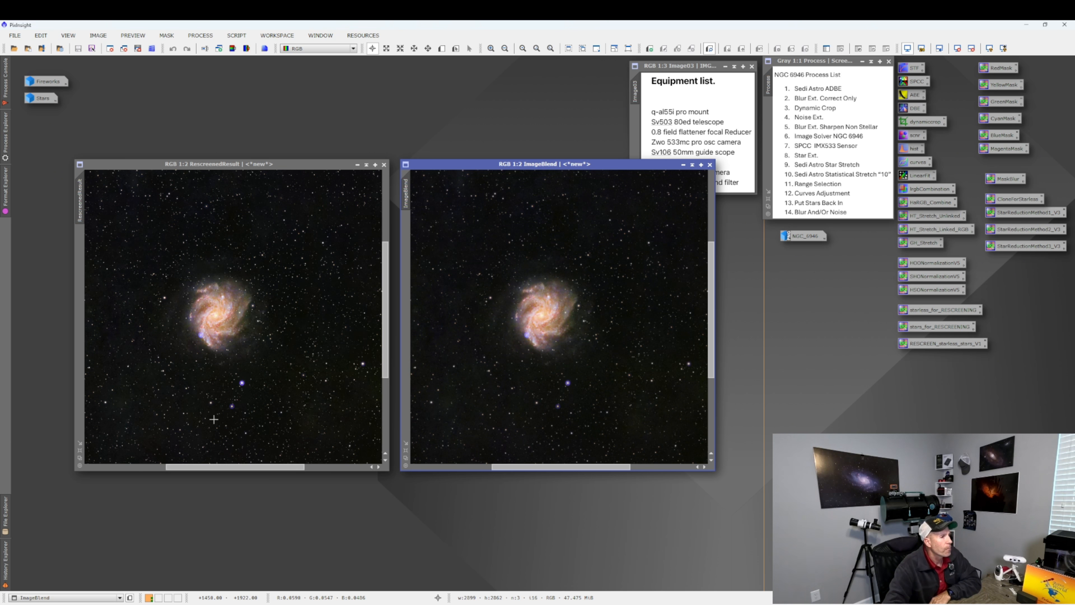